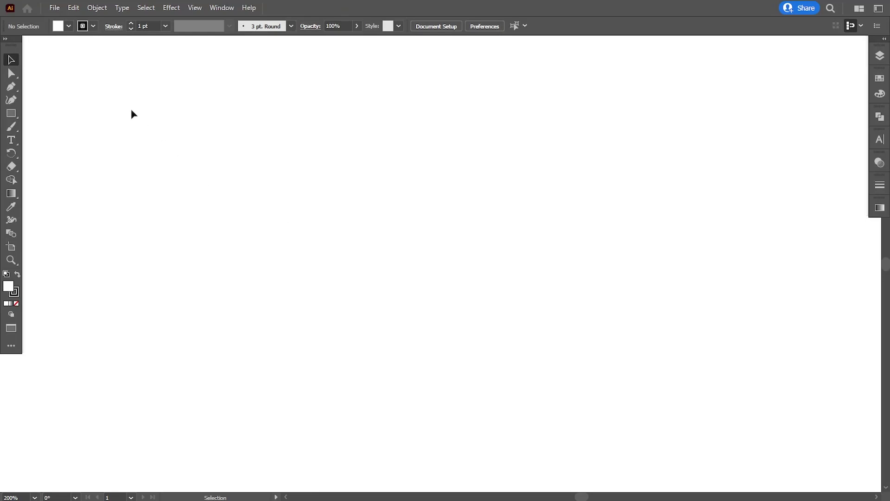
- Start a new Print document named Business card design, measured in inches
left_click(54, 8)
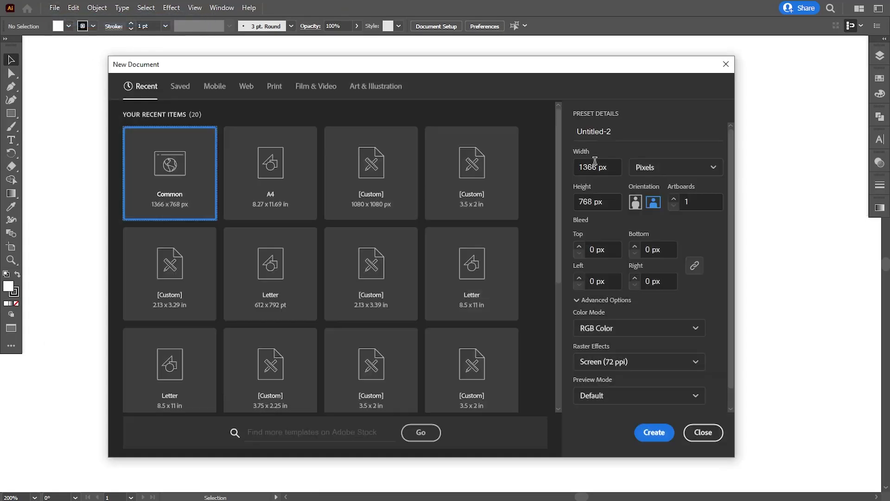
left_click(612, 128)
type("Bu")
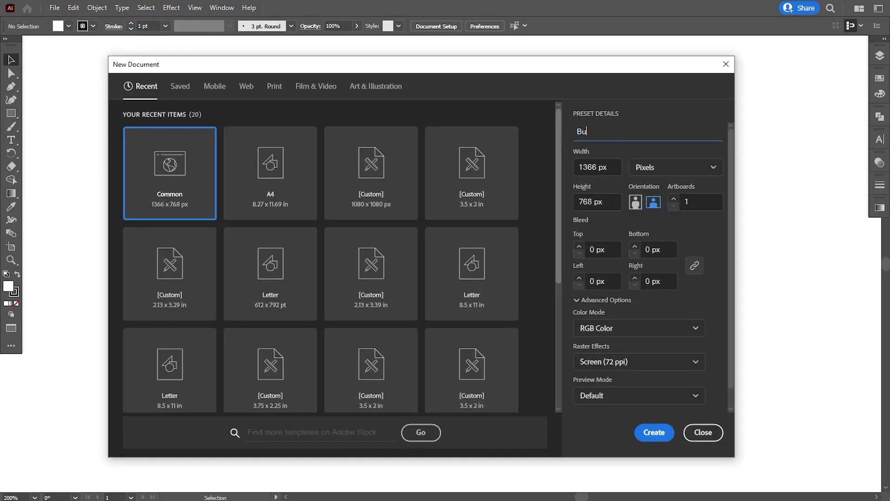
type("siness card design")
left_click(275, 87)
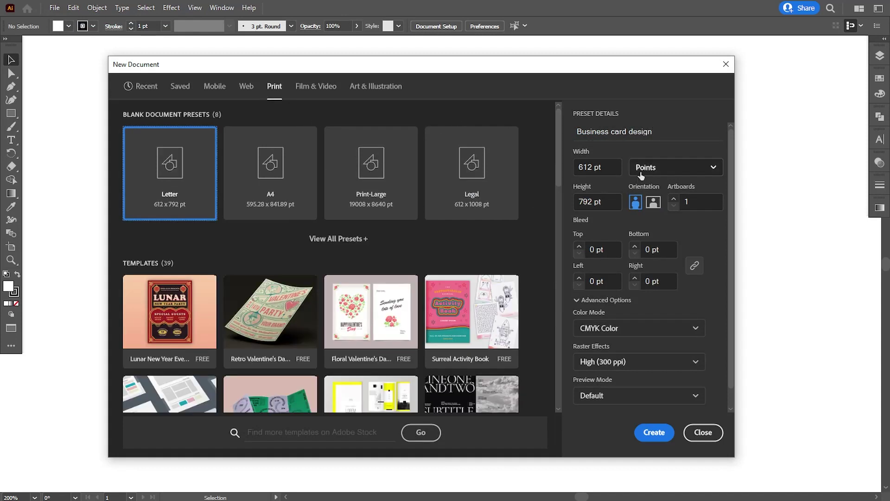
left_click(640, 173)
left_click(648, 241)
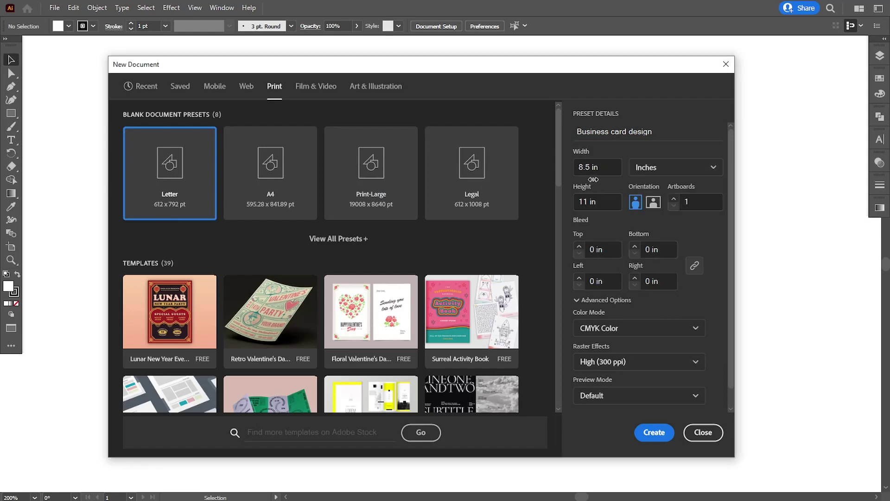
- Make it 3.5 × 2 in with two artboards and 0.125 in bleed, then create it
double_click(590, 166)
type("3")
type(".5")
double_click(578, 203)
double_click(684, 203)
type("2")
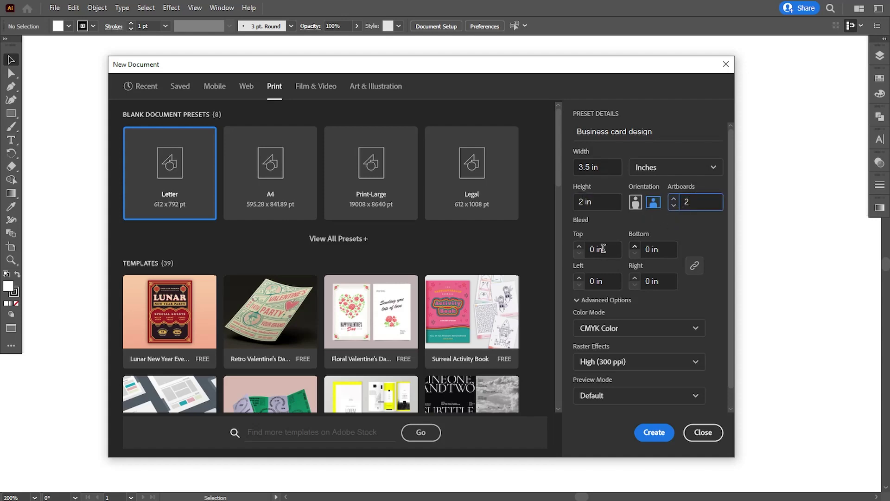
double_click(595, 250)
type("0.125")
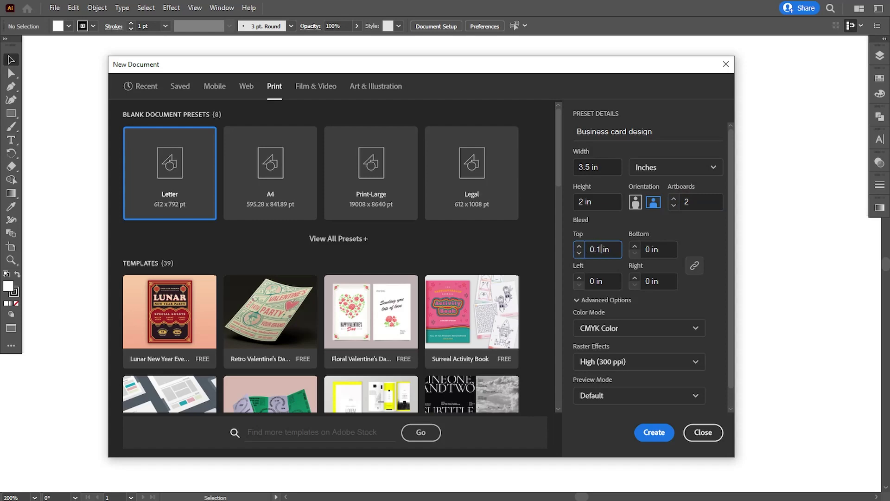
left_click(595, 282)
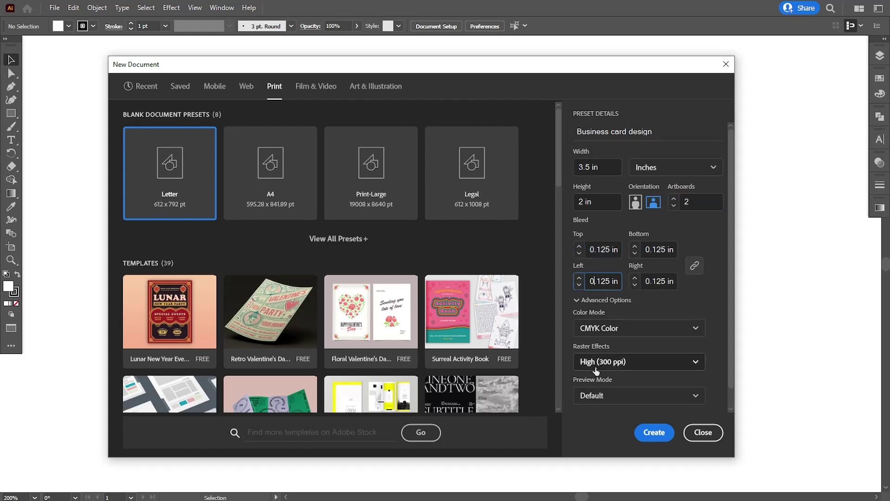
left_click(654, 433)
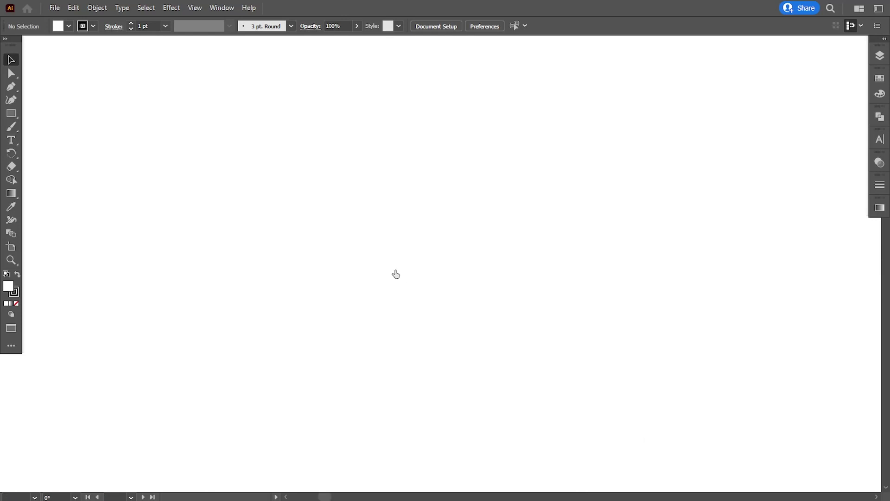
- Paste the logo, map, bars and contact icons artwork and place it left of the first card
key("ctrl+v")
scroll(440, 277, "left", 4)
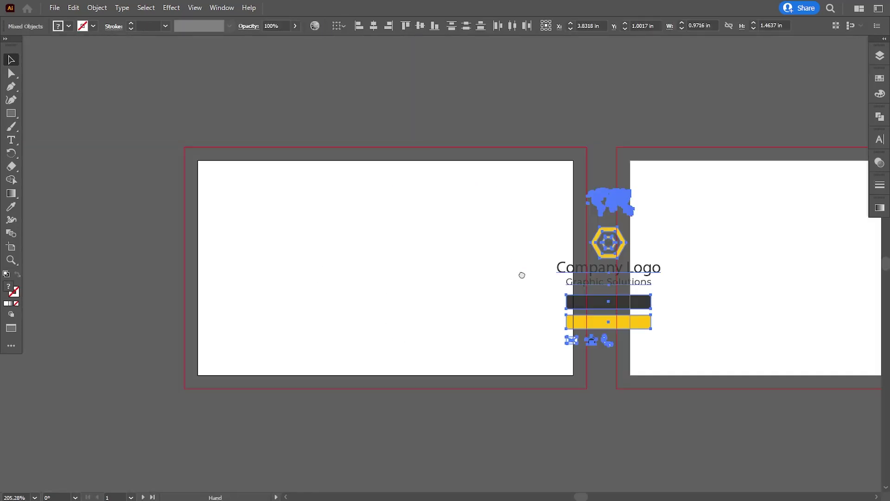
scroll(521, 276, "left", 1)
left_click_drag(638, 197, 144, 196)
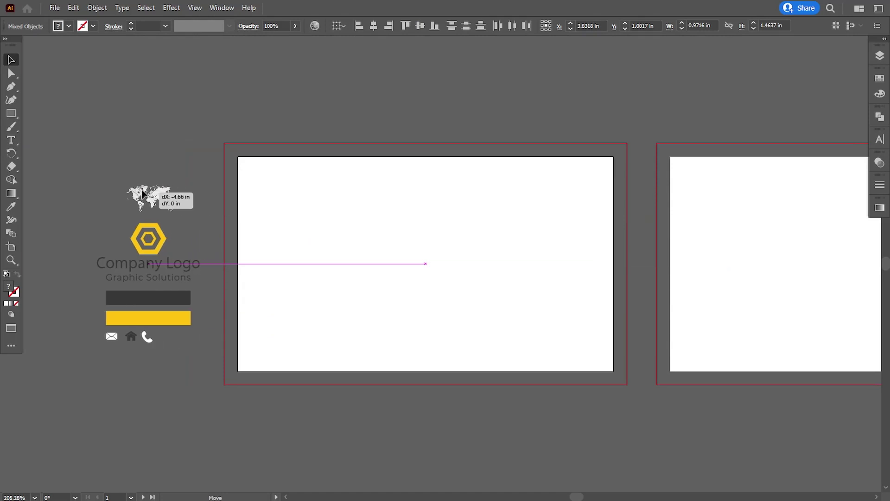
left_click(306, 429)
- Draw white rectangles over the first card's bleed area and its trim edge
left_click(9, 113)
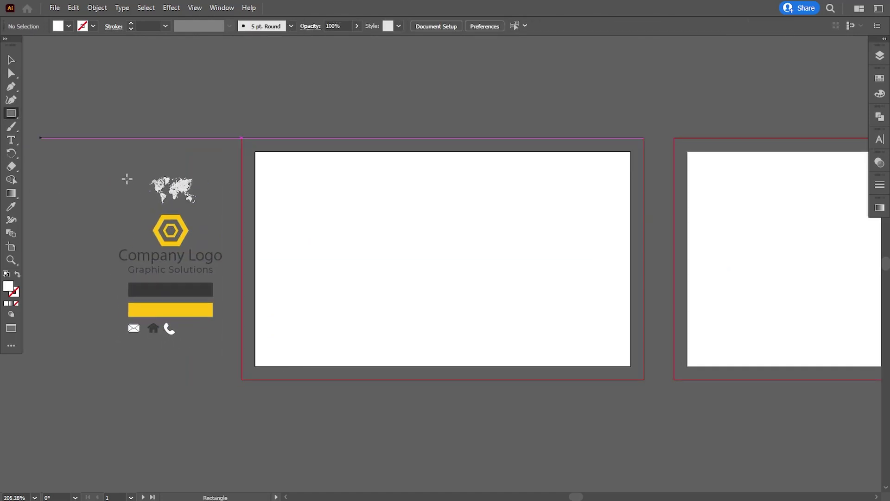
left_click_drag(242, 139, 645, 380)
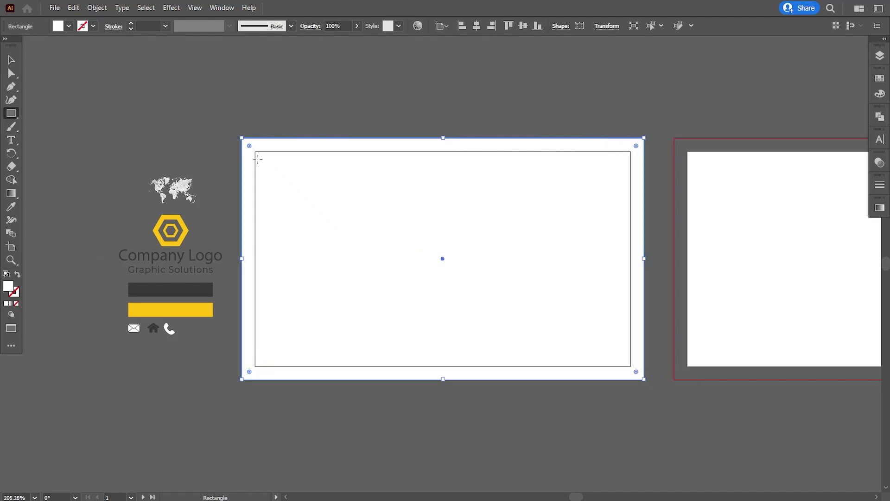
left_click_drag(256, 152, 630, 366)
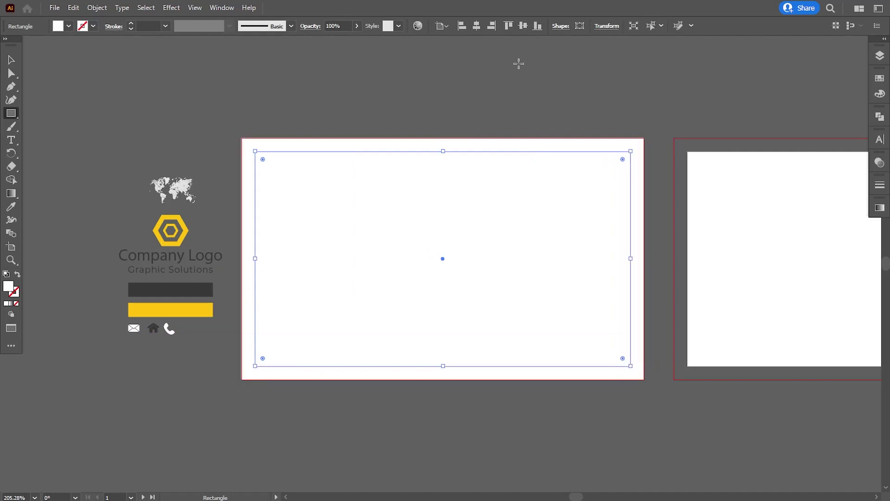
- Resize the inner rectangle to 3.25 × 1.75 in and convert it to guides
left_click(607, 27)
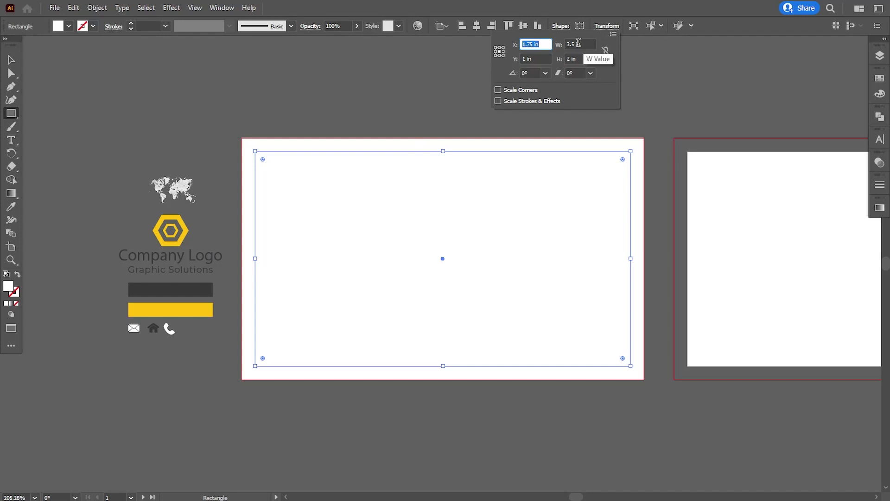
double_click(574, 44)
type("3.25")
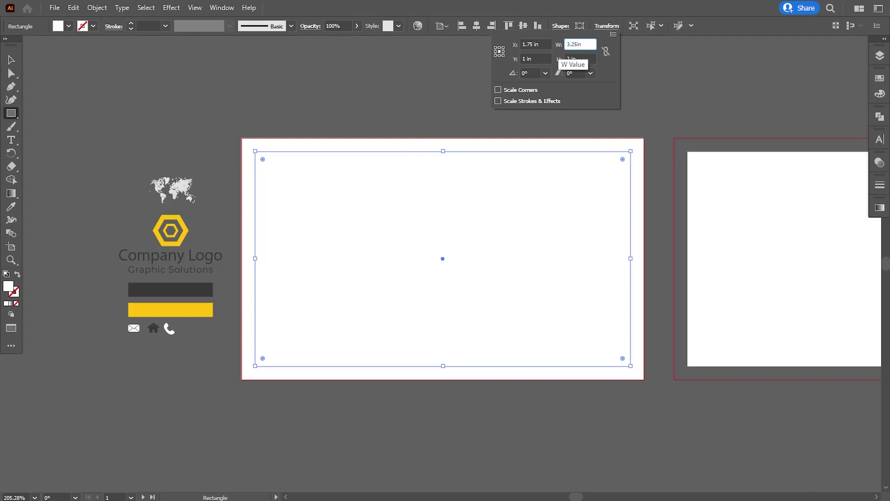
double_click(570, 58)
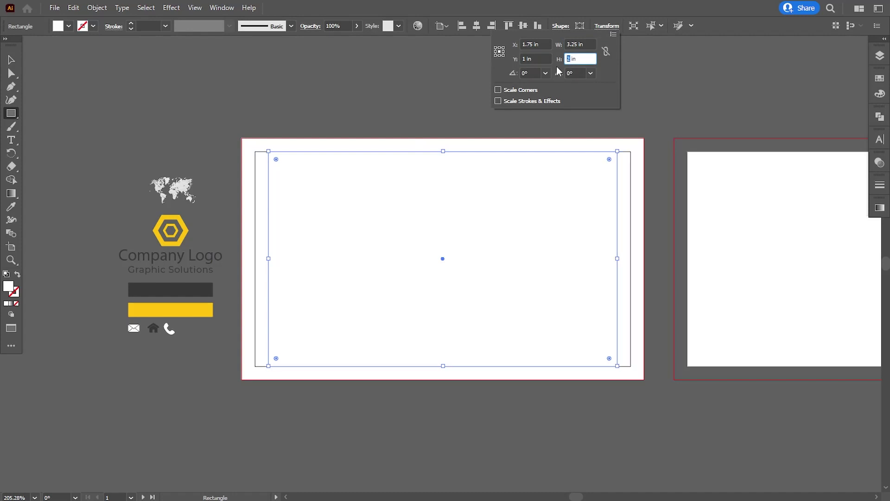
type("1.75")
key("Return")
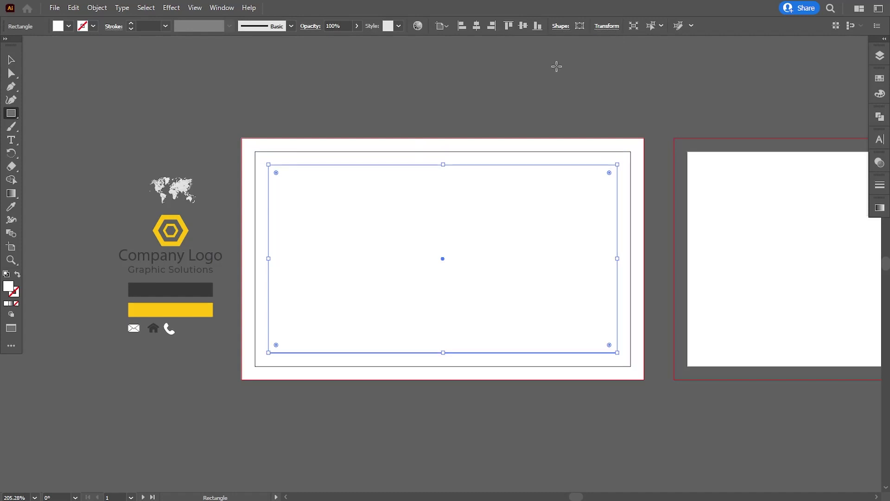
right_click(493, 207)
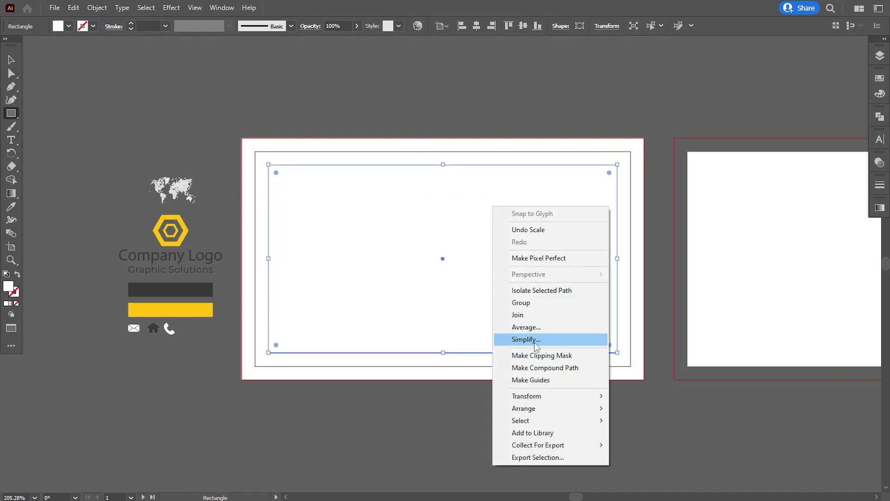
left_click(558, 385)
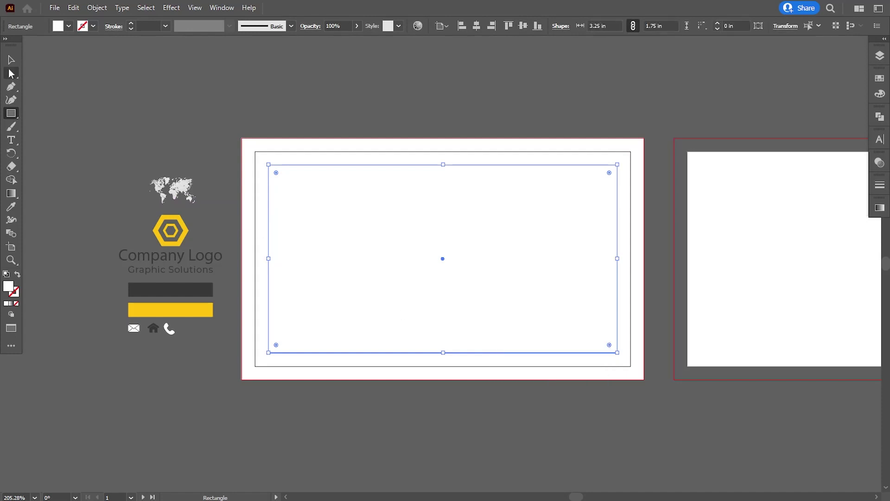
- Copy the bleed, trim and guide layout in place onto the second card, then zoom back to the first
left_click(12, 60)
left_click(212, 118)
key("ctrl+a")
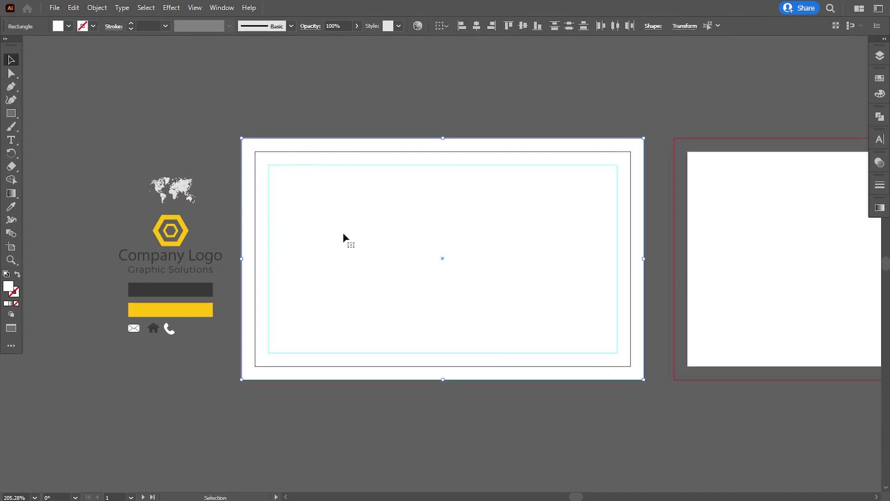
left_click(557, 290)
scroll(436, 280, "right", 5)
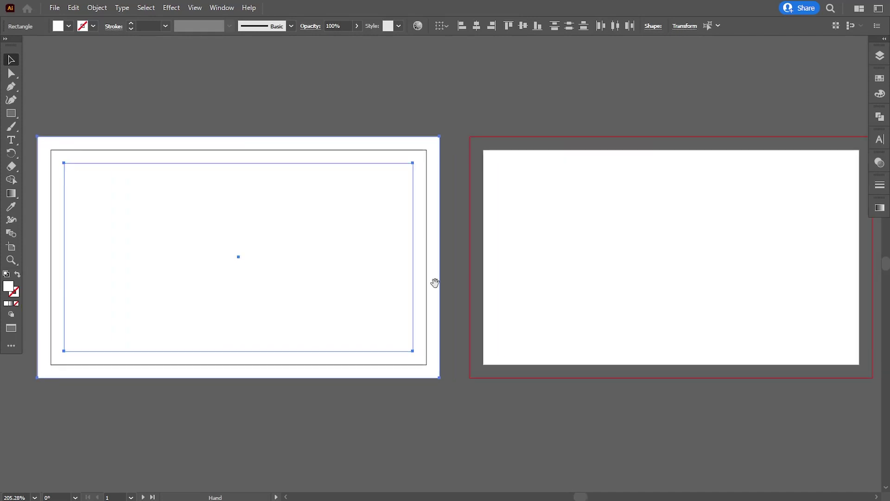
key("ctrl+shift+v")
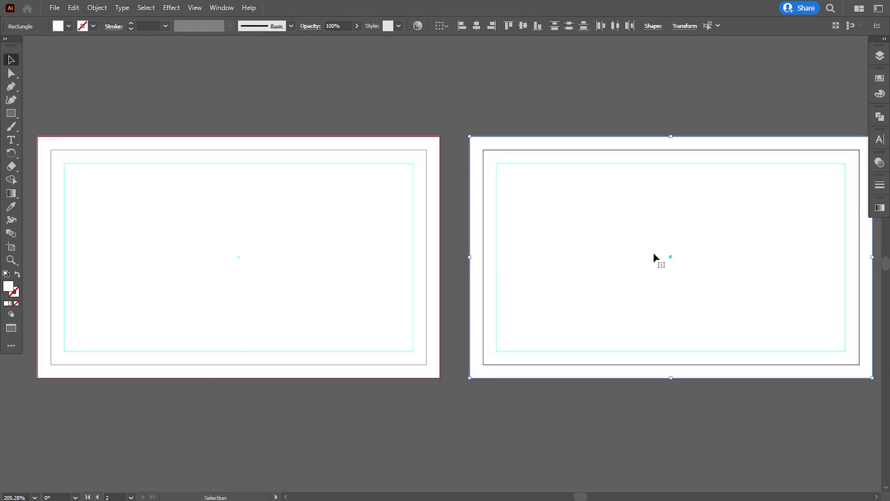
left_click(465, 105)
mouse_move(290, 208)
left_mouse_down()
mouse_move(336, 225)
mouse_move(499, 231)
left_mouse_up()
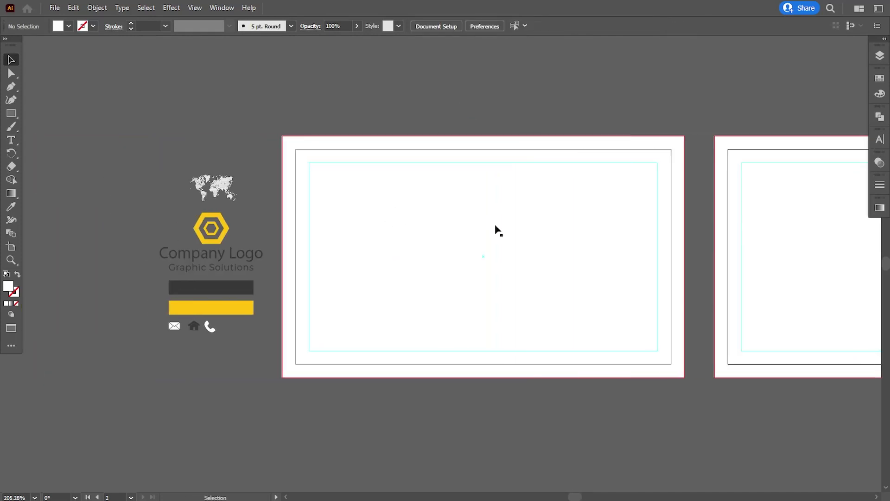
key("ctrl+equal")
left_click_drag(441, 250, 433, 256)
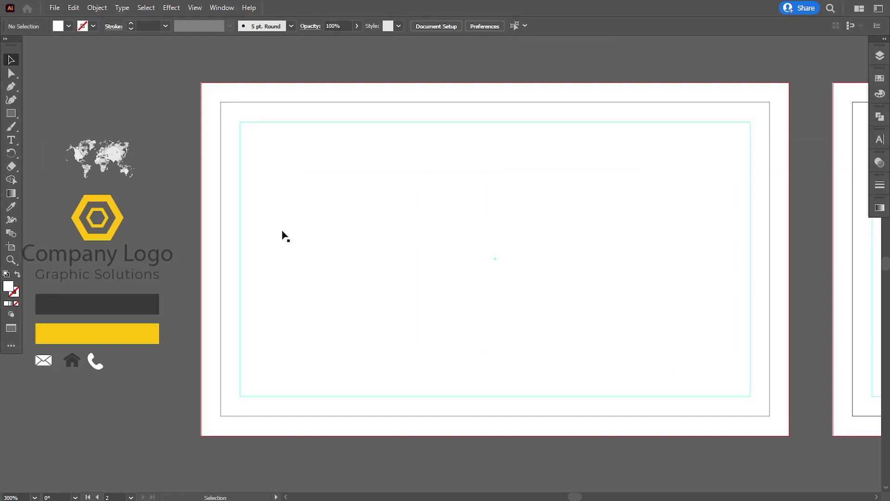
- Draw a dark grey band across the bottom of the first card, sampling the dark bar colour
left_click(11, 113)
left_click_drag(200, 362, 790, 435)
left_click(12, 206)
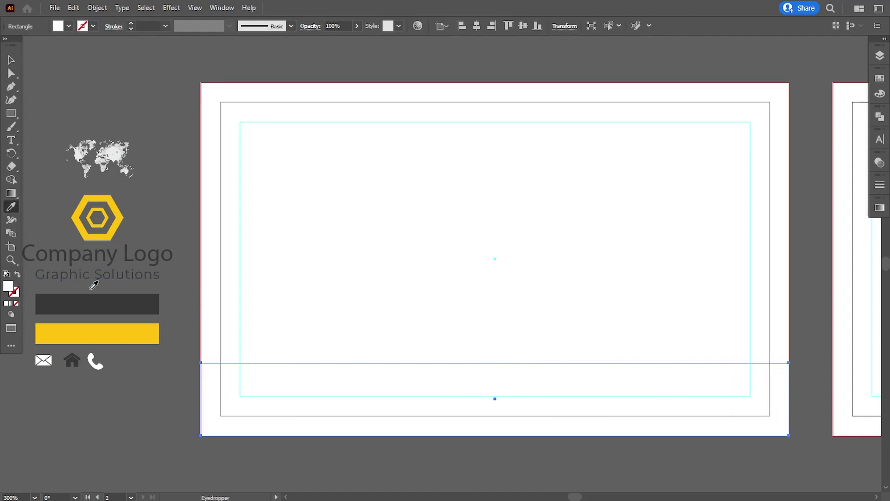
left_click(92, 304)
left_click(11, 60)
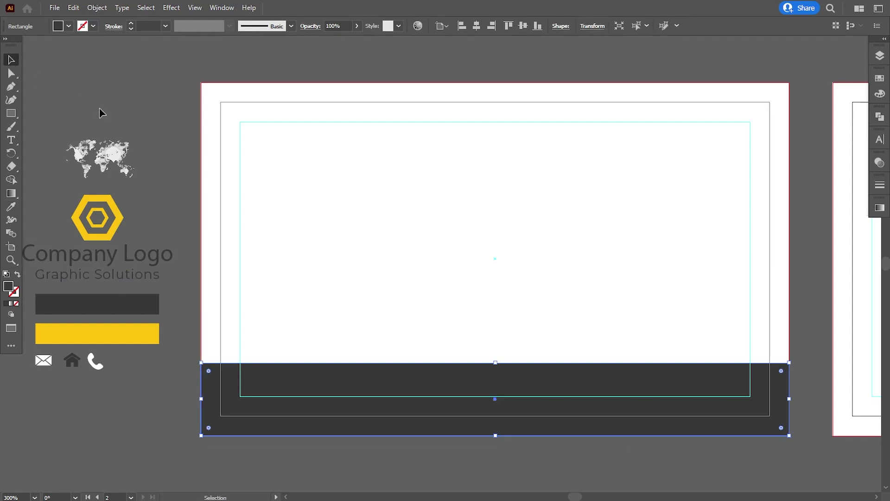
left_click(101, 112)
- Type the tagline 'Graphic . Print . Web' just above the dark band
left_click(11, 140)
left_click(389, 314)
type("G")
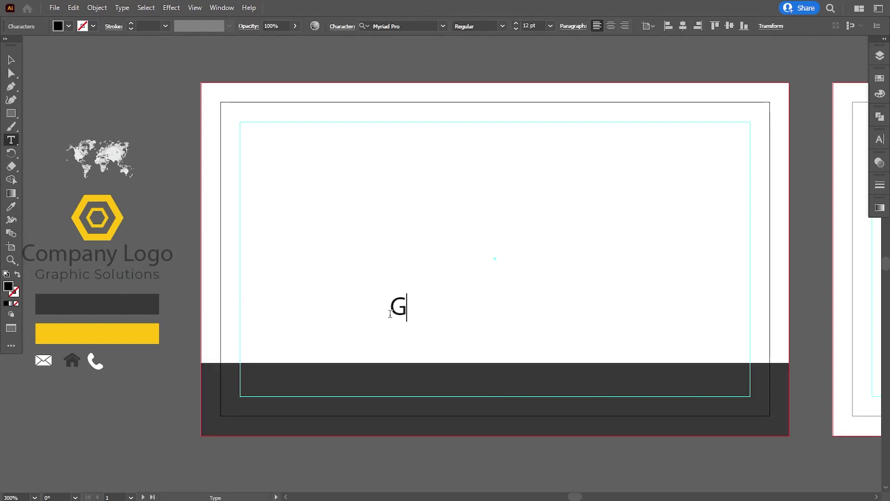
type("raphic")
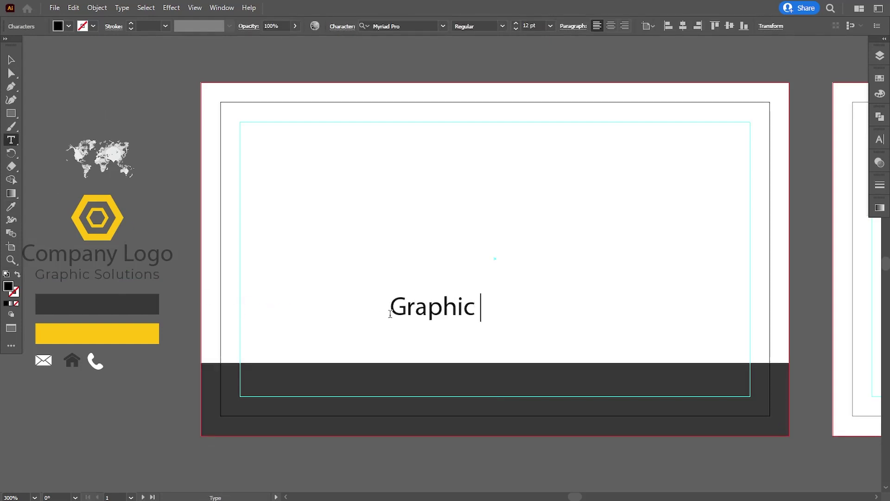
type(" . Print . ")
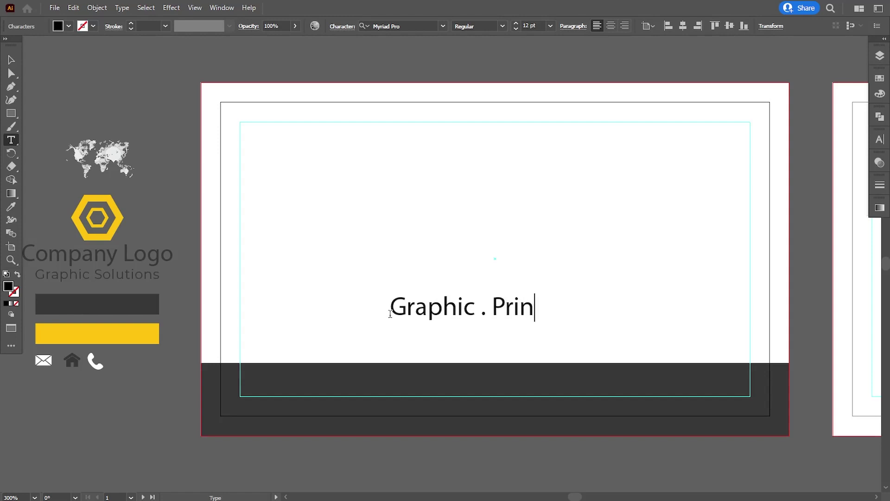
type("W")
type("eb")
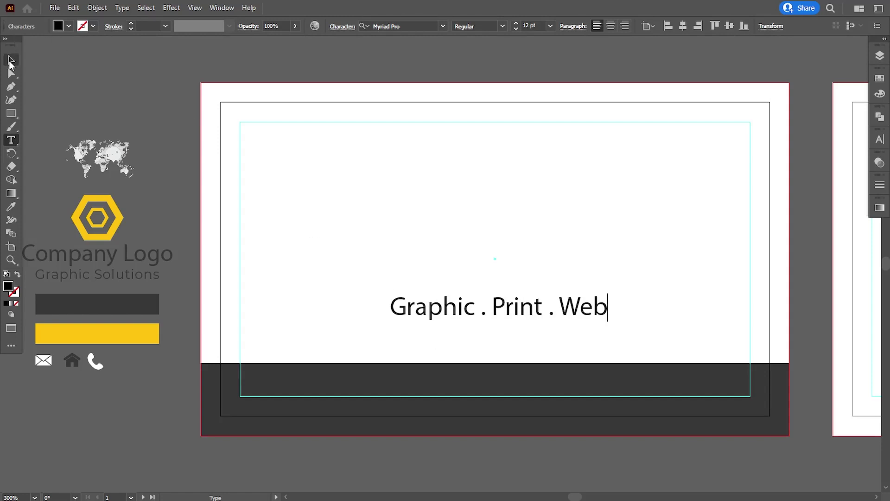
key("Escape")
- Set the tagline to Montserrat Regular at 7 pt
left_click(405, 25)
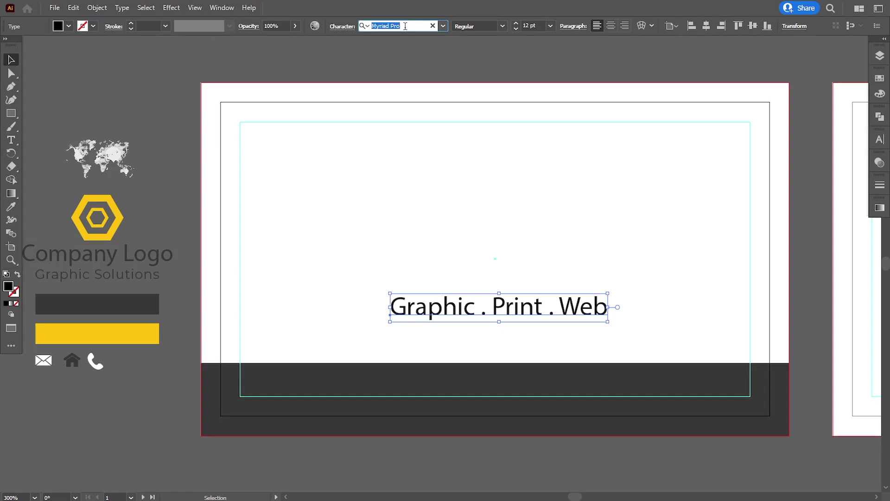
type("mon")
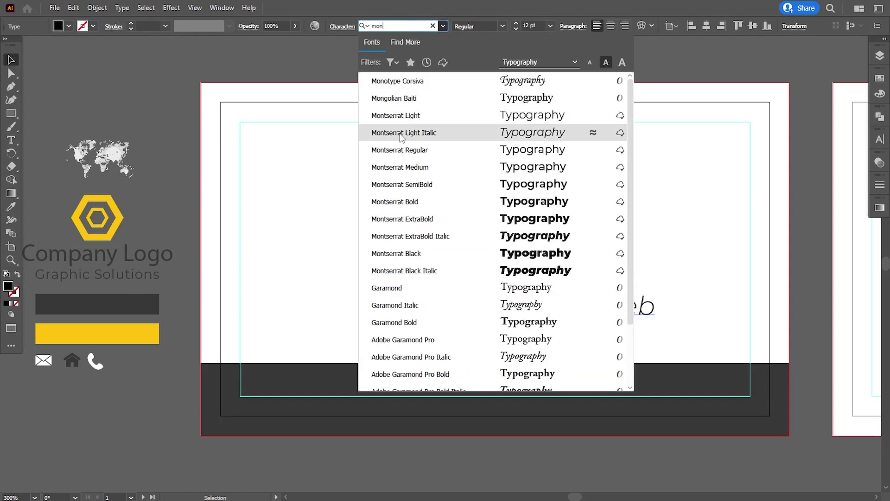
left_click(410, 150)
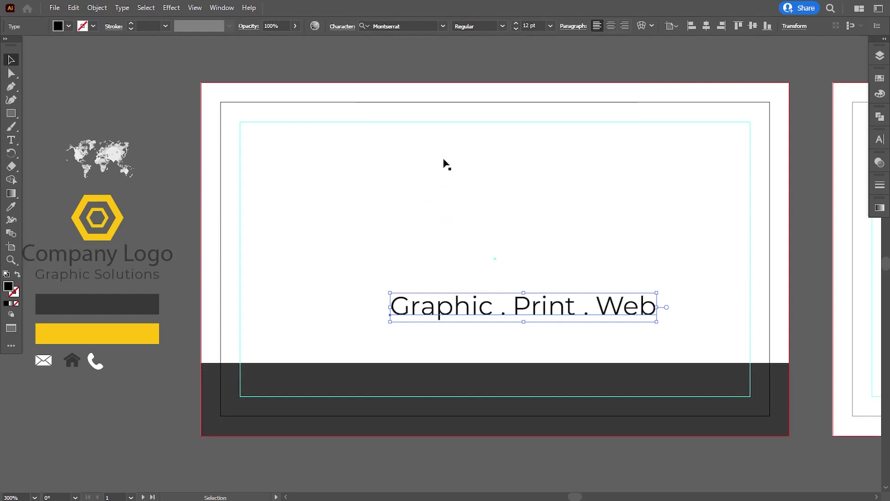
left_click(522, 29)
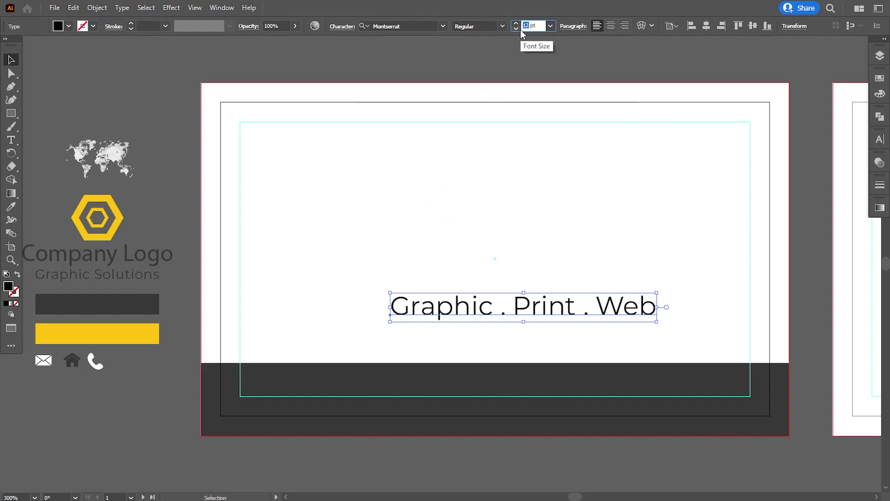
type("7")
key("Return")
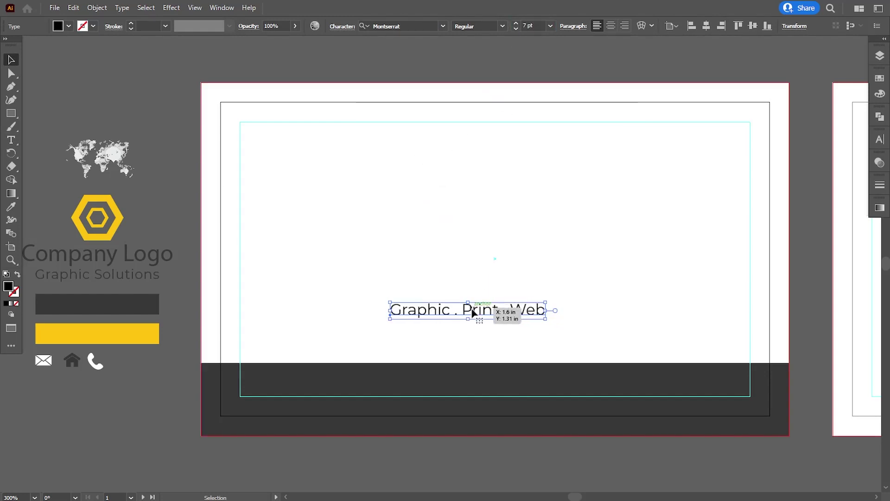
- Move the tagline down onto the dark band and colour it white
left_click_drag(479, 316, 512, 380)
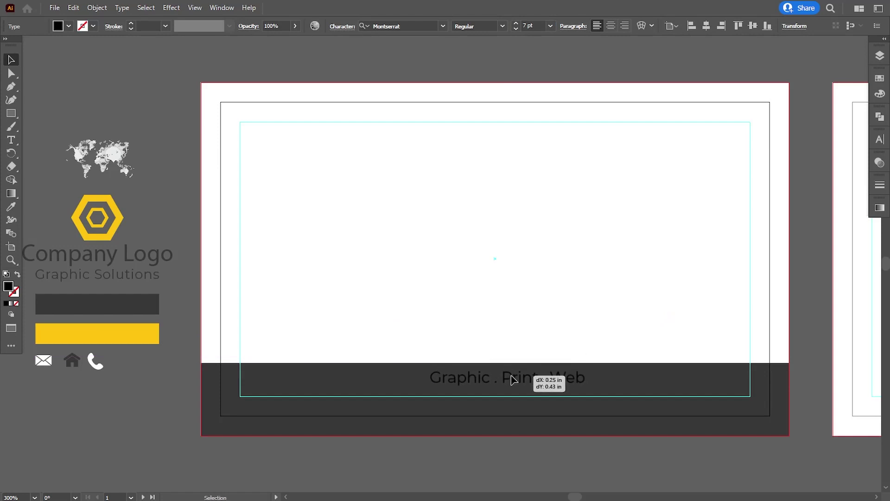
double_click(8, 288)
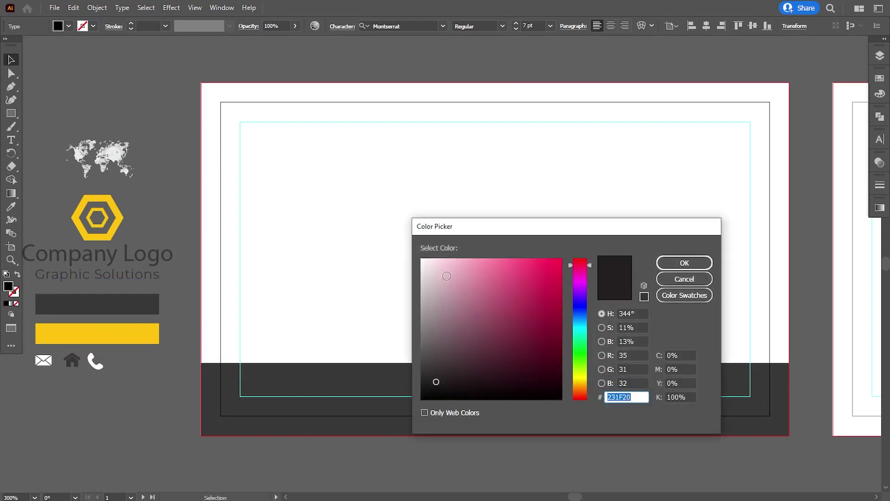
left_click_drag(447, 276, 419, 255)
left_click(684, 262)
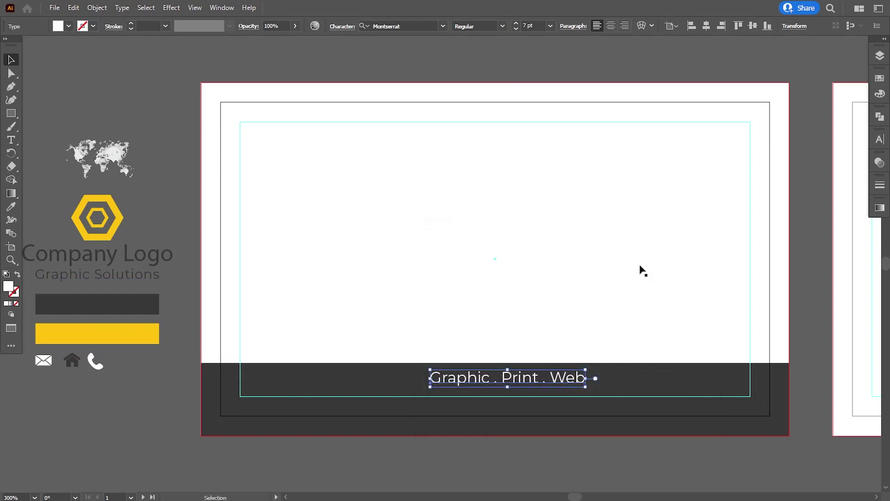
- Show rulers and drag a vertical guide through the card's centre
left_click(193, 9)
mouse_move(234, 431)
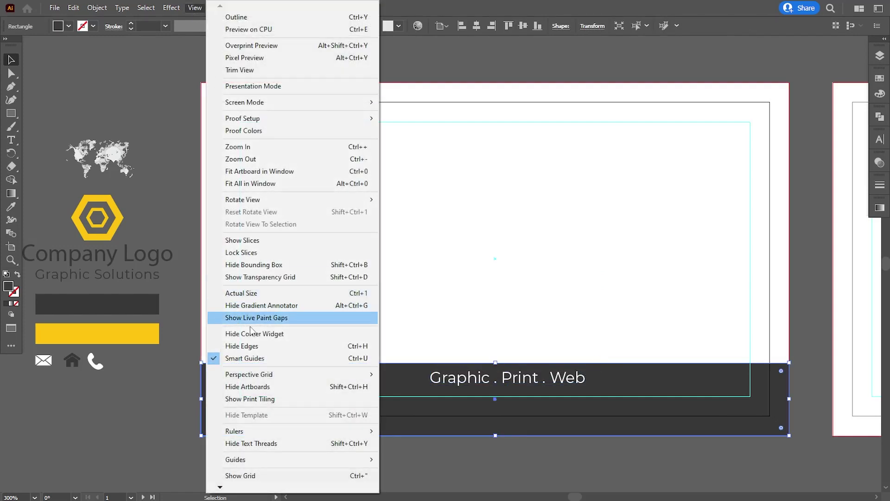
left_click(398, 430)
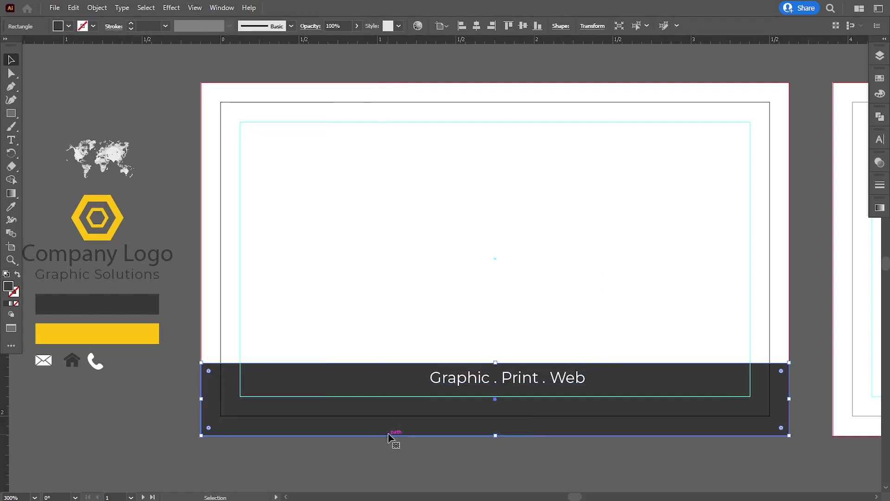
left_click_drag(4, 414, 495, 378)
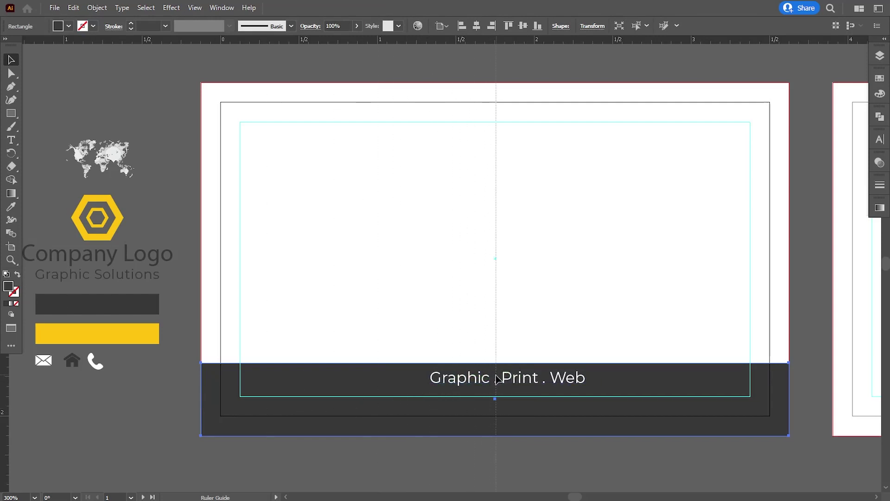
- Nudge the tagline to centre it on the guide, then draw a thin bar above it
left_click(512, 380)
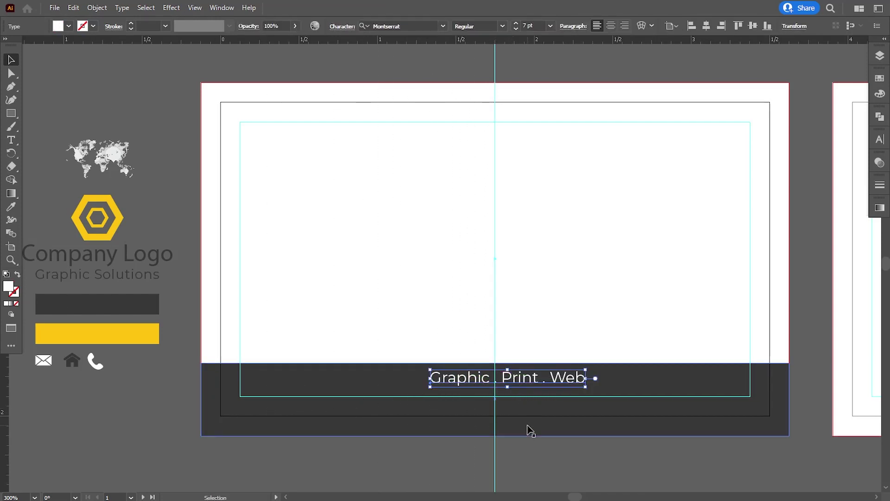
key("Left")
key("Left")
key("Left")
key("Left")
key("Left")
key("Left")
key("Left")
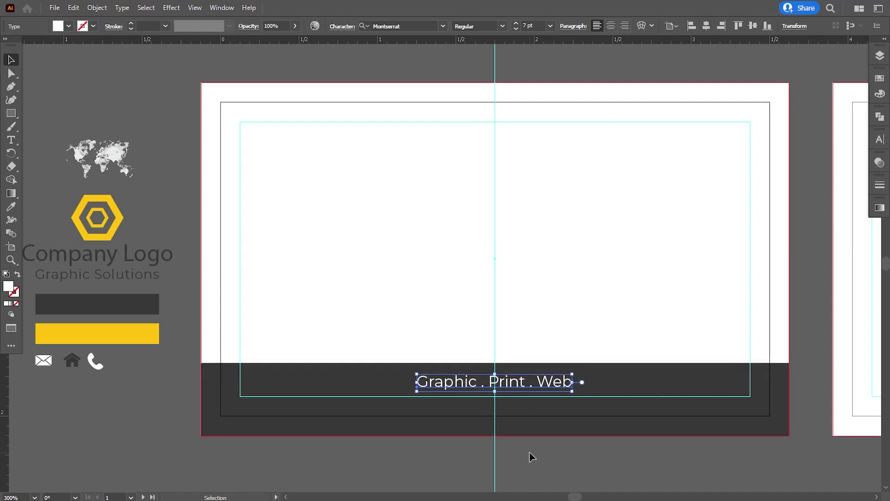
key("Down")
key("Down")
key("Down")
left_click(532, 457)
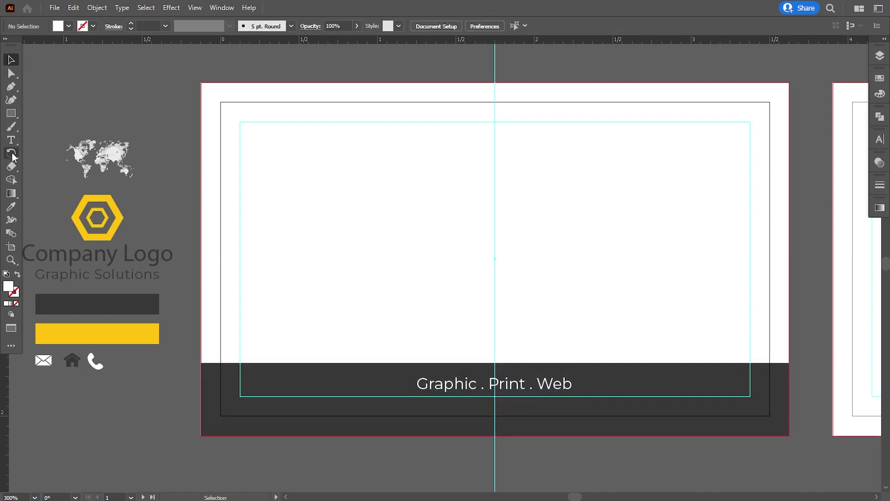
left_click(12, 114)
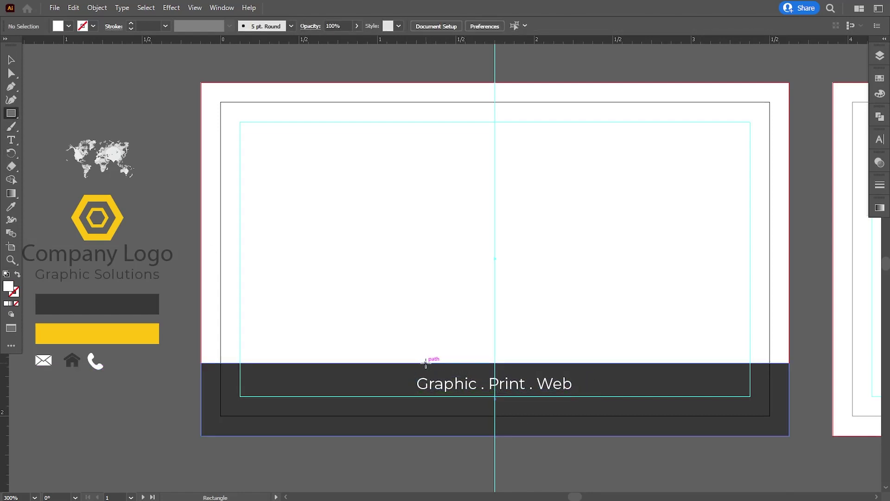
left_click_drag(426, 364, 564, 369)
- Fill the thin bar with the sample bar's yellow
left_click(11, 206)
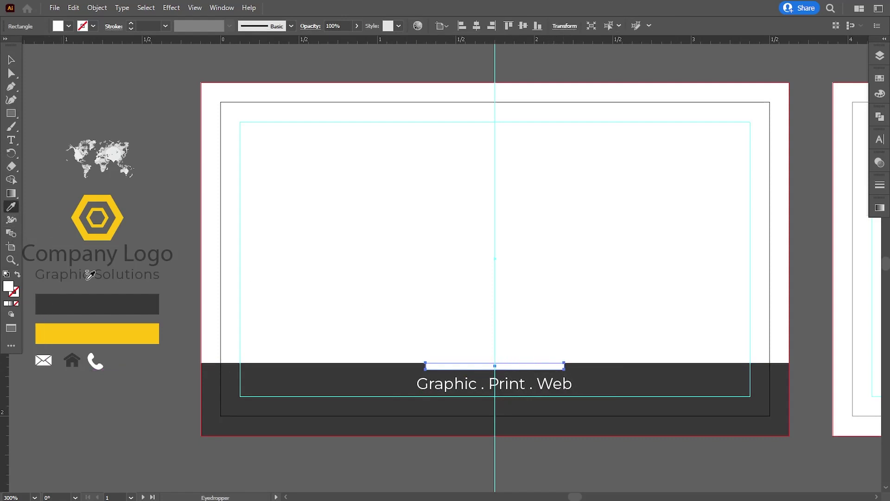
left_click(99, 327)
key("v")
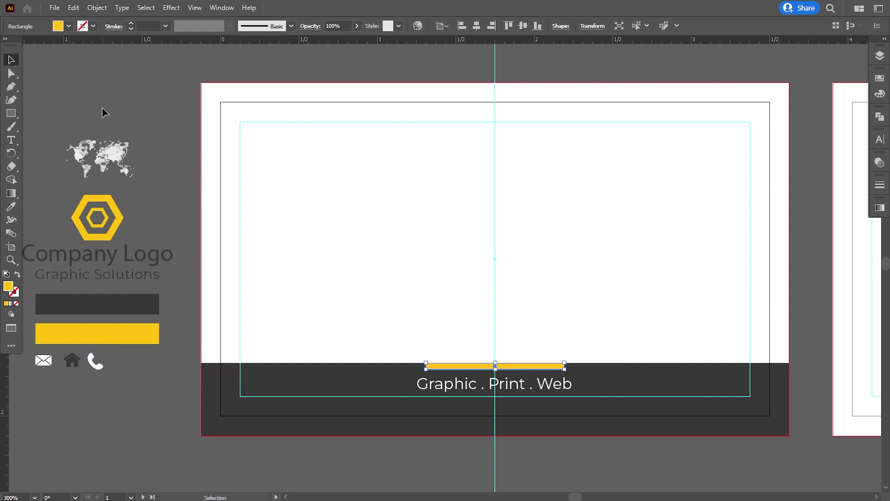
left_click(244, 353)
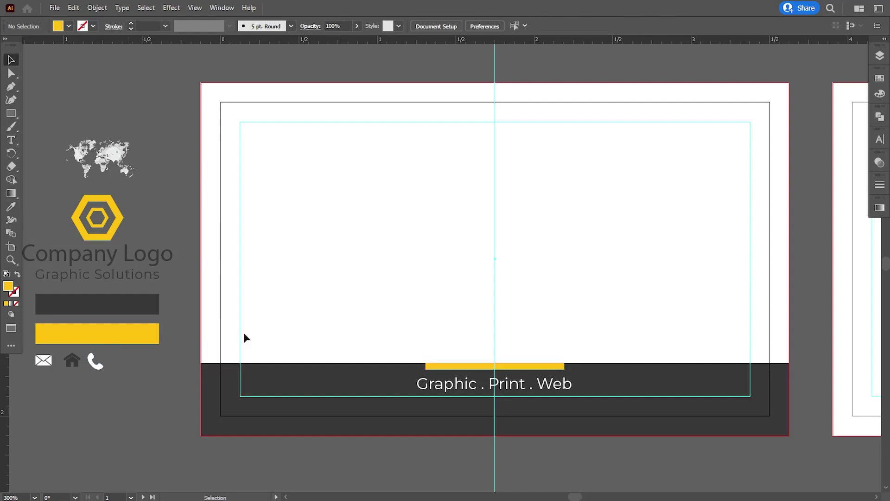
- Shorten the yellow bar to 0.85 in wide, centred on the guide, and zoom back out
left_click(522, 366)
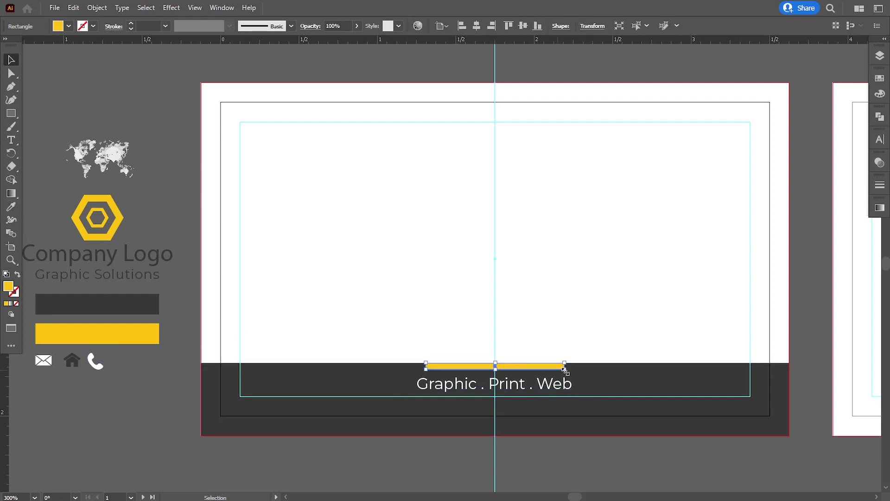
scroll(564, 371, "up", 1)
scroll(566, 376, "up", 2)
left_click_drag(632, 269, 622, 265)
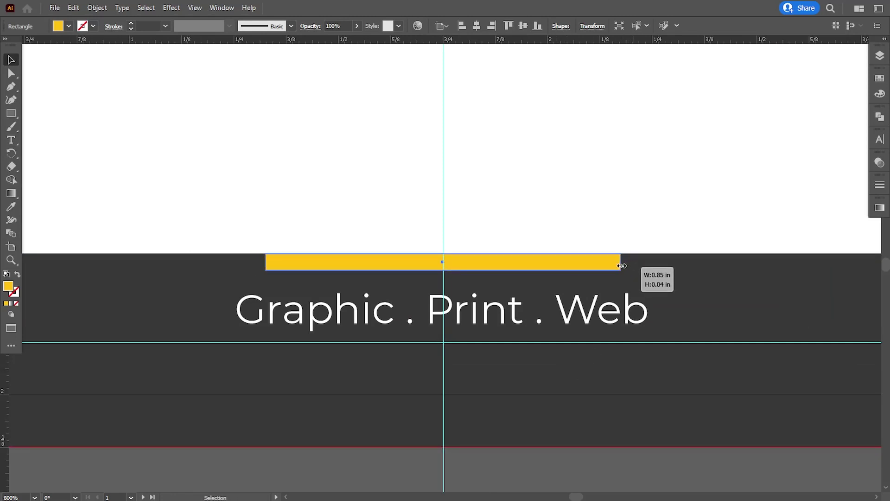
left_click_drag(622, 265, 618, 264)
key("ctrl+minus")
key("ctrl+minus")
key("ctrl+minus")
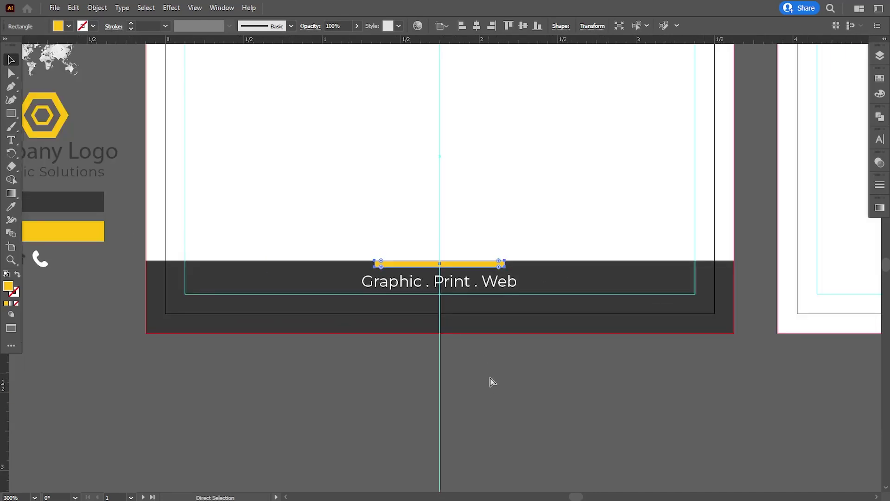
key("ctrl+minus")
left_click(493, 382)
left_click_drag(466, 308, 465, 368)
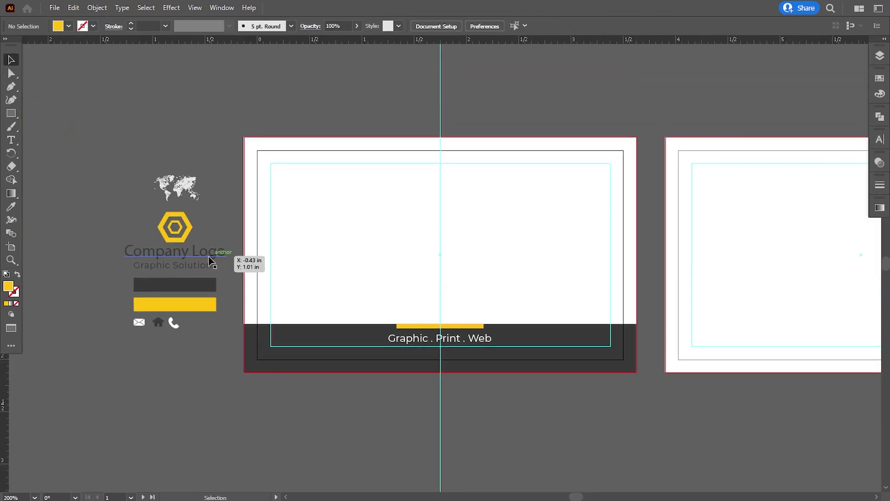
- Move the world map onto the card front, send it back, and enlarge it to fill the card
key("ctrl+plus")
left_click_drag(124, 184, 496, 240)
right_click(509, 244)
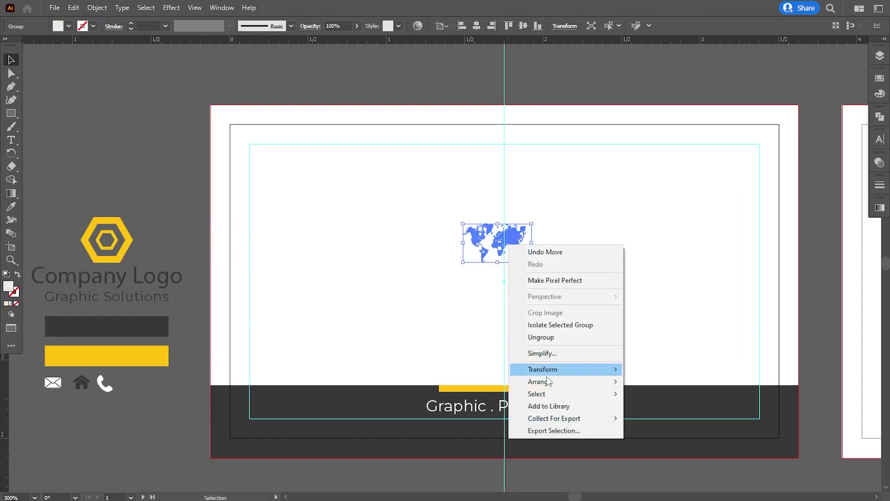
mouse_move(538, 381)
left_click(647, 378)
left_click_drag(531, 262, 717, 367)
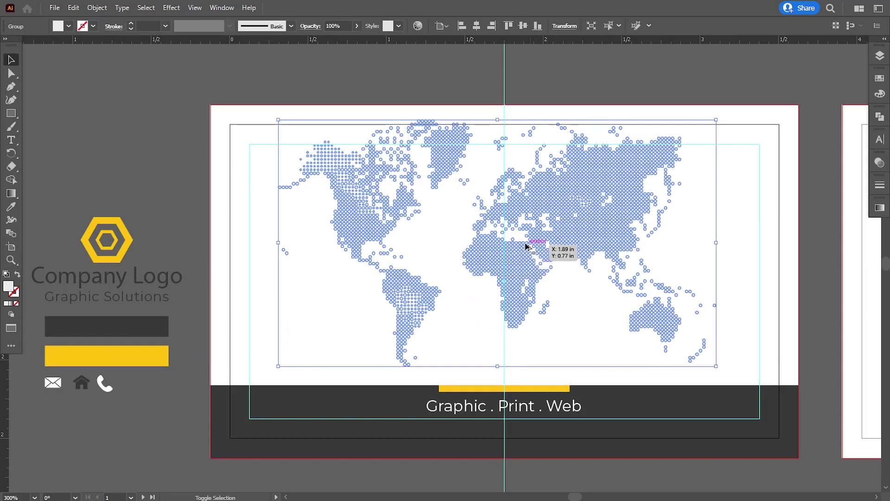
left_click_drag(526, 246, 543, 262)
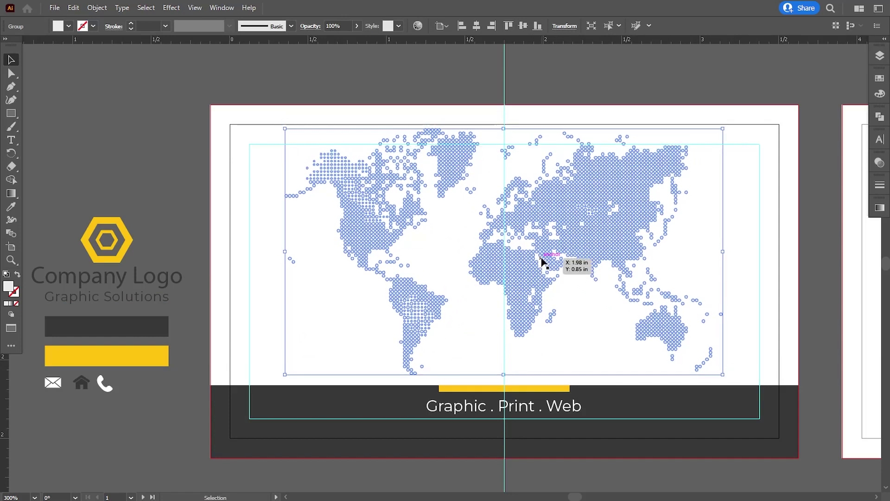
left_click(399, 96)
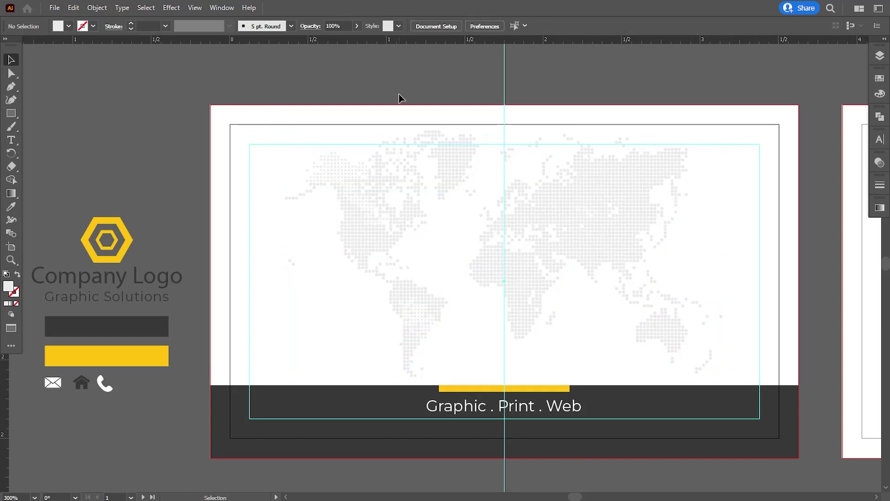
- Place the logo over the map's centre, bring it to front, and nudge it left and up
left_click_drag(588, 249, 577, 254)
left_click_drag(119, 250, 528, 251)
right_click(528, 251)
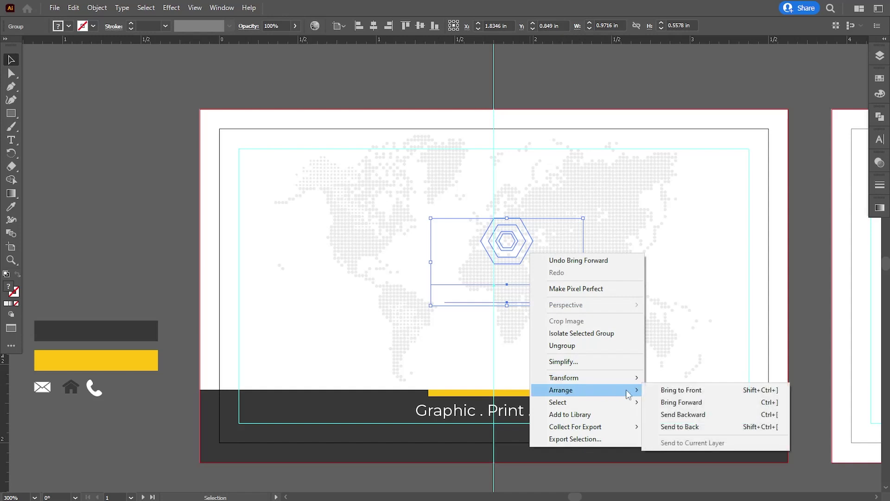
left_click(648, 393)
key("Left")
key("Left")
key("Left")
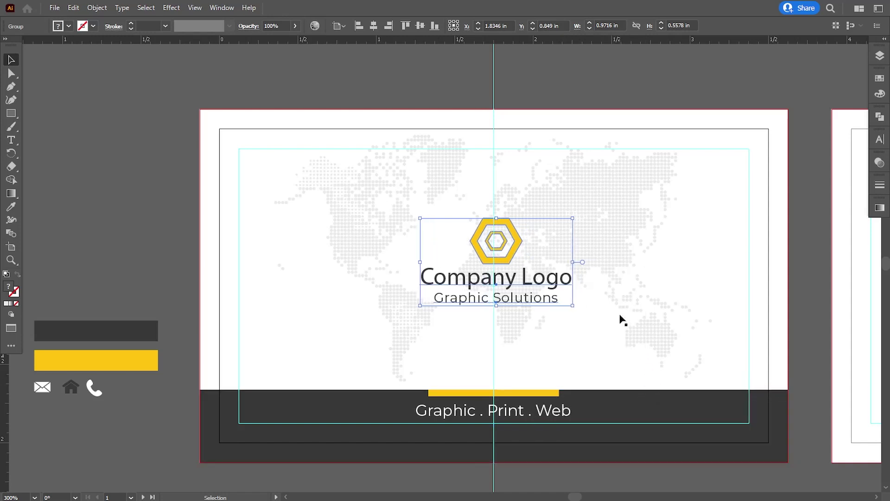
key("Up")
key("Up")
key("Up")
left_click(149, 195)
key("ctrl+minus")
- Move the loose bars and contact icons above the back card
left_click_drag(160, 349, 99, 277)
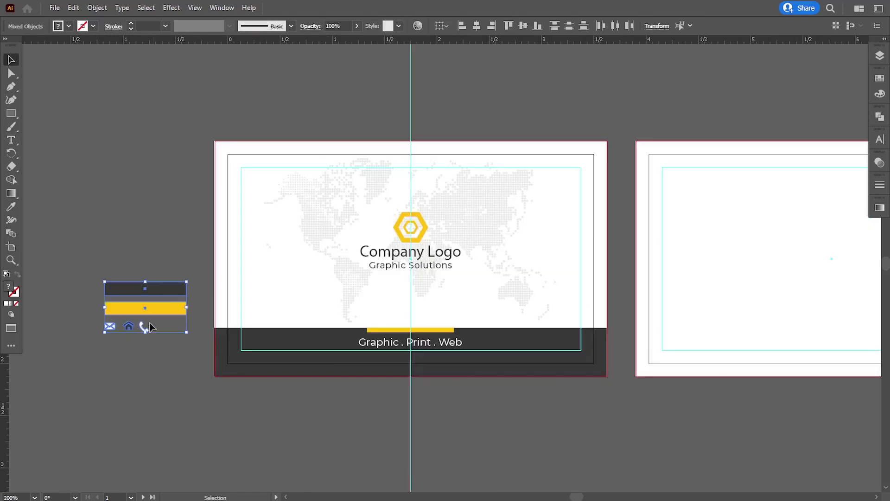
left_click_drag(150, 313, 696, 112)
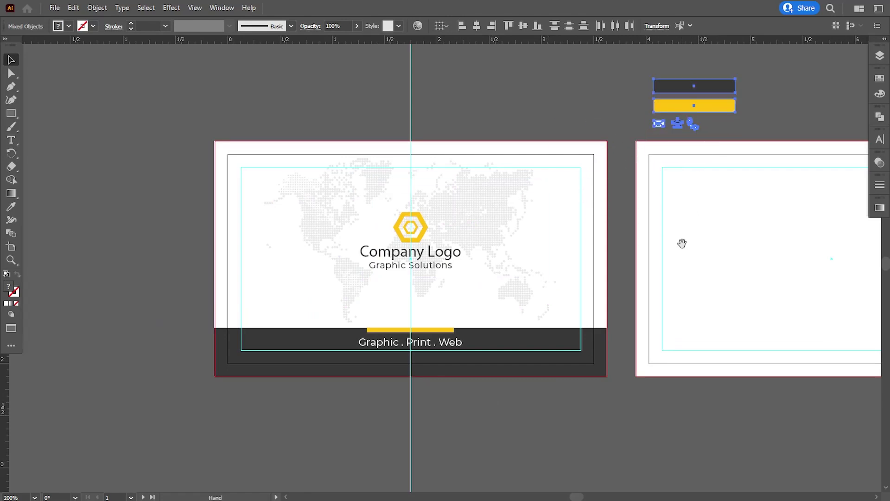
left_click_drag(682, 242, 295, 259)
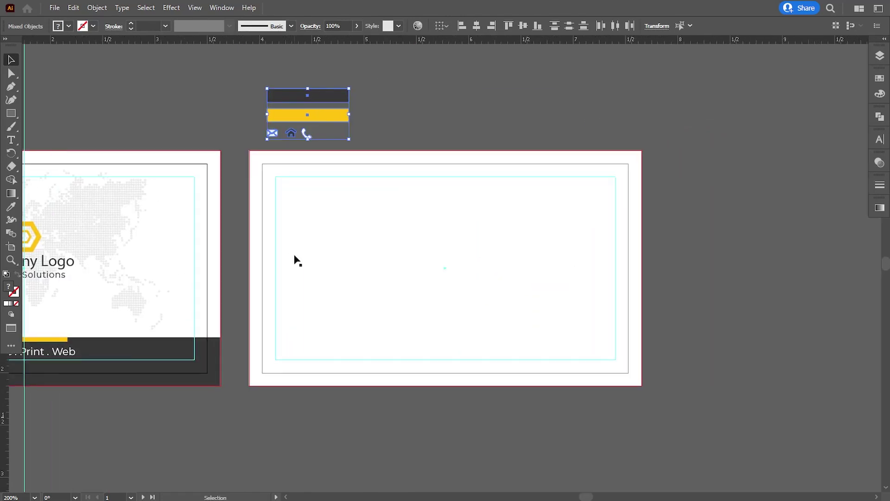
key("ctrl+plus")
left_click_drag(574, 431, 381, 226)
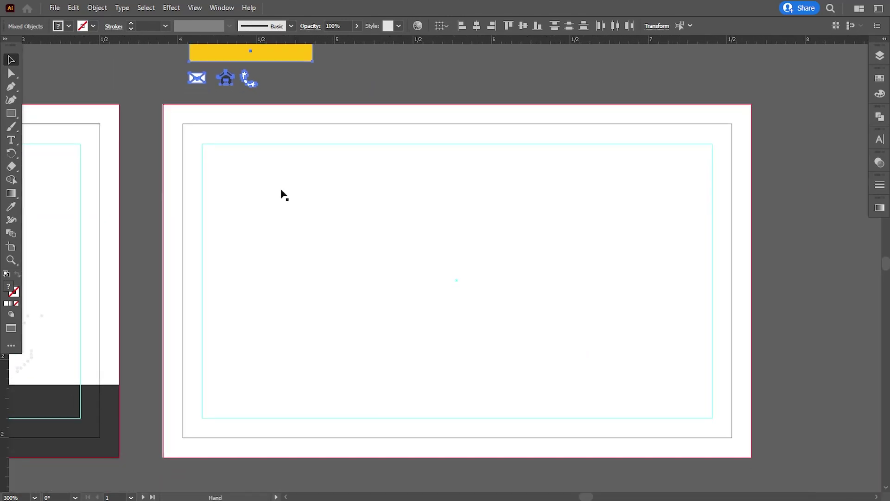
- Cover the back card's left half, bleed included, with a rectangle filled in the dark bar grey
left_click(11, 114)
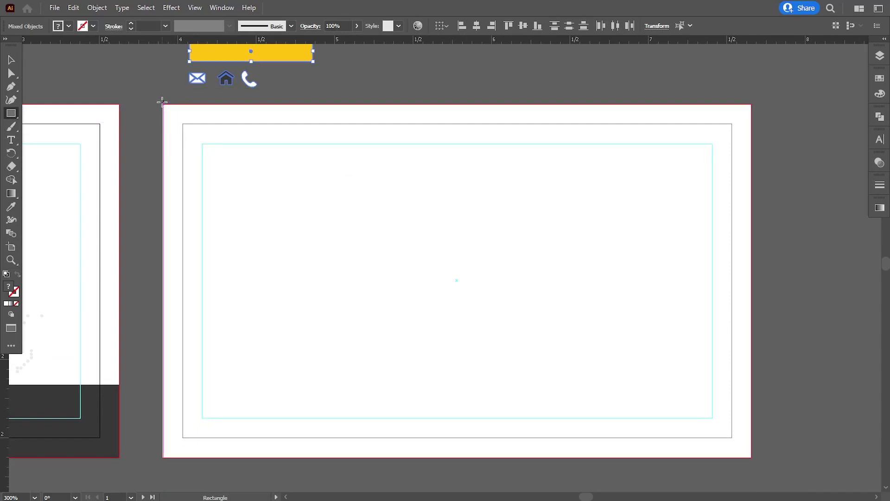
mouse_move(163, 105)
left_mouse_down()
mouse_move(409, 386)
mouse_move(458, 457)
left_mouse_up()
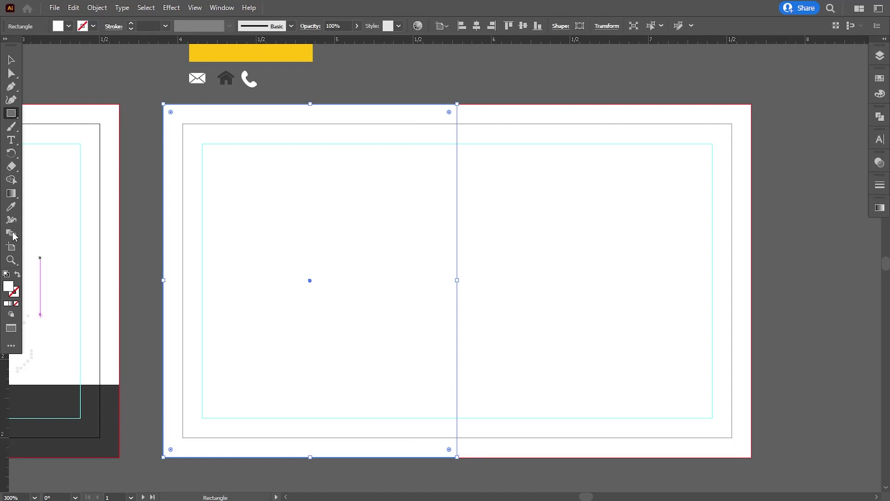
left_click(12, 207)
scroll(235, 87, "up", 2)
left_click(236, 87)
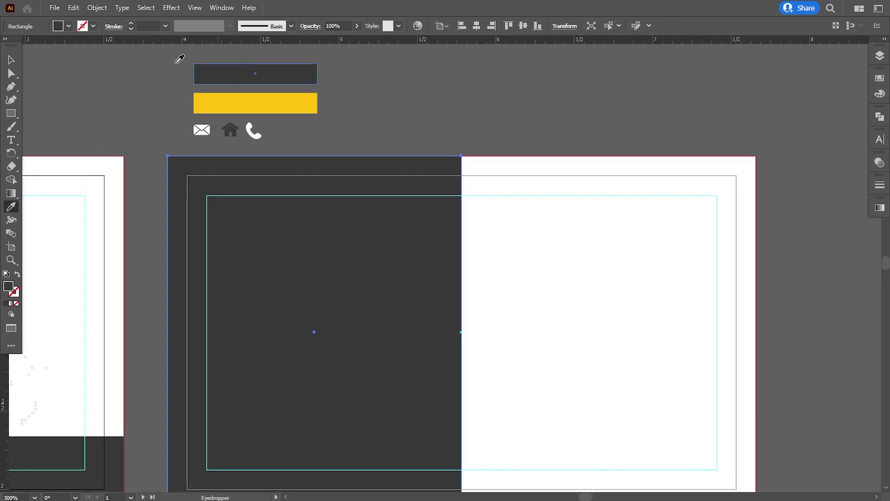
left_click(11, 60)
left_click(96, 95)
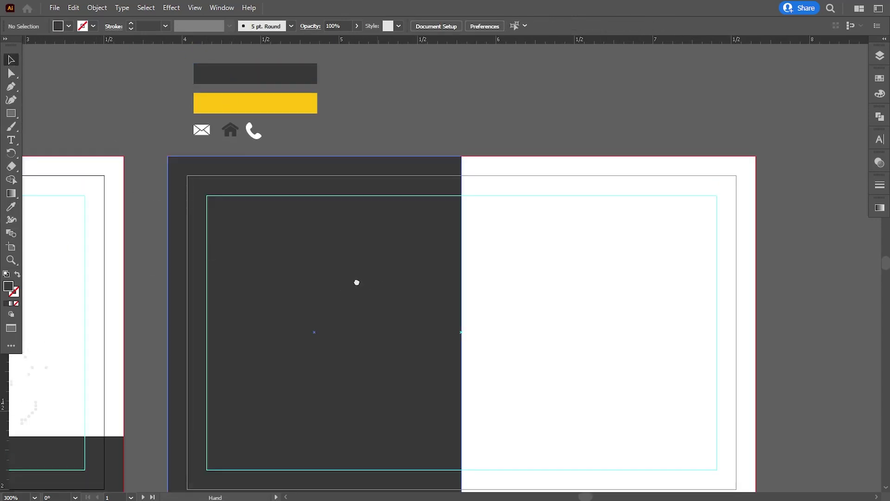
left_click_drag(356, 282, 293, 245)
- Type the cardholder's first name and surname as two right-aligned lines on the white half
key("t")
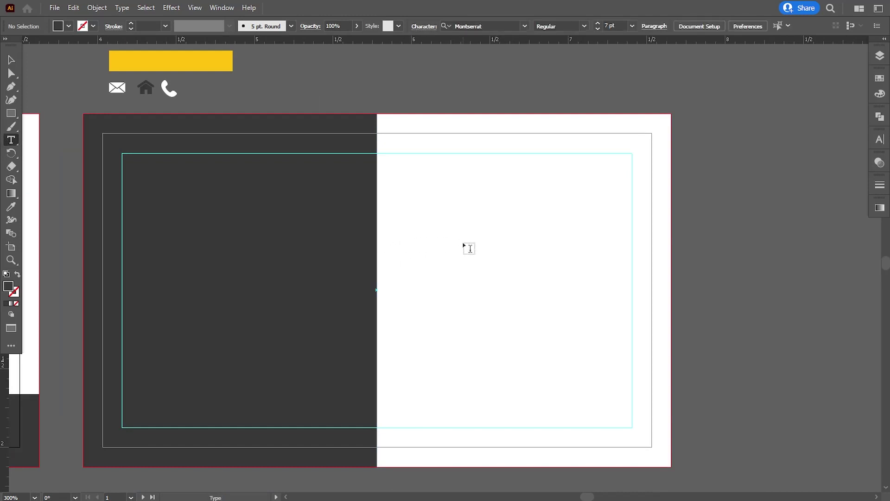
left_click(465, 245)
left_click(625, 25)
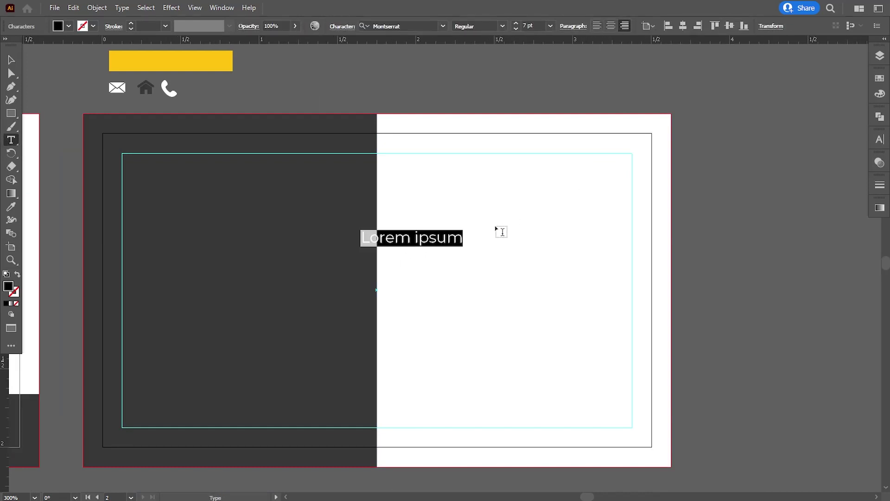
key("Return")
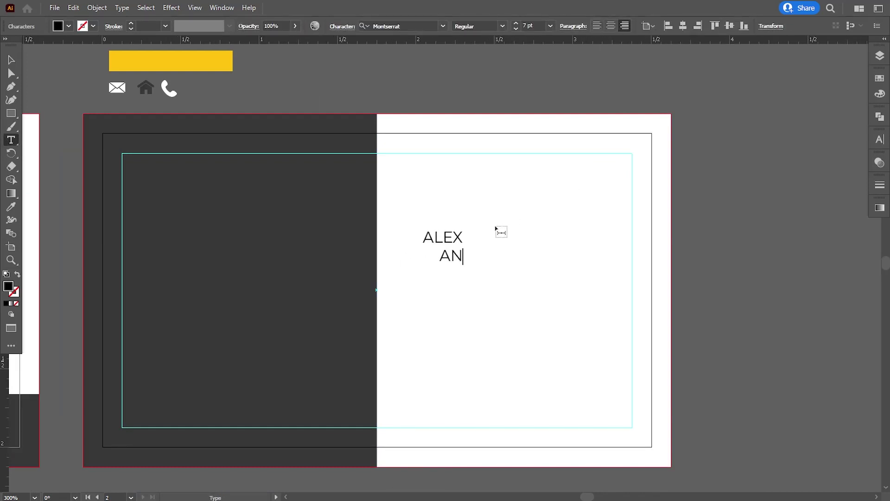
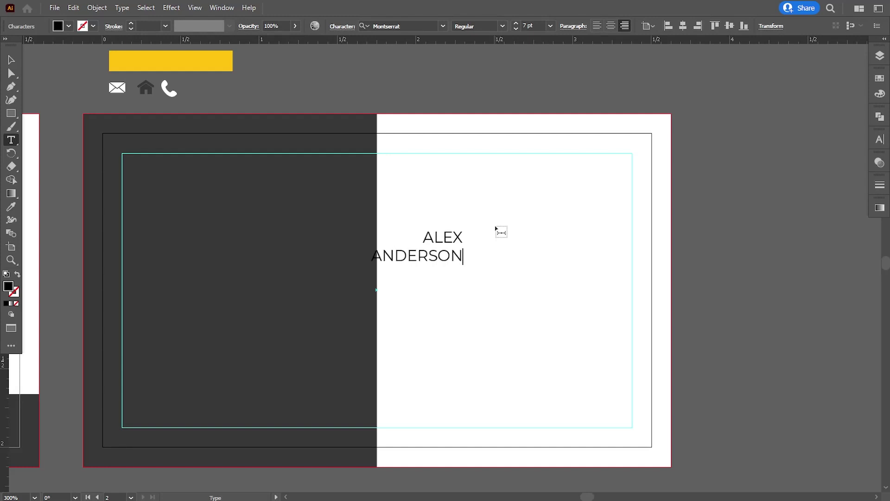
left_click(11, 60)
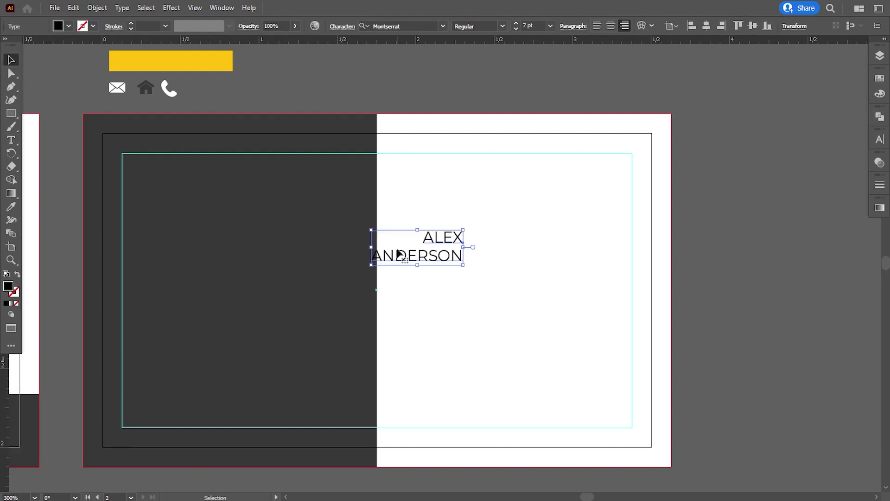
left_click_drag(412, 259, 531, 242)
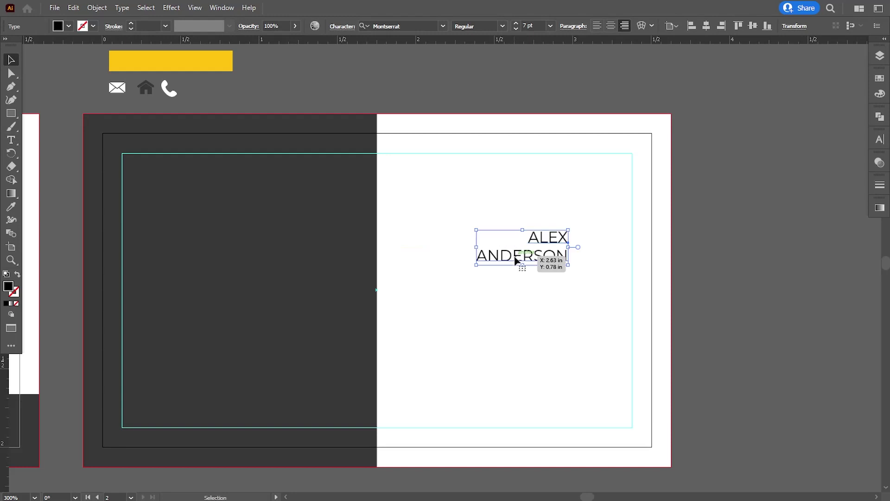
- Change the whole name block's font to Open Sans
double_click(532, 243)
key("ctrl+a")
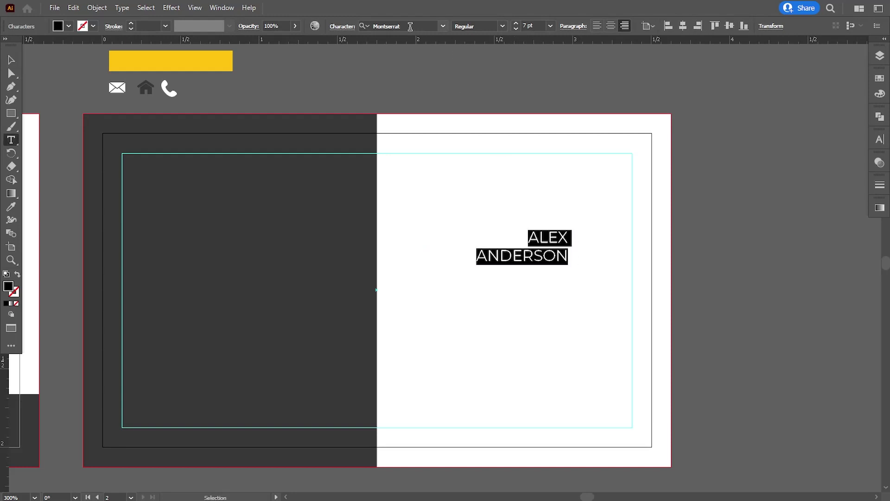
left_click(410, 27)
type("pen")
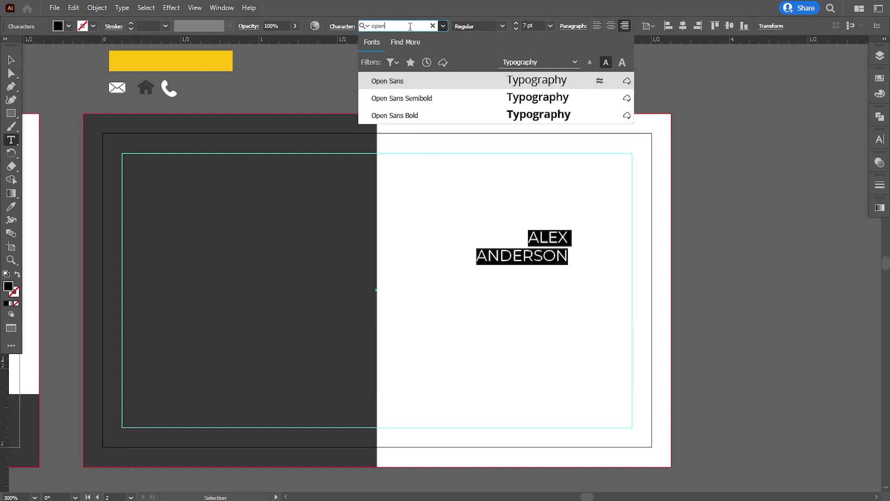
left_click(398, 81)
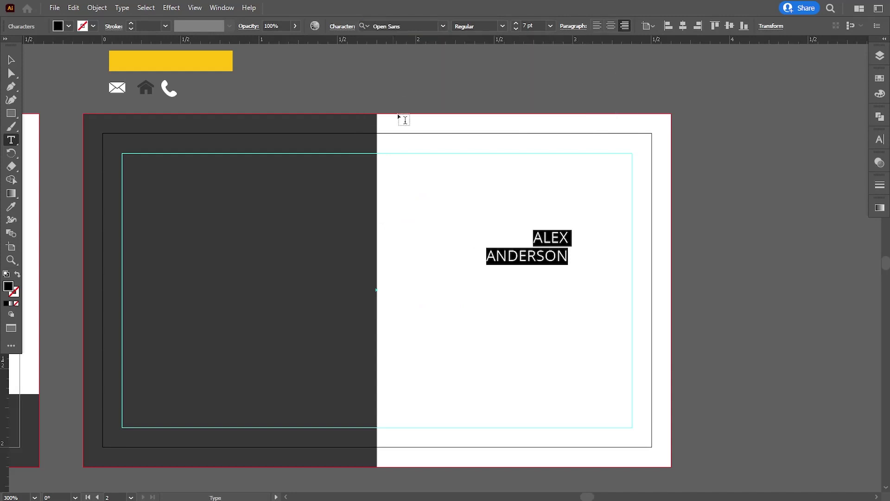
- Make the first name line bold and enlarge it
left_click(545, 238)
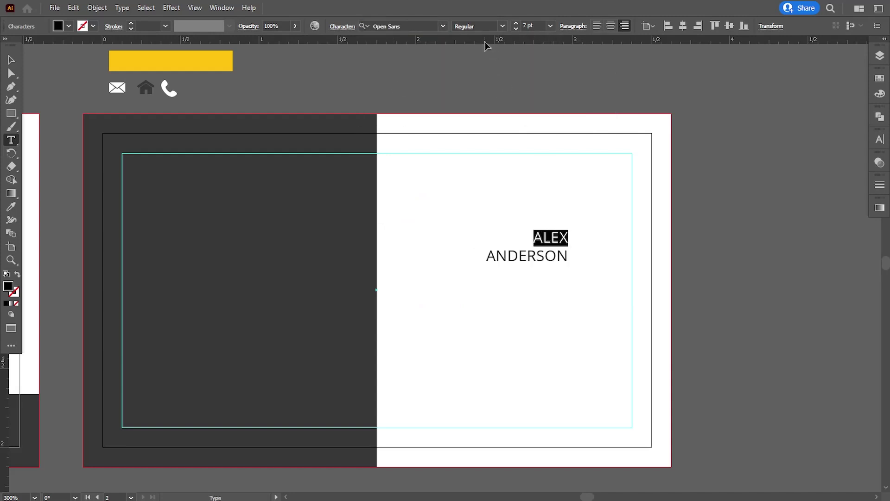
left_click(502, 26)
left_click(480, 63)
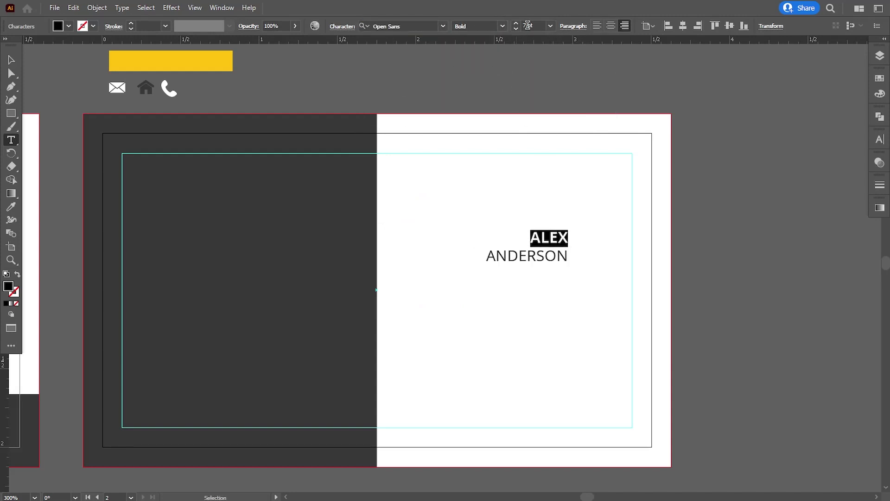
double_click(528, 25)
type("8")
key("Return")
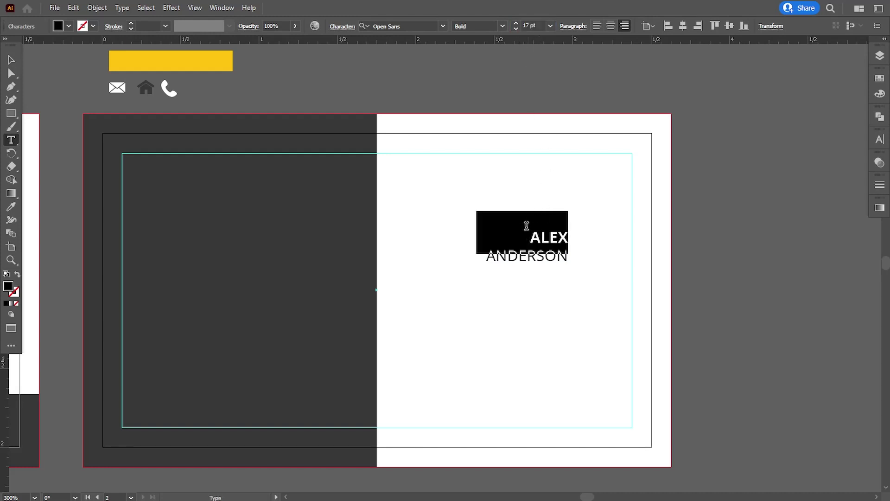
- Enlarge the surname line to 17 pt
left_click(489, 255)
left_click_drag(490, 256, 569, 257)
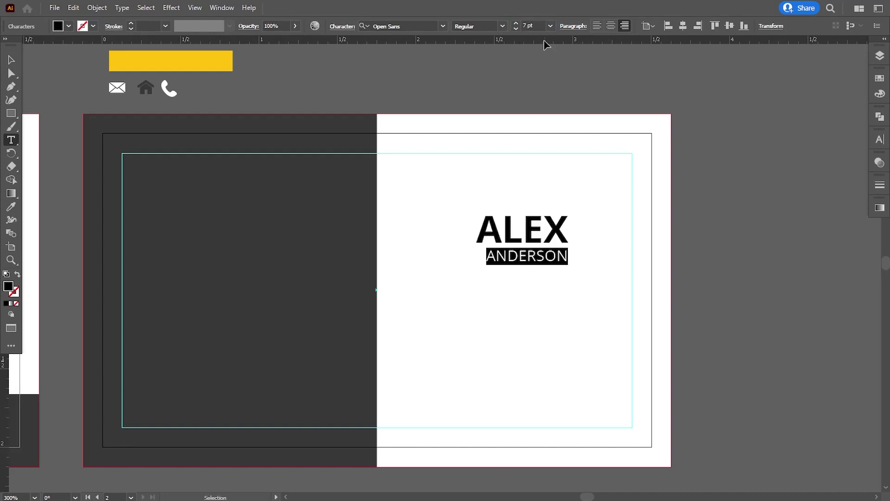
double_click(527, 25)
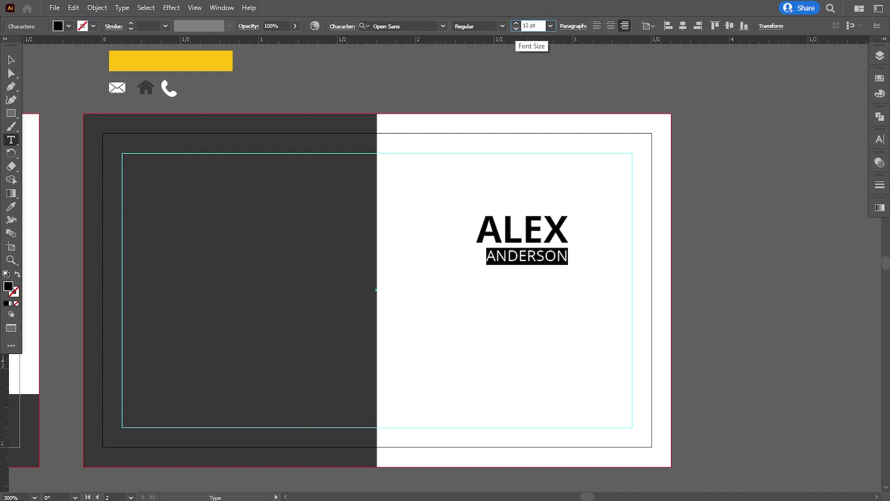
type("17")
key("Return")
left_click(525, 172)
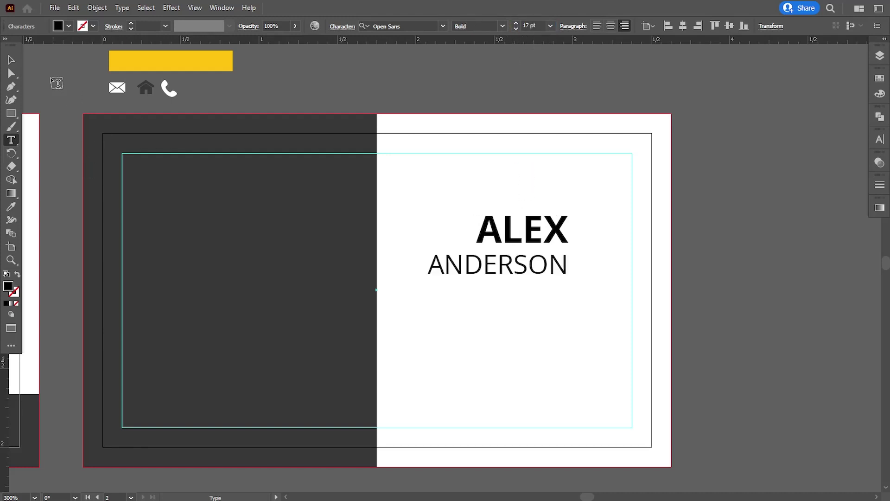
- Set the name block's leading to 12 pt in the Character panel
left_click(9, 60)
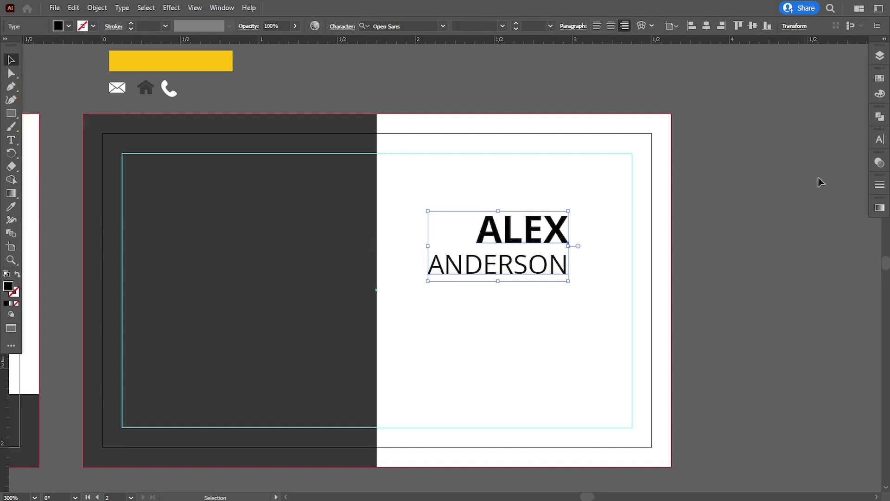
left_click(880, 140)
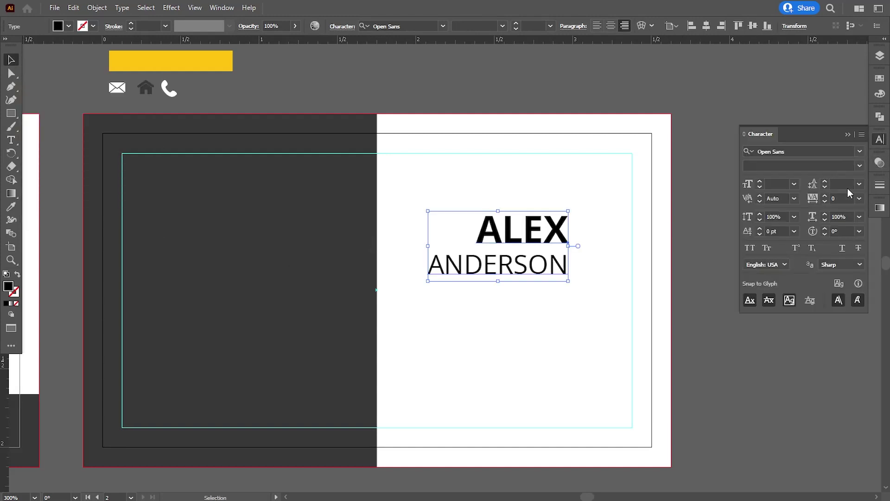
left_click(860, 184)
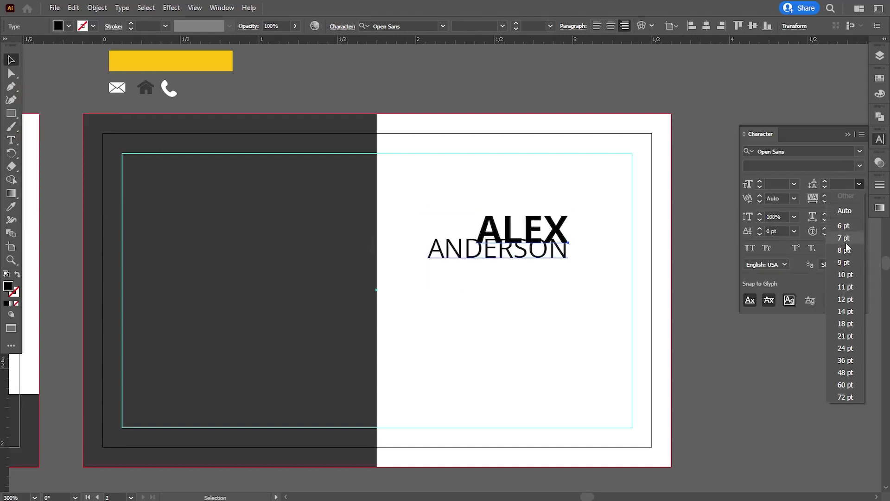
left_click(846, 299)
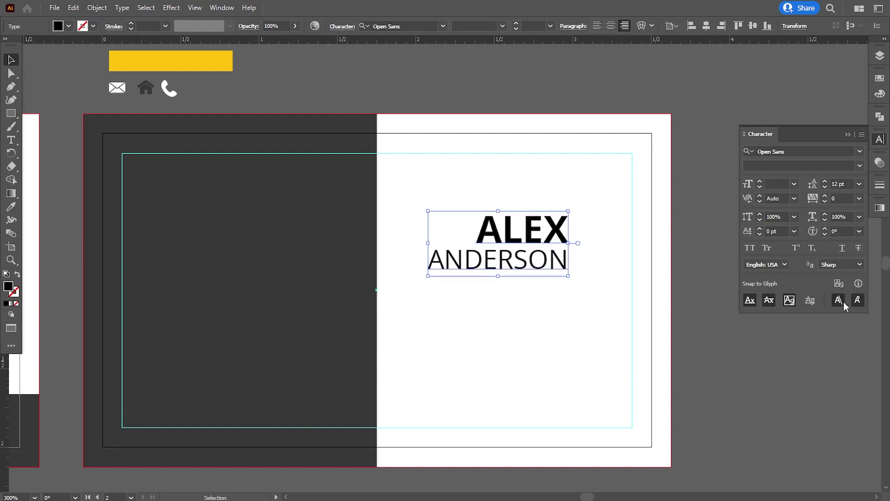
left_click(848, 134)
left_click(718, 208)
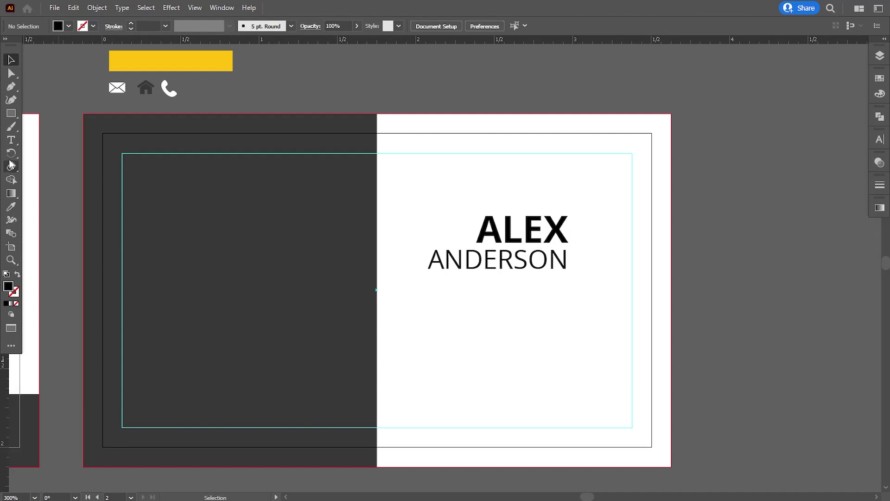
left_click(11, 139)
- Add a 6 pt Montserrat Light 'Marketing Manager' title and place it under ANDERSON
left_click(431, 307)
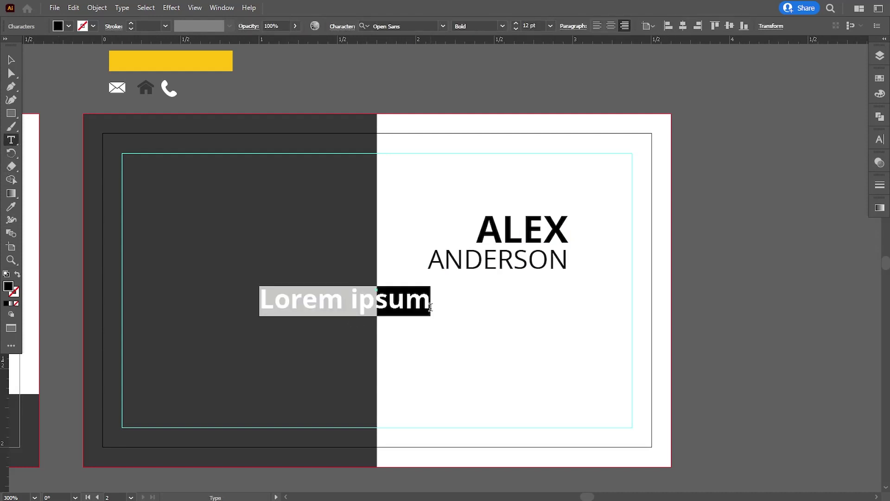
type("Mark")
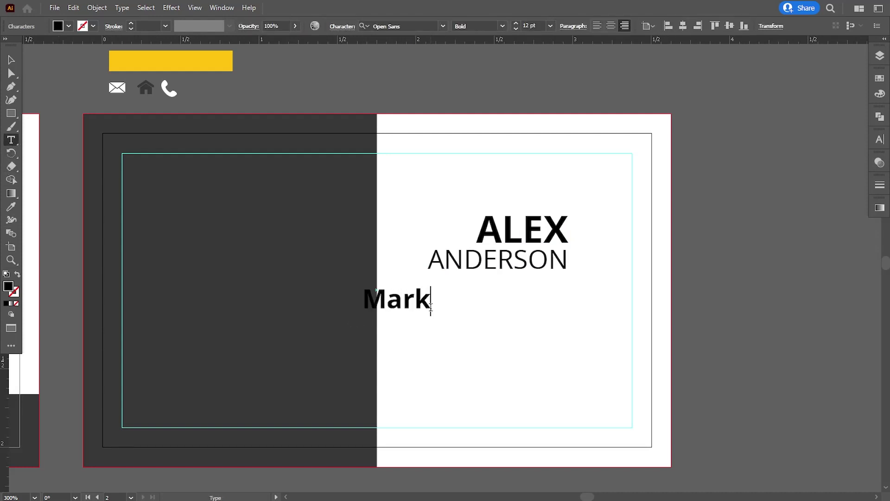
type("eting ")
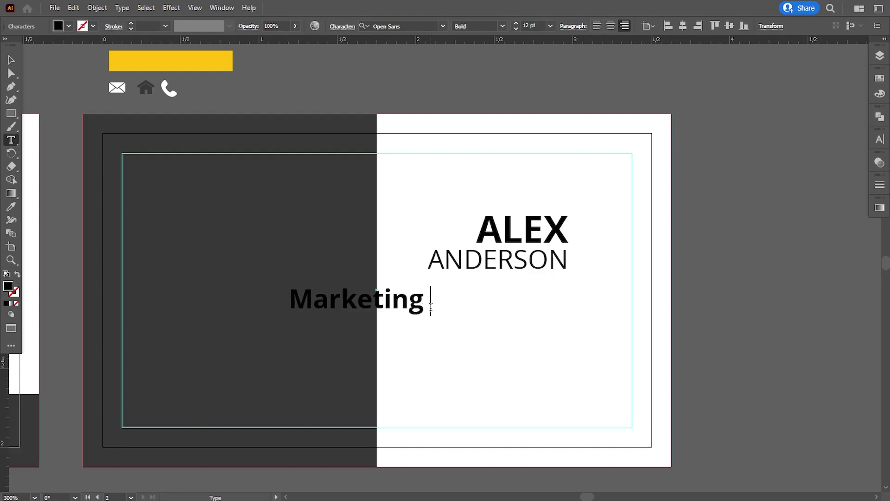
type("Manager")
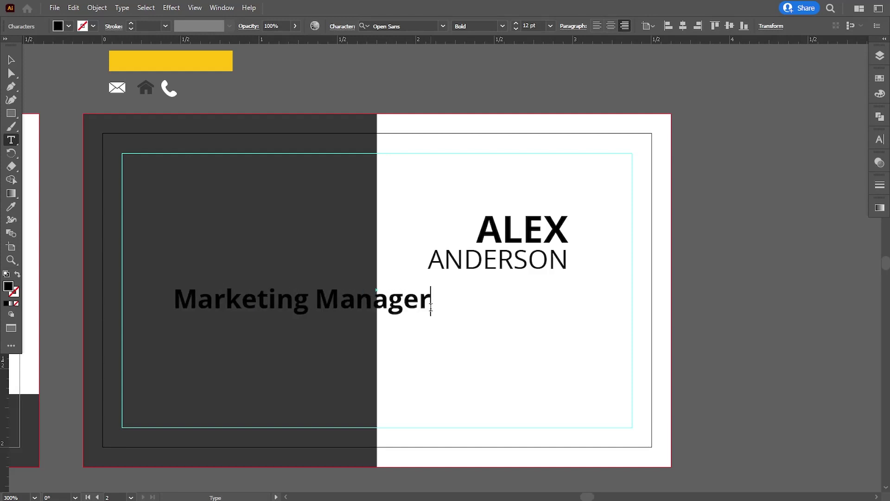
left_click(11, 60)
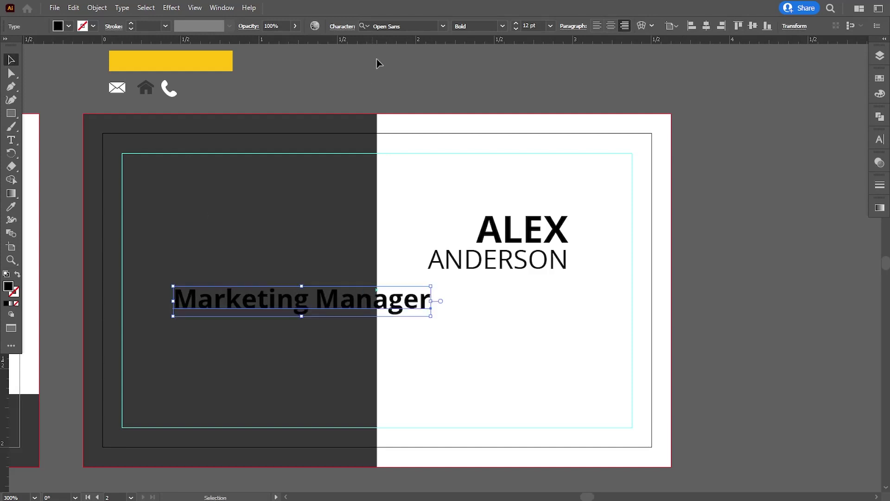
left_click(408, 25)
type("mon")
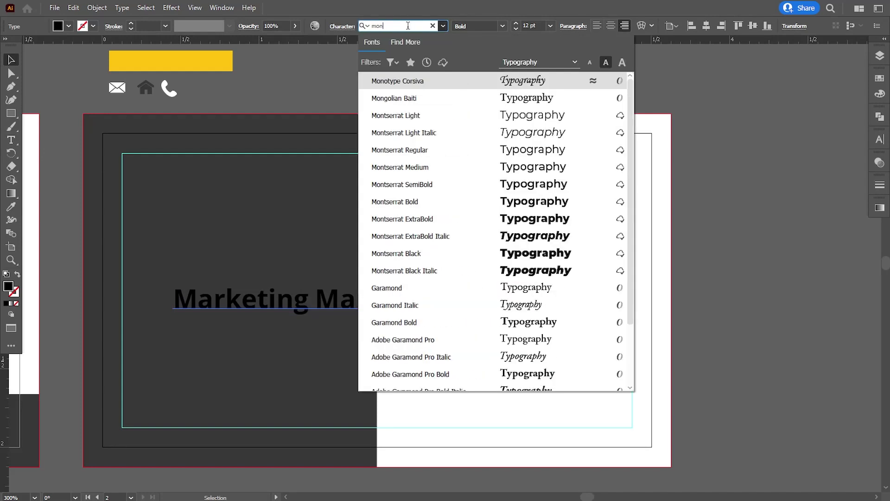
left_click(413, 115)
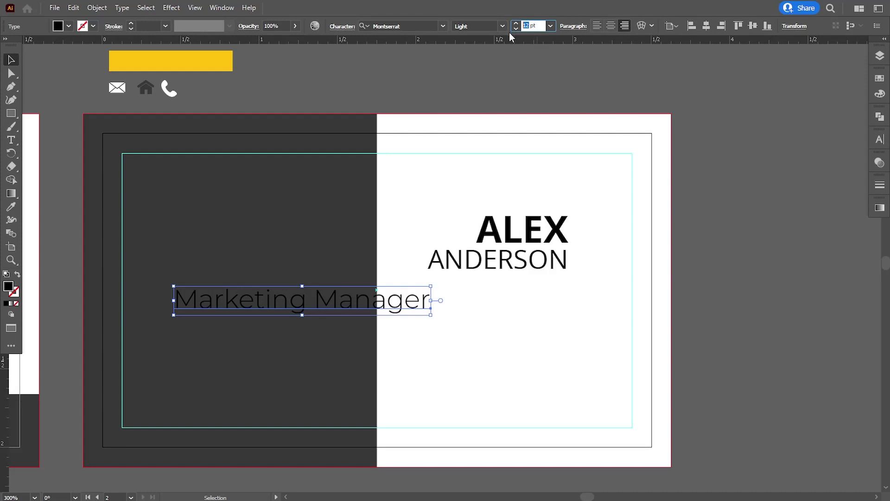
type("6")
key("Return")
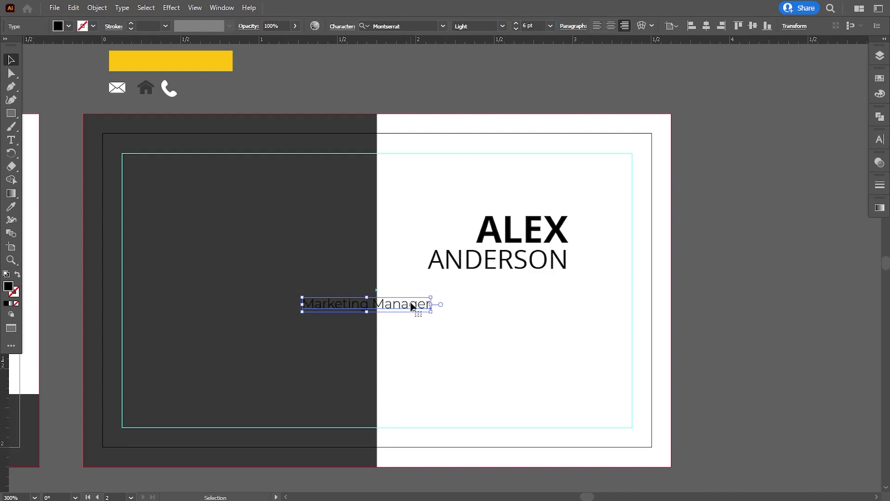
left_click_drag(412, 306, 550, 284)
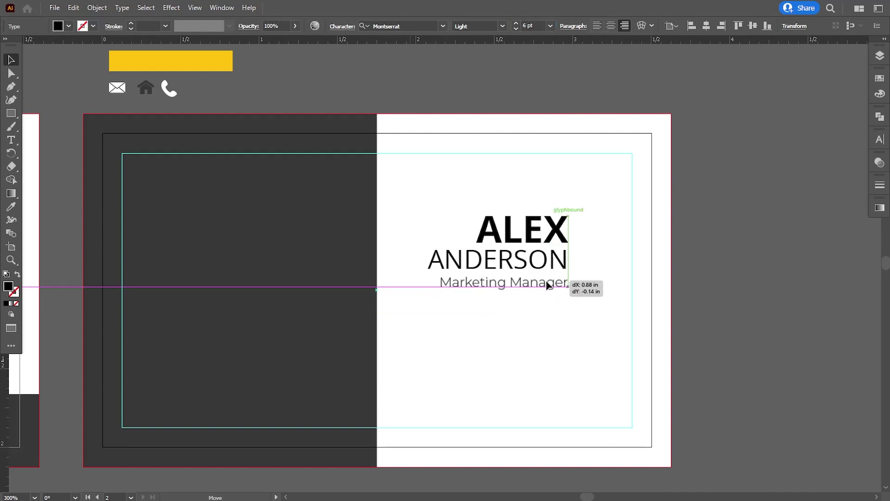
left_click(467, 315)
left_click_drag(467, 316, 495, 312)
left_click(548, 234)
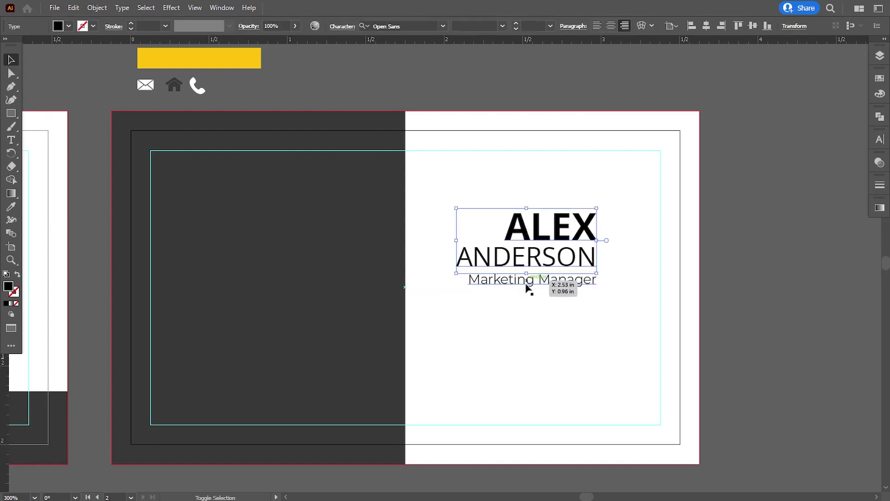
left_click(528, 282, "shift")
left_click(11, 207)
left_click(266, 252)
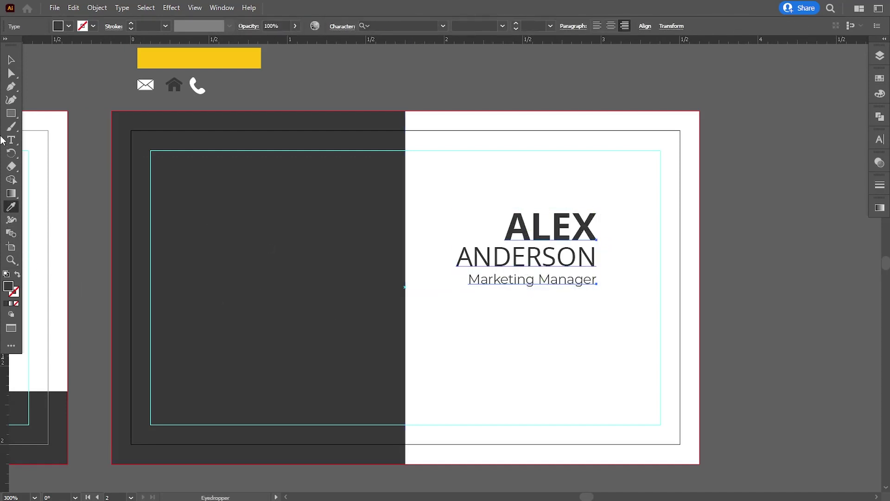
left_click(11, 60)
left_click(529, 302)
left_click_drag(529, 302, 532, 276)
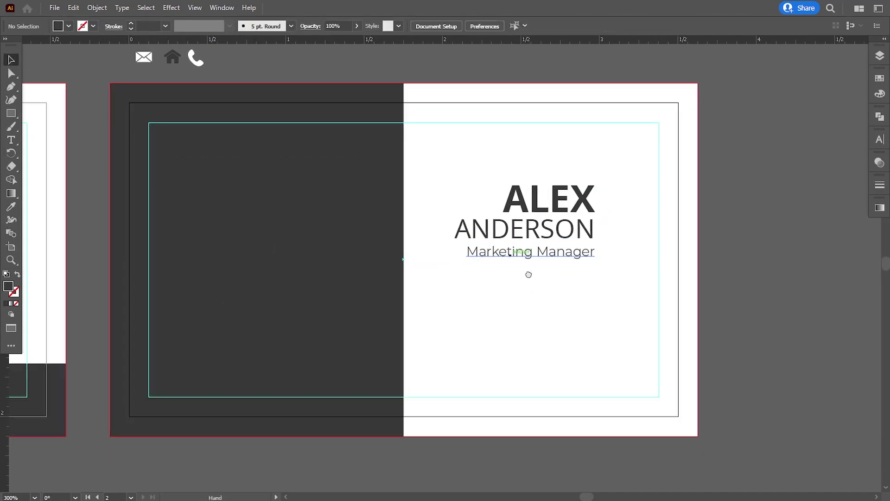
- Set the tracking of ANDERSON to 75 in the Character panel
left_click(11, 139)
left_click_drag(460, 227, 609, 235)
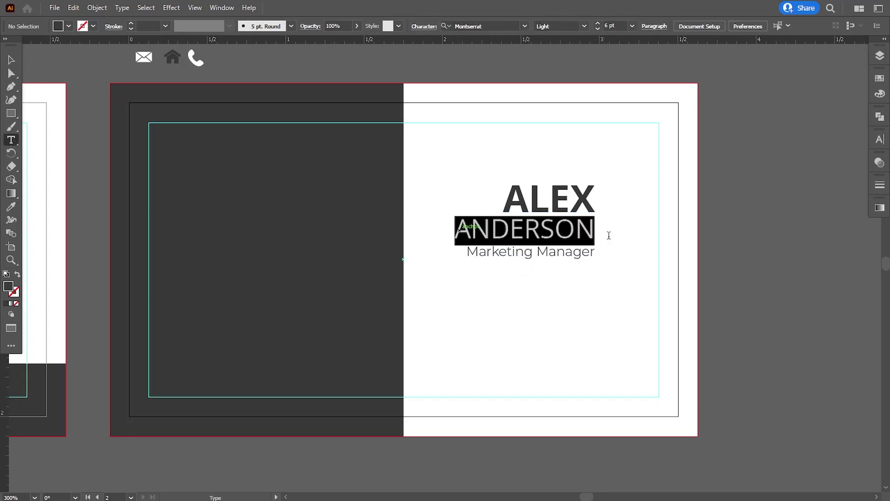
left_click(876, 141)
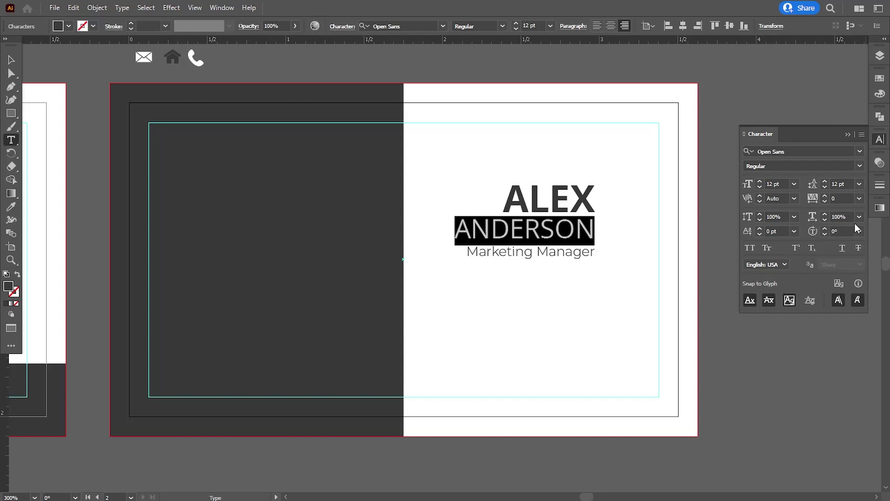
left_click(861, 201)
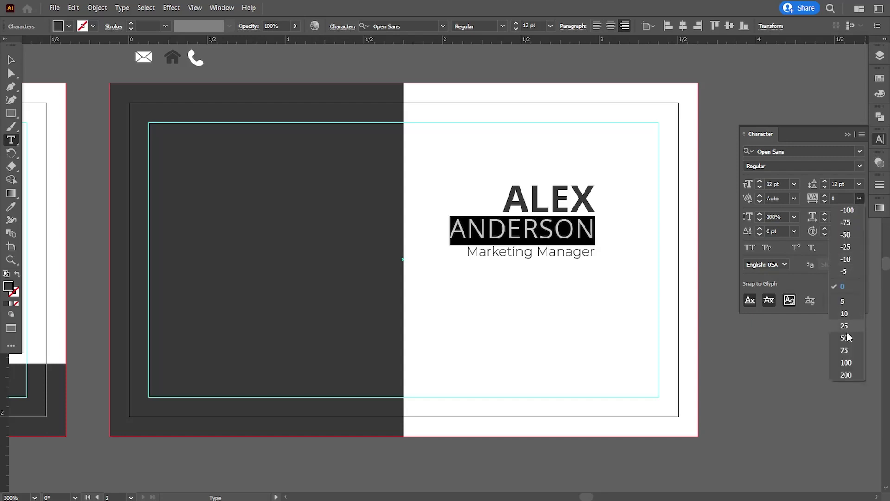
left_click(845, 351)
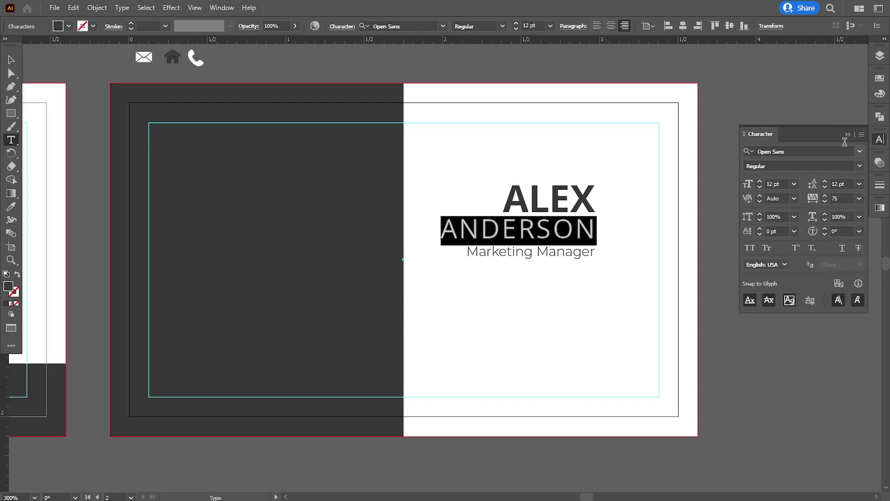
left_click(848, 134)
left_click(11, 60)
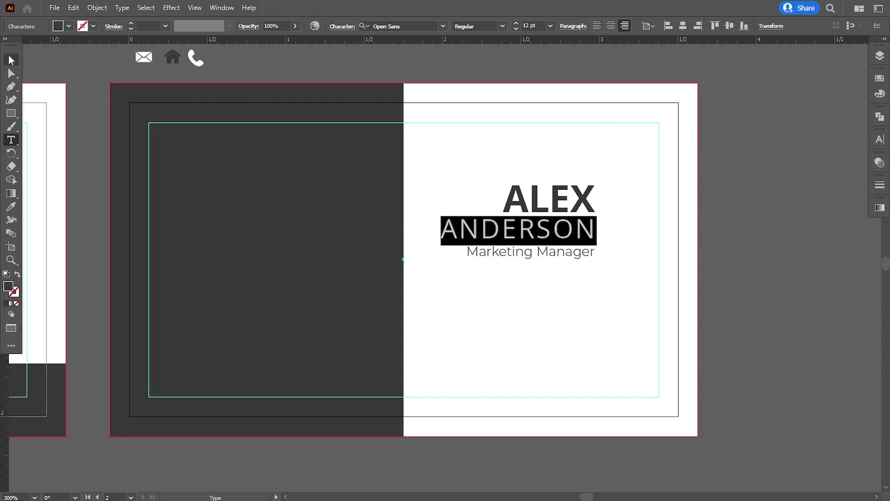
left_click(84, 70)
- Nudge Marketing Manager up toward ANDERSON, then move the whole name block two steps down
left_click(494, 255)
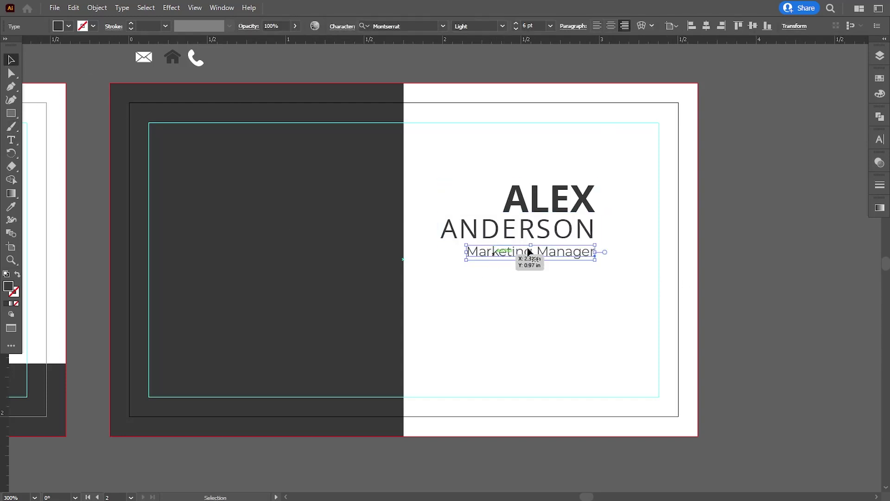
key("Up")
left_click(735, 293)
left_click(530, 240)
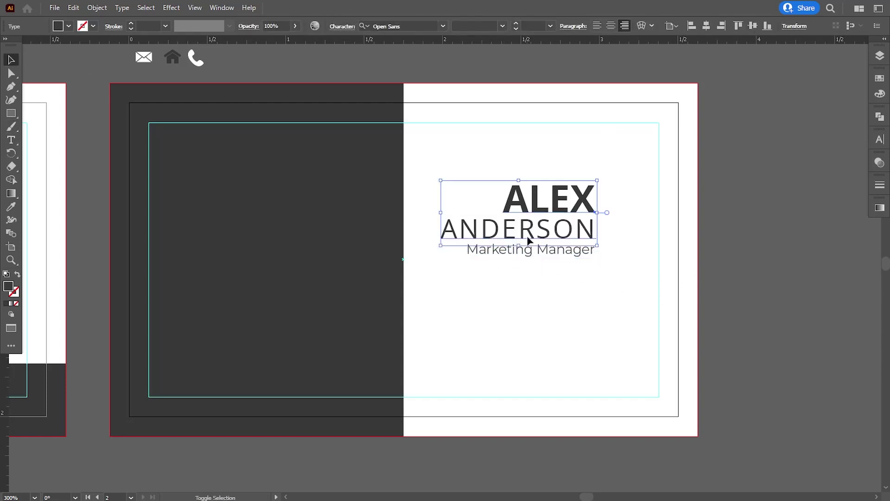
left_click(561, 254, "shift")
key("Down")
key("Down")
key("Down")
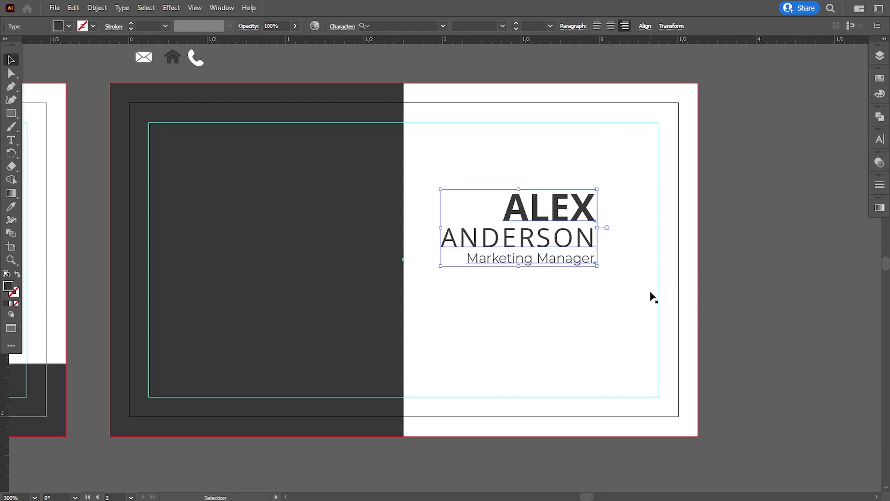
key("Down")
key("Down")
key("Down")
key("Down")
key("Down")
key("Down")
left_click(750, 299)
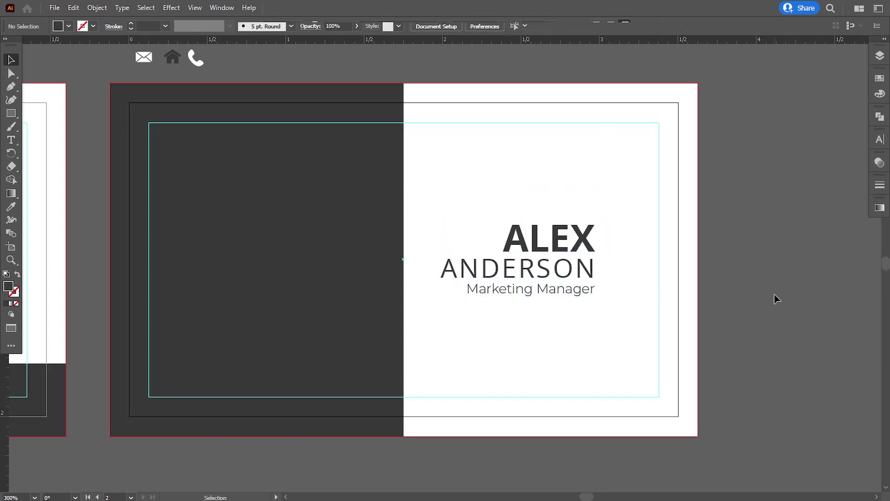
left_click_drag(520, 332, 532, 331)
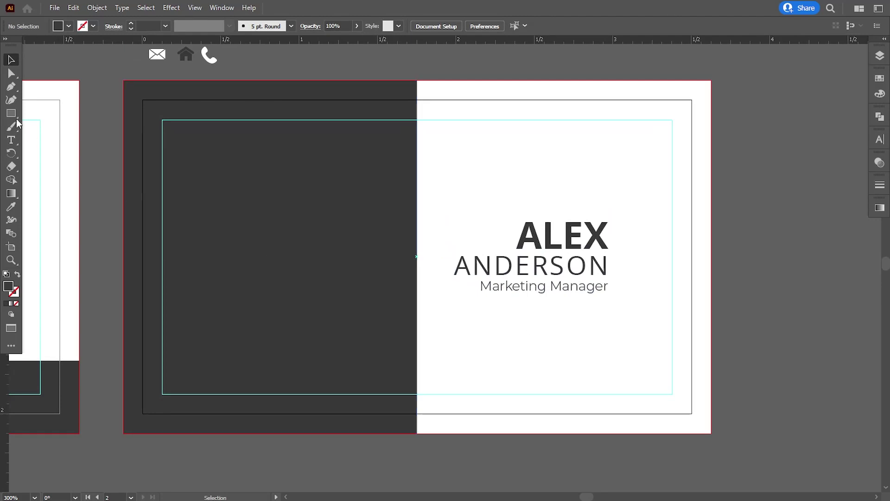
- Draw a thin vertical bar at the dark panel's edge and fill it with the swatch yellow
key("m")
left_click_drag(412, 198, 416, 265)
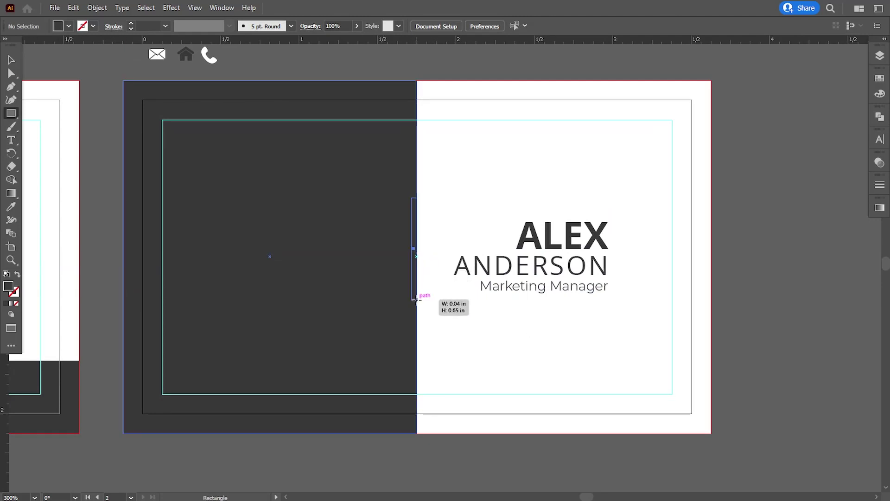
left_click_drag(416, 265, 420, 302)
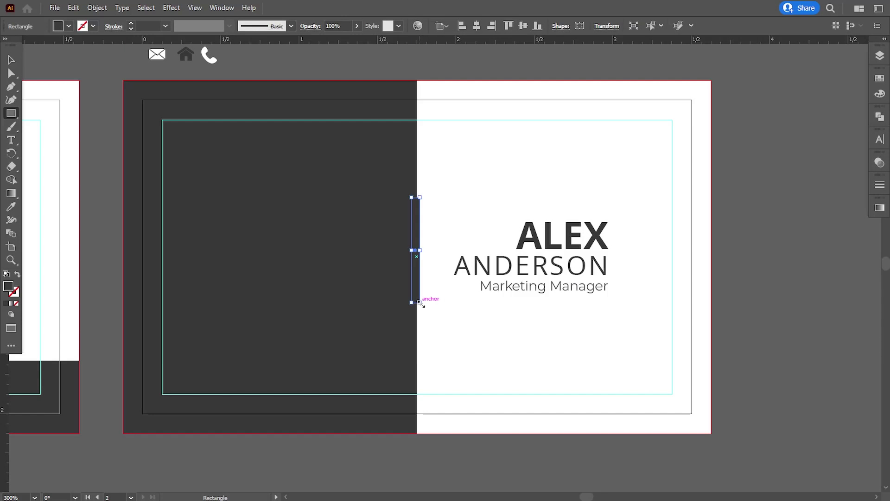
left_click(10, 209)
left_click_drag(85, 197, 240, 235)
left_click(331, 65)
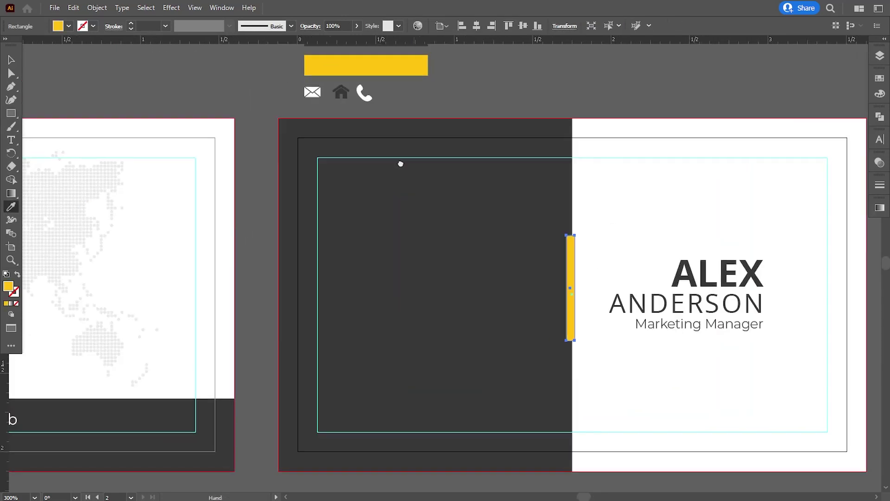
left_click_drag(400, 164, 206, 141)
left_click(12, 60)
left_click(382, 167)
- Stretch the yellow bar's bottom edge down so it runs longer along the seam
key("ctrl+equal")
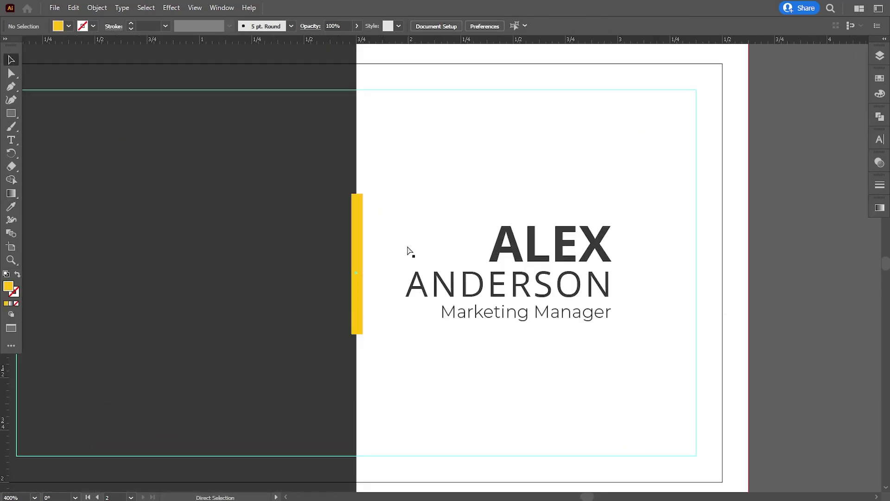
key("ctrl+equal")
key("ctrl+equal")
key("ctrl+equal")
left_click_drag(285, 278, 498, 227)
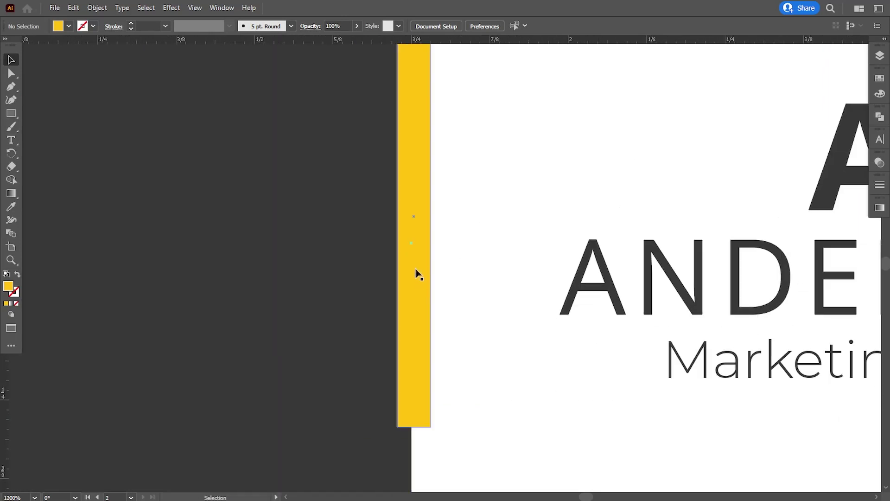
left_click(458, 314)
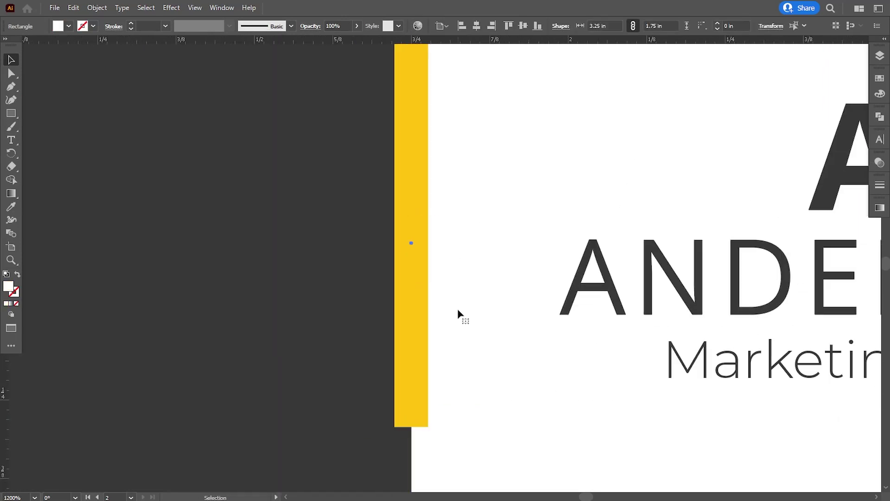
key("ctrl+minus")
key("ctrl+minus")
key("ctrl+minus")
key("ctrl+minus")
key("ctrl+equal")
key("v")
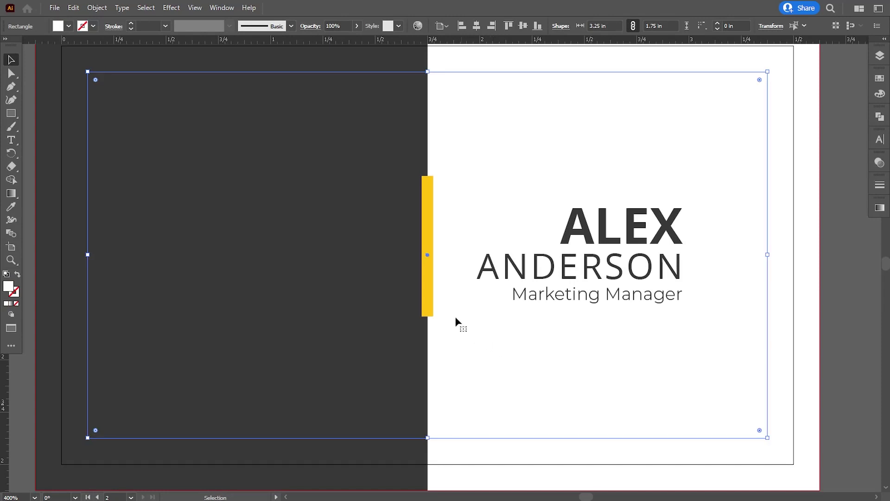
left_click(426, 307)
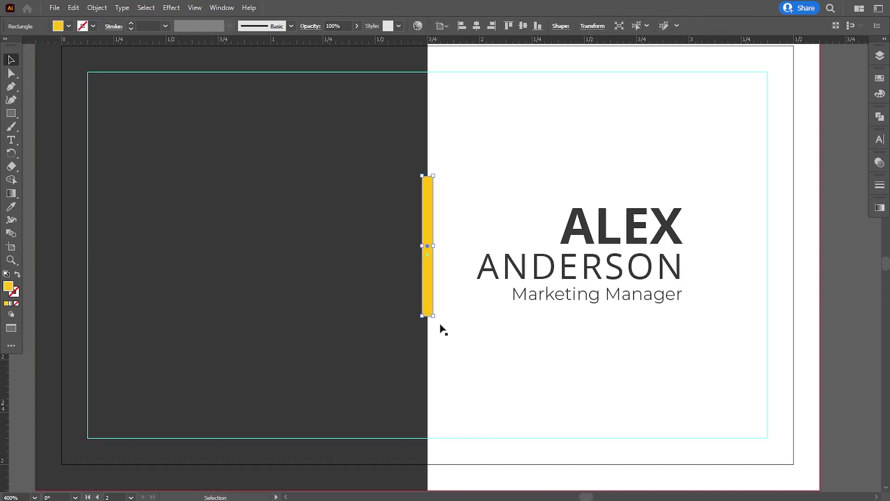
key("ctrl+equal")
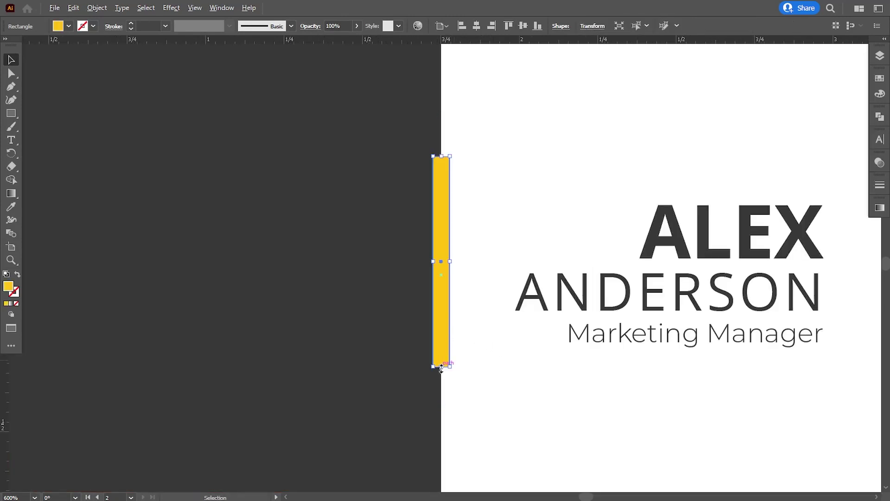
left_click_drag(441, 368, 441, 407)
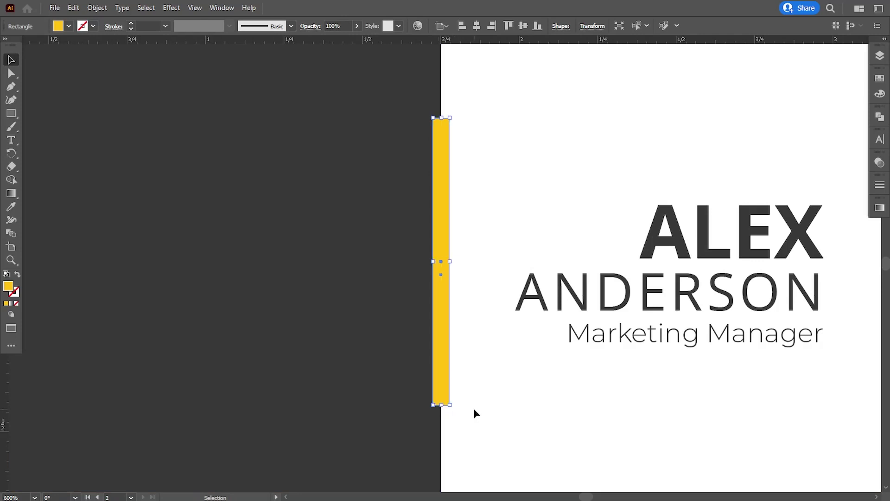
key("a")
left_click(475, 408)
key("ctrl+minus")
key("ctrl+minus")
key("ctrl+minus")
- Highlight ANDERSON and choose 100 from the Character panel's Tracking dropdown
left_click(619, 368)
key("ctrl+equal")
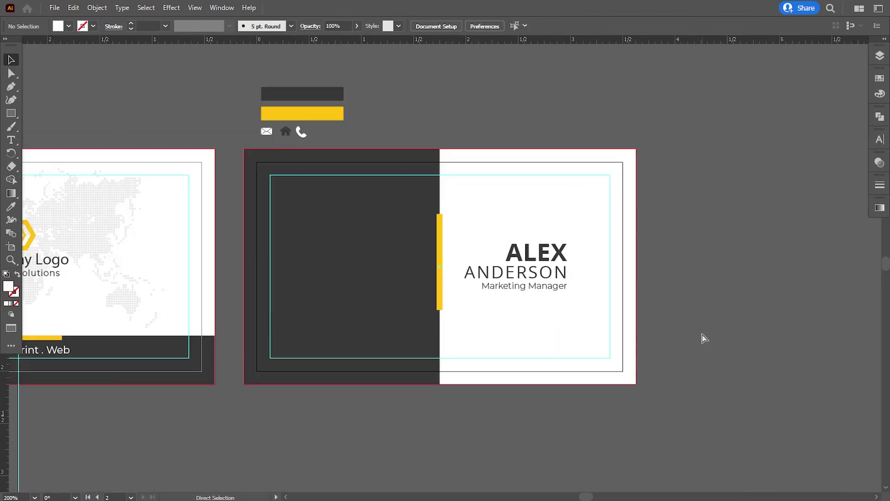
left_click_drag(676, 328, 682, 325)
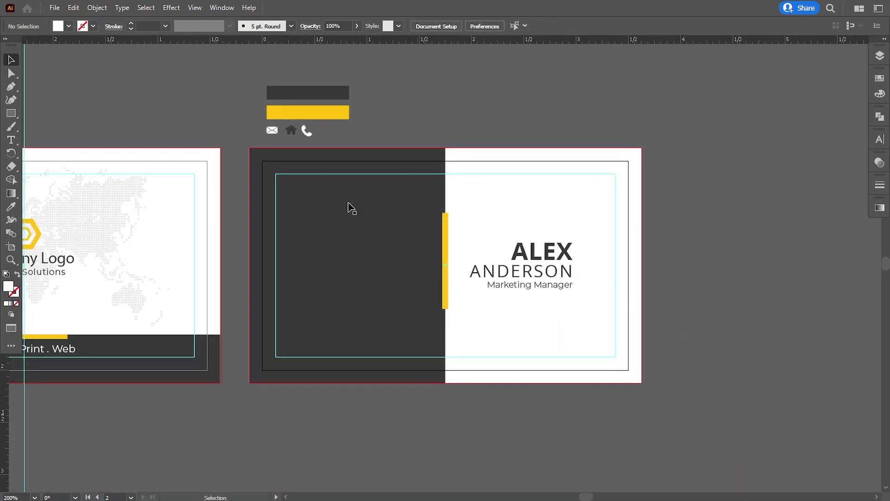
left_click(11, 140)
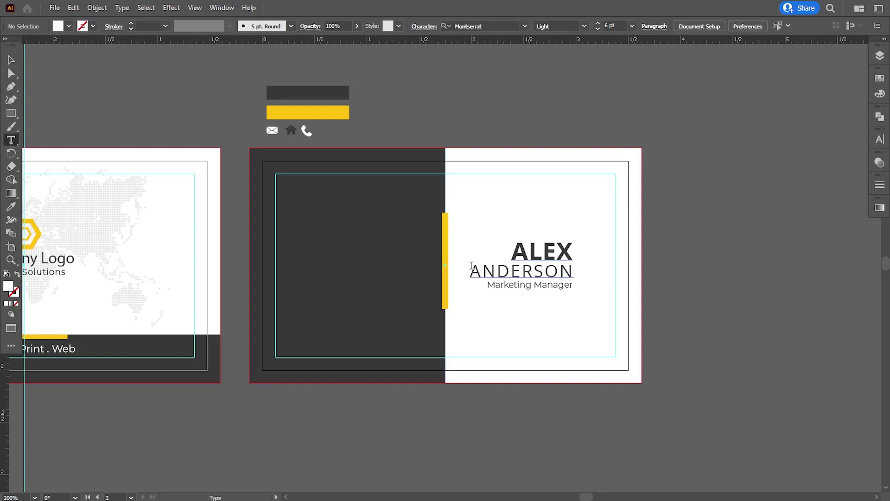
key("ctrl+equal")
left_click_drag(486, 276, 640, 276)
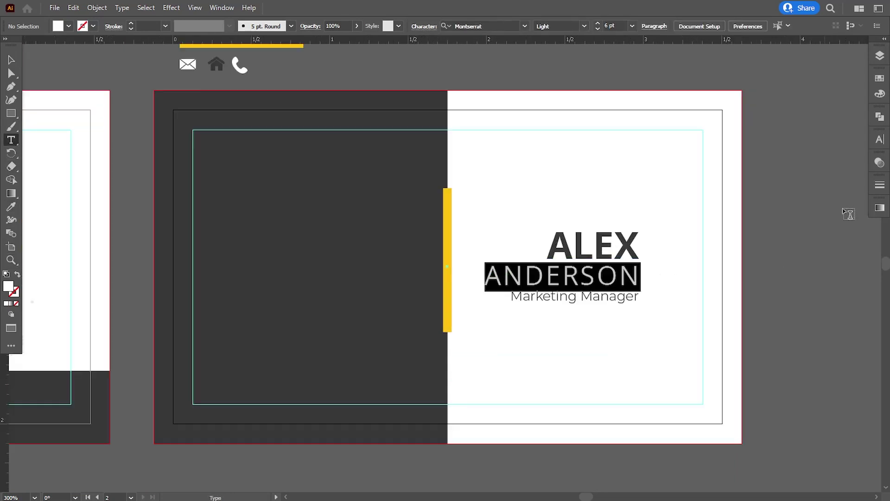
left_click(878, 140)
left_click(860, 199)
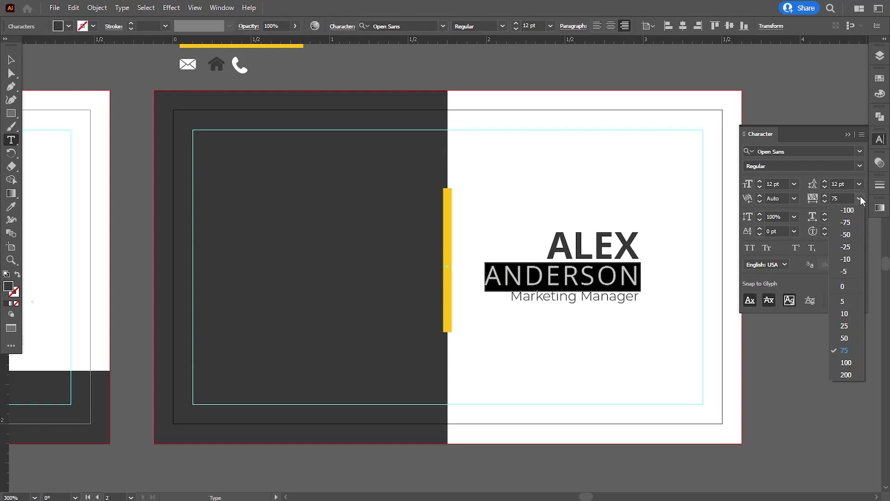
left_click(846, 362)
left_click(11, 59)
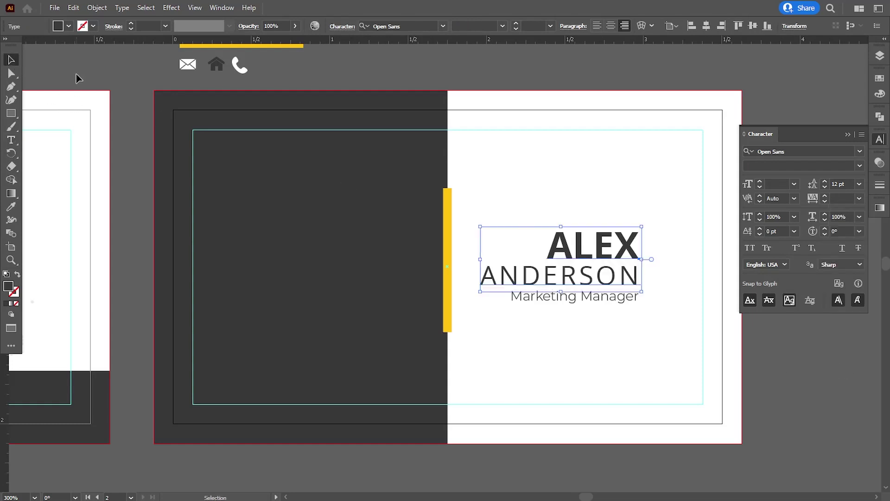
left_click(81, 87)
left_click(846, 135)
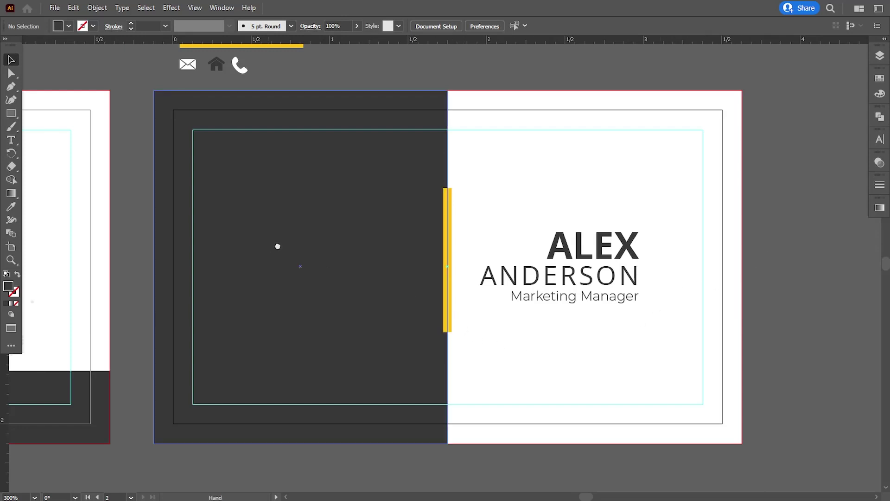
- Draw a small ellipse on the dark panel's left side and eyedrop the bar's yellow onto it
left_click(11, 113)
left_click(45, 127)
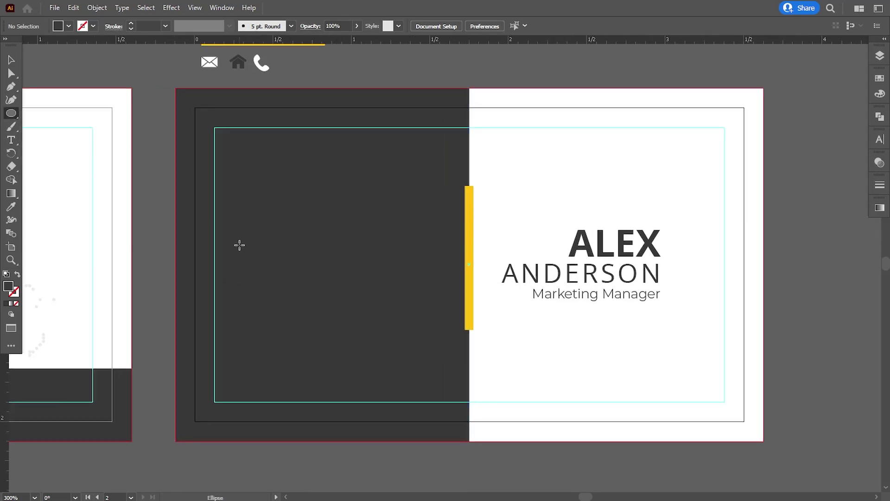
left_click_drag(250, 204, 278, 238)
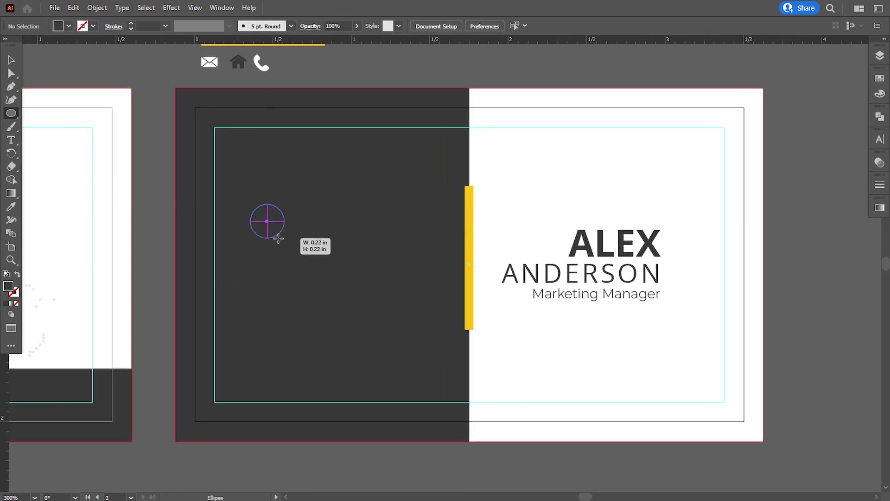
left_click_drag(278, 239, 270, 236)
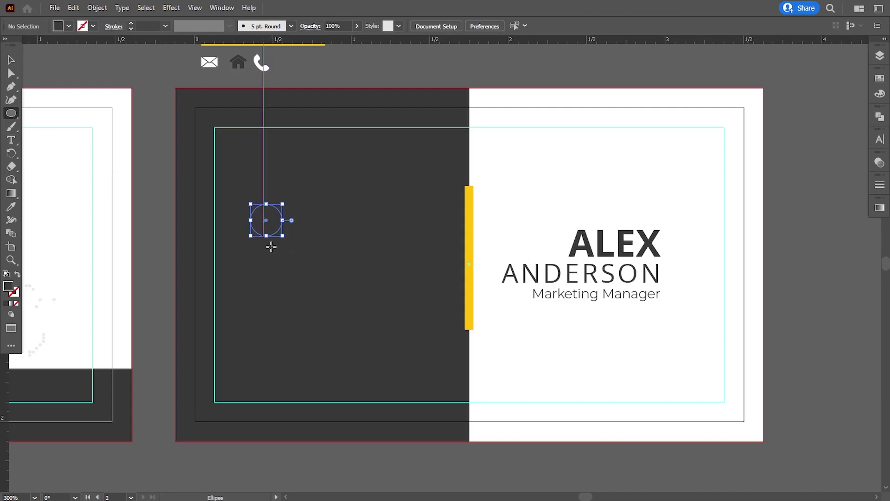
left_click_drag(261, 274, 282, 296)
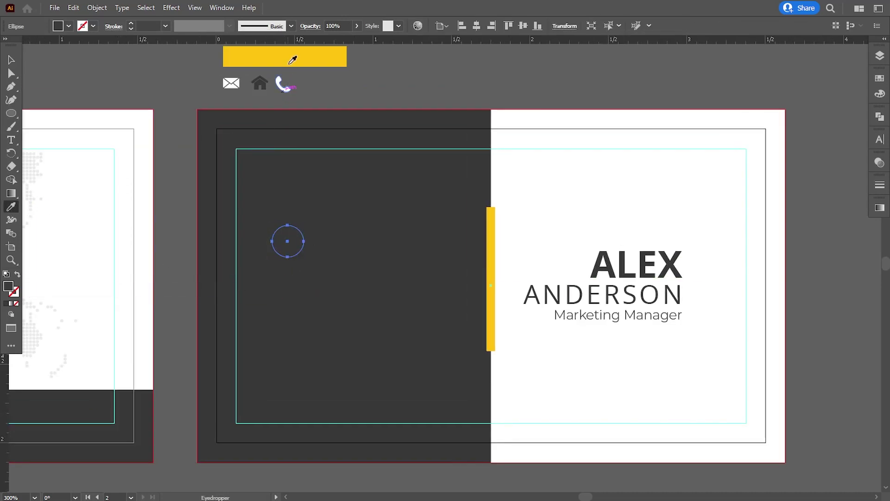
left_click(292, 59)
left_click(12, 60)
left_click(106, 69)
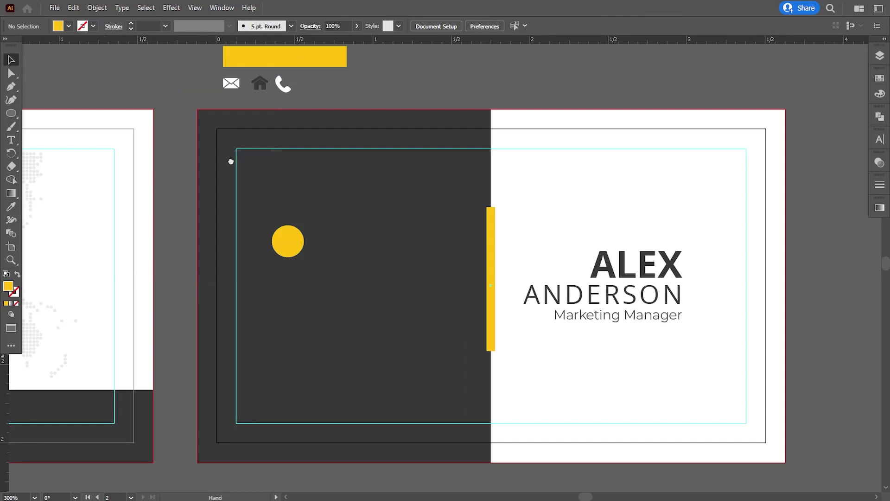
left_click_drag(231, 161, 220, 166)
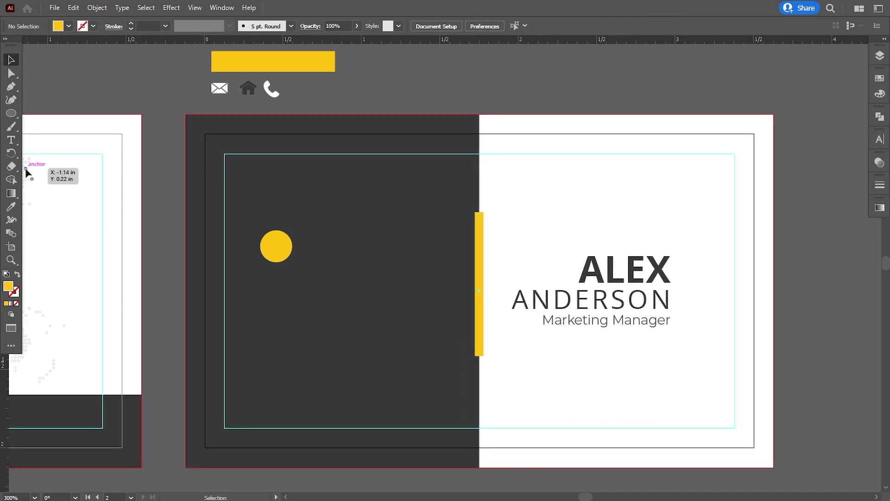
- Type a placeholder e-mail address beside the yellow circle and left-align it
left_click(11, 140)
left_click(322, 241)
type("U")
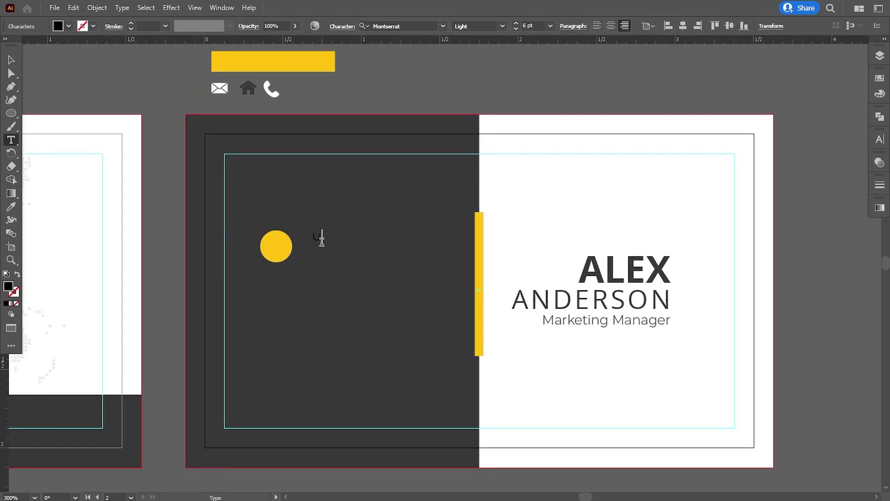
type("@em")
type("ail.com")
mouse_move(171, 236)
left_mouse_down()
mouse_move(353, 231)
mouse_move(168, 237)
left_mouse_up()
key("ctrl+c")
left_click(597, 26)
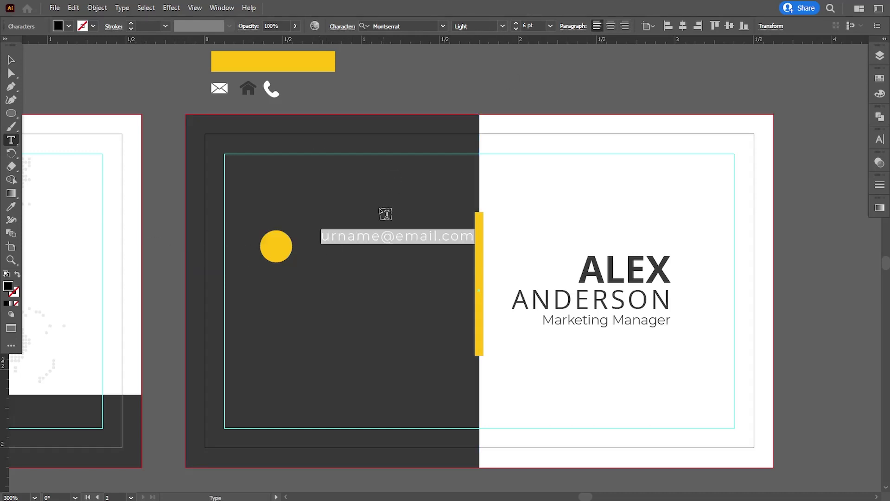
- Duplicate the e-mail as a second left-aligned line and set both lines' leading to 7 pt
left_click(471, 236)
key("ctrl+v")
key("ctrl+shift+r")
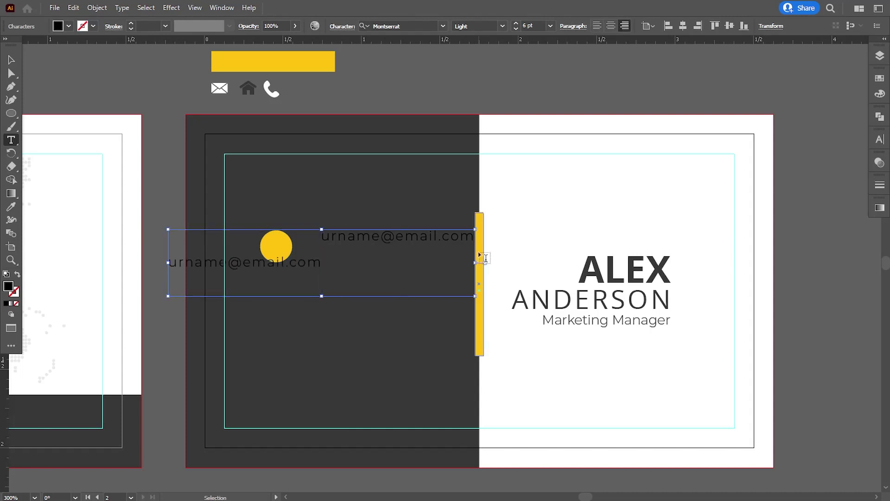
left_click_drag(322, 263, 147, 268)
left_click(596, 26)
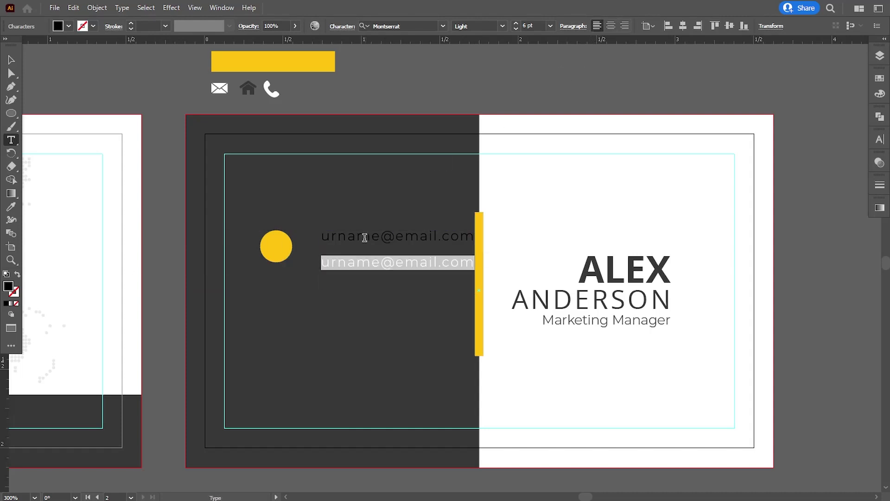
left_click(336, 263)
left_click_drag(324, 231, 572, 271)
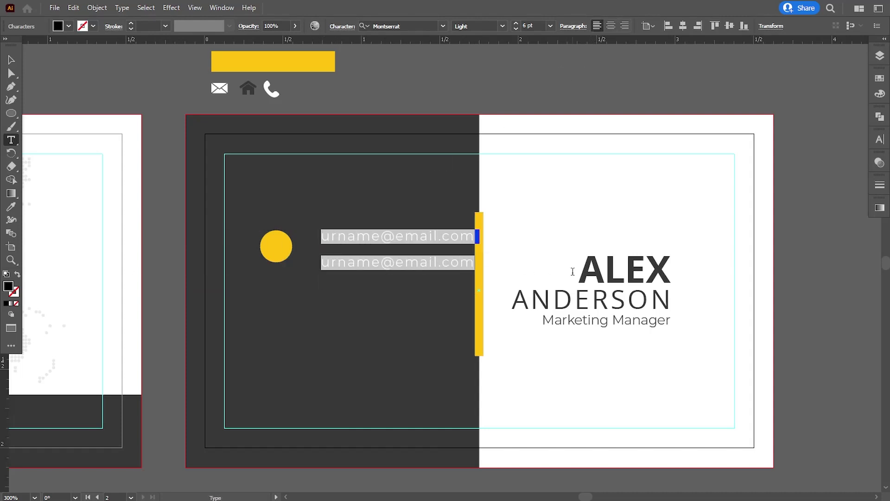
left_click(880, 140)
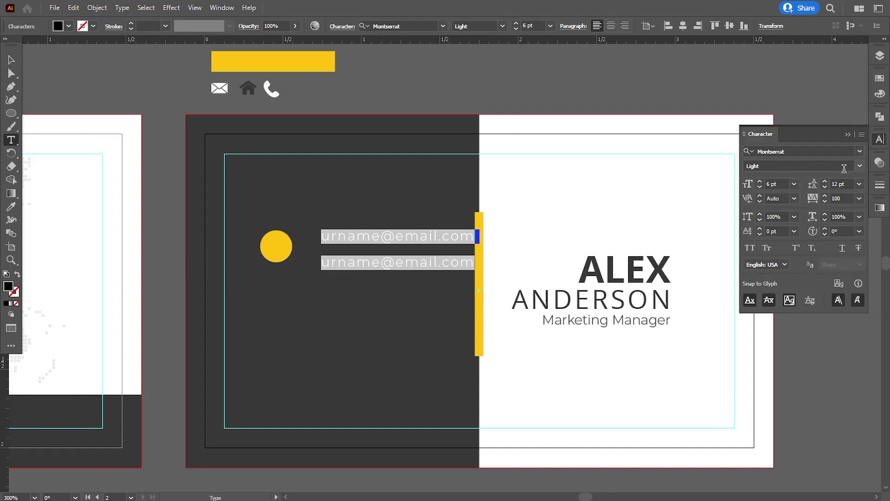
left_click(825, 188)
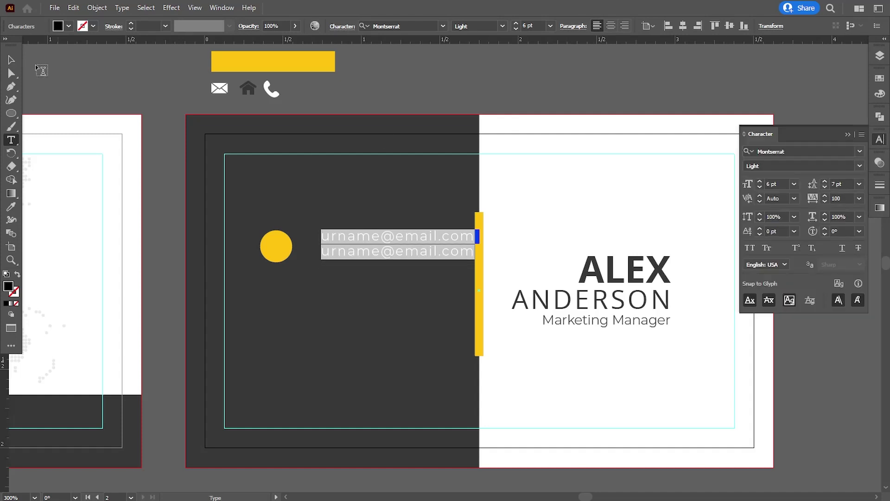
- Set the e-mail text to 5 pt Montserrat Regular and move it closer to the circle
key("Escape")
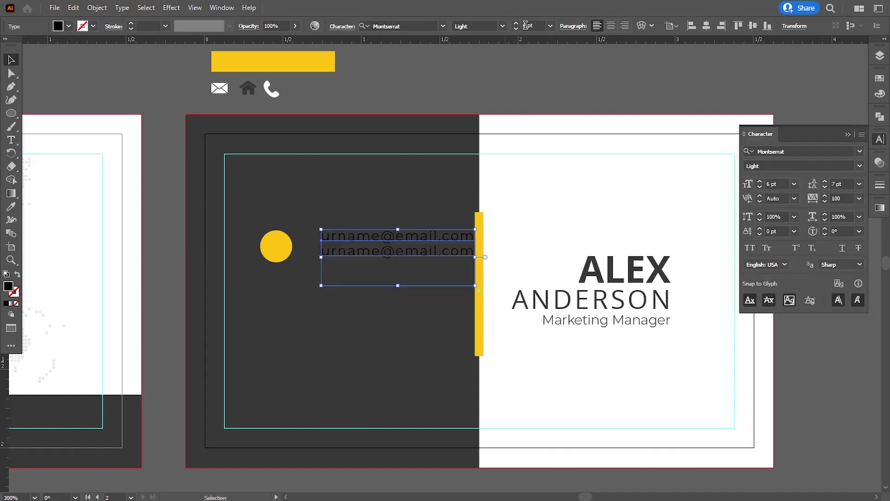
double_click(527, 25)
type("5")
key("Return")
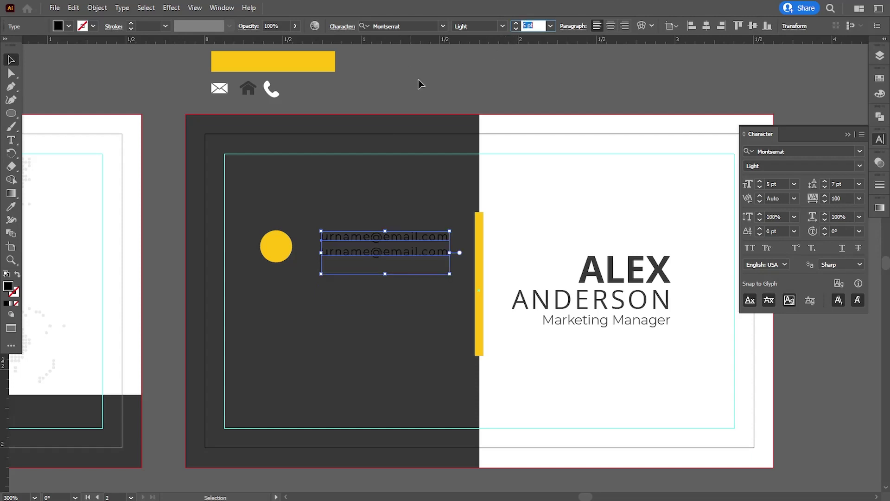
left_click(502, 26)
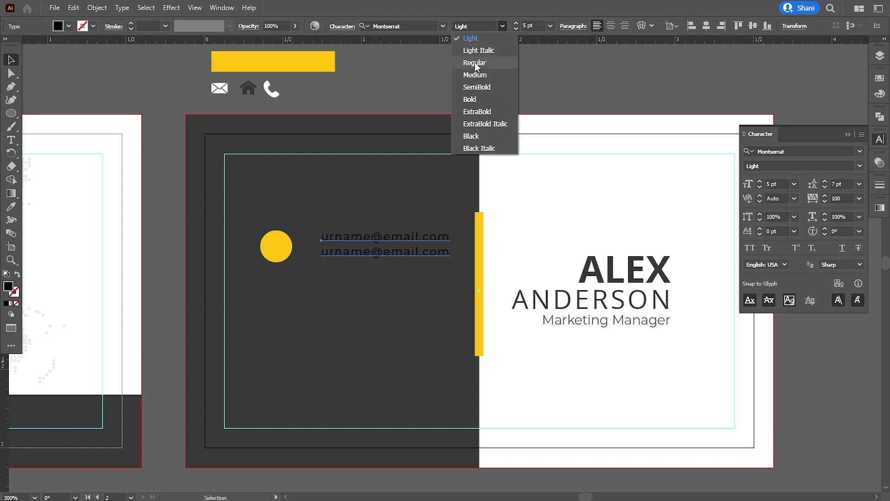
left_click(475, 63)
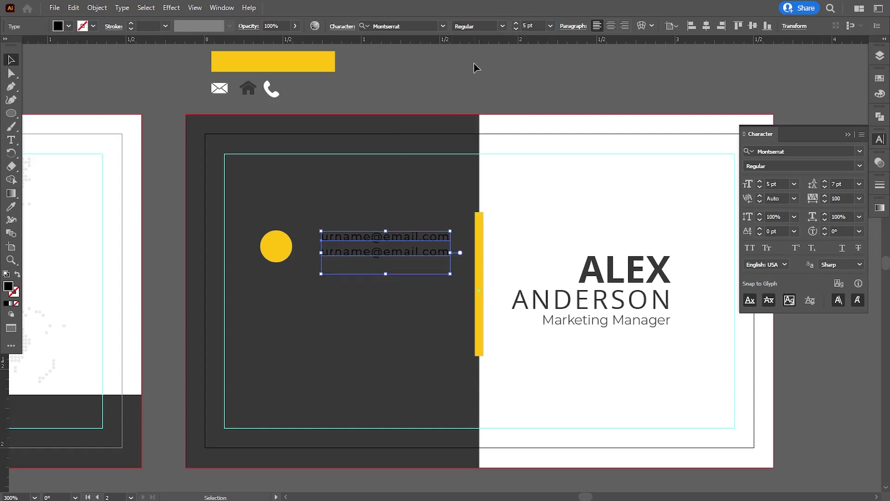
left_click(64, 89)
left_click_drag(369, 253, 348, 258)
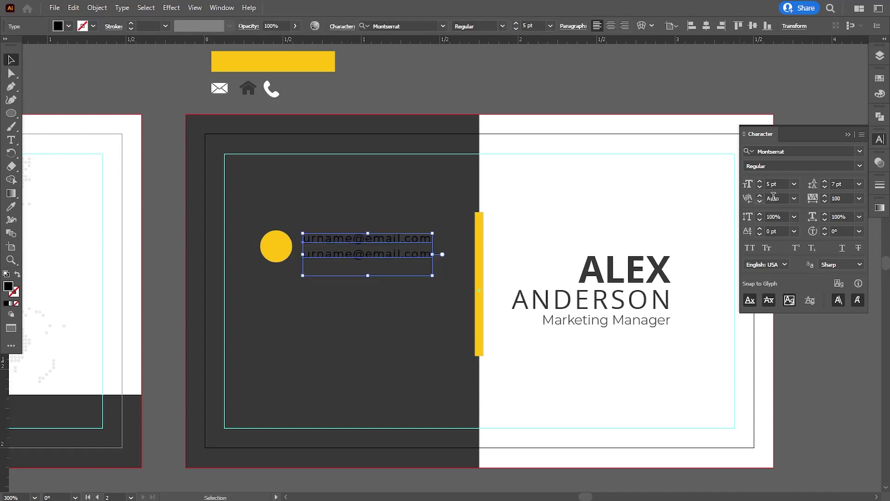
- Adjust the e-mail lines' leading to 6 pt and open the fill colour picker
left_click(825, 189)
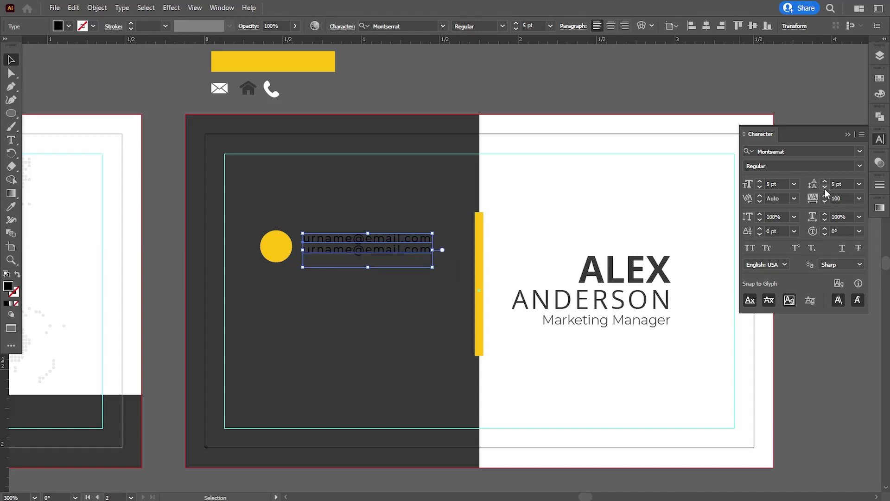
left_click(824, 182)
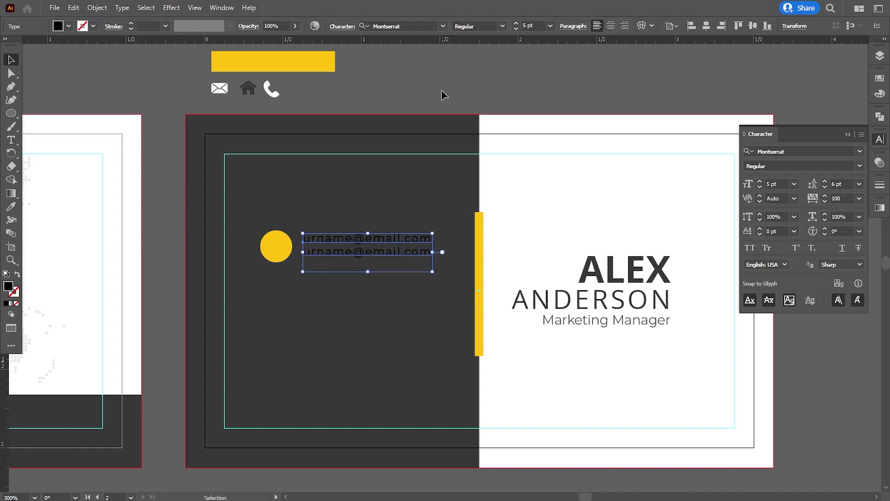
left_click(442, 91)
left_click(357, 245)
double_click(9, 286)
- Make the e-mail text white FFFFFF and bring the envelope icon in front of the circle
type("FFFFFF")
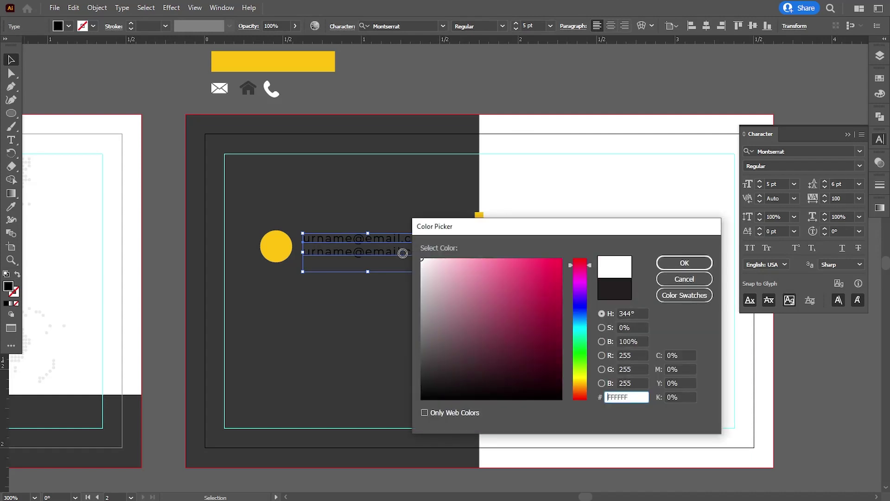
left_click(685, 263)
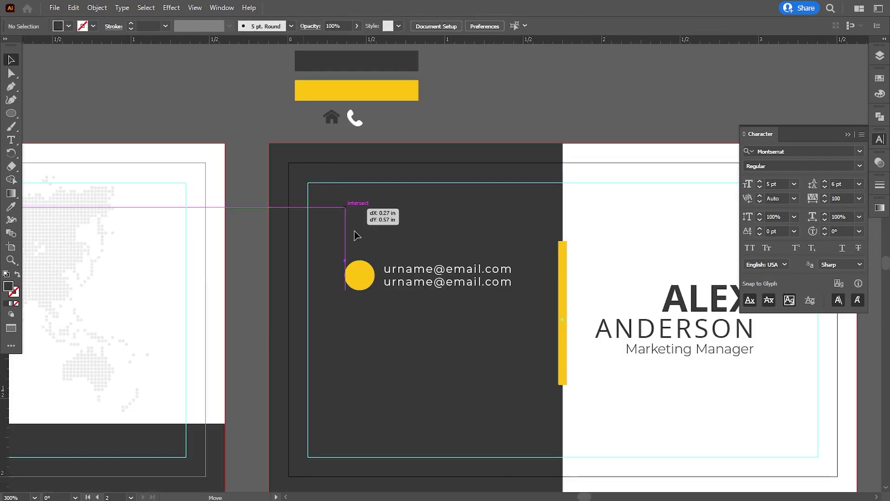
left_click_drag(303, 117, 361, 278)
right_click(360, 279)
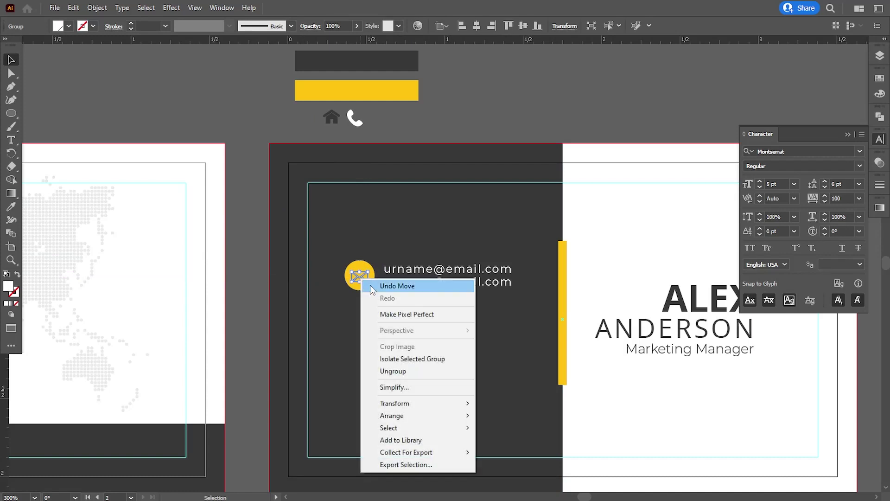
left_click(487, 413)
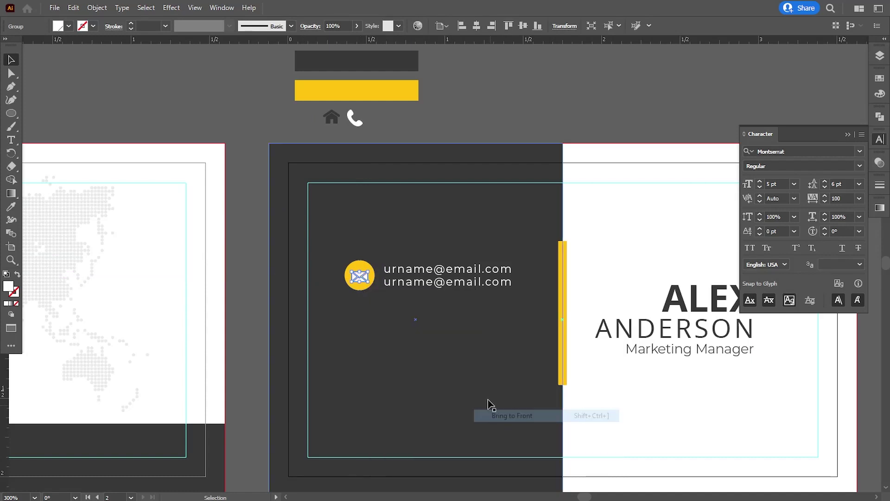
left_click(431, 135)
- Centre the envelope in the yellow circle, then duplicate the icon-and-email row below
key("ctrl+equal")
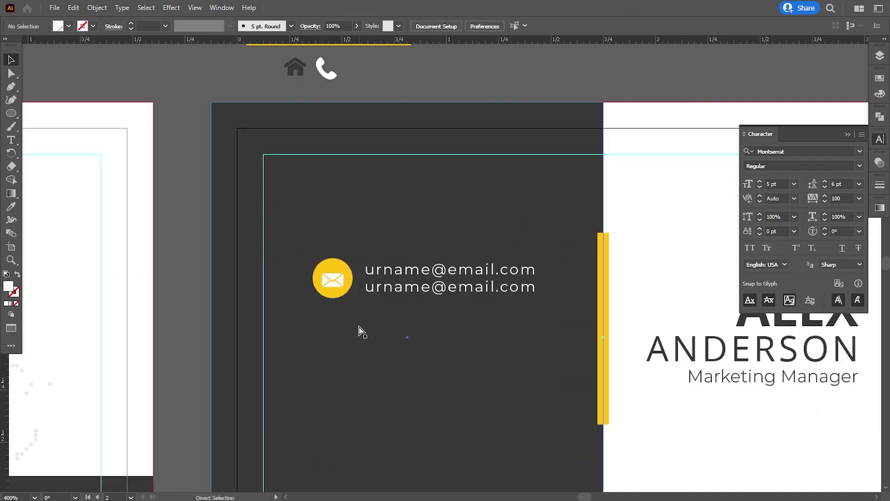
key("ctrl+equal")
key("ctrl+equal")
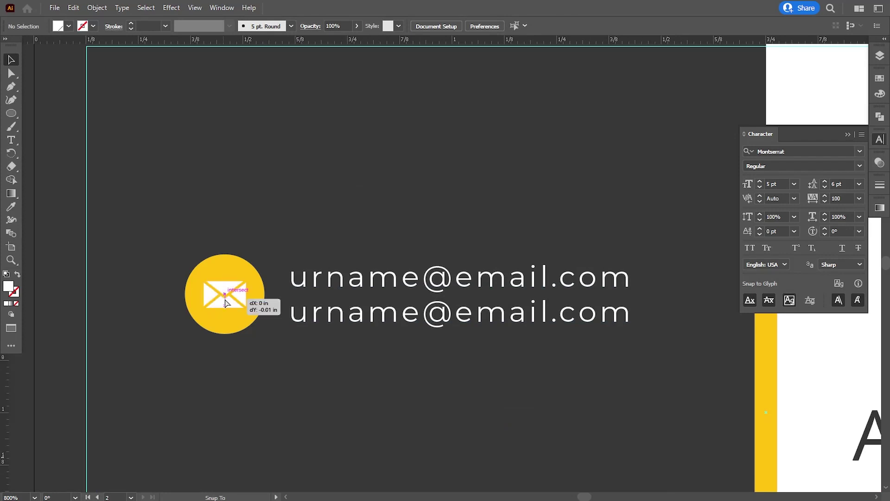
left_click(258, 368)
mouse_move(291, 390)
left_mouse_down()
mouse_move(320, 295)
mouse_move(324, 213)
left_mouse_up()
key("ctrl+minus")
key("ctrl+minus")
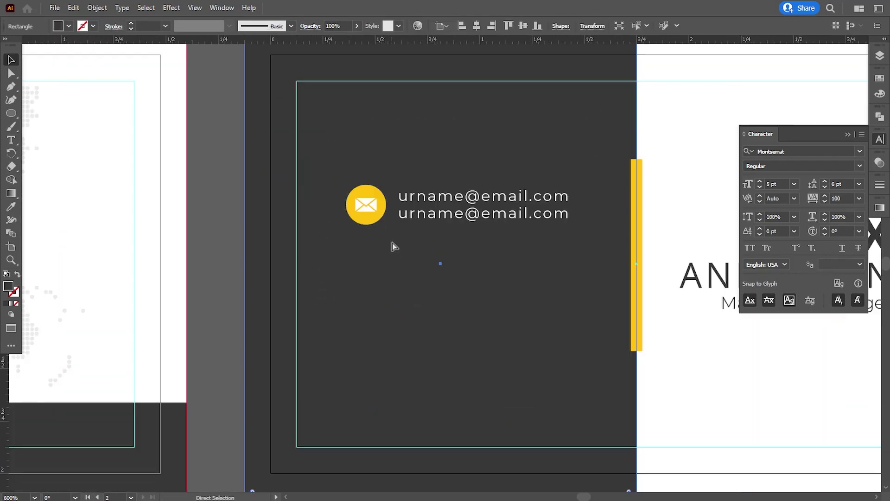
key("ctrl+minus")
left_click(376, 227)
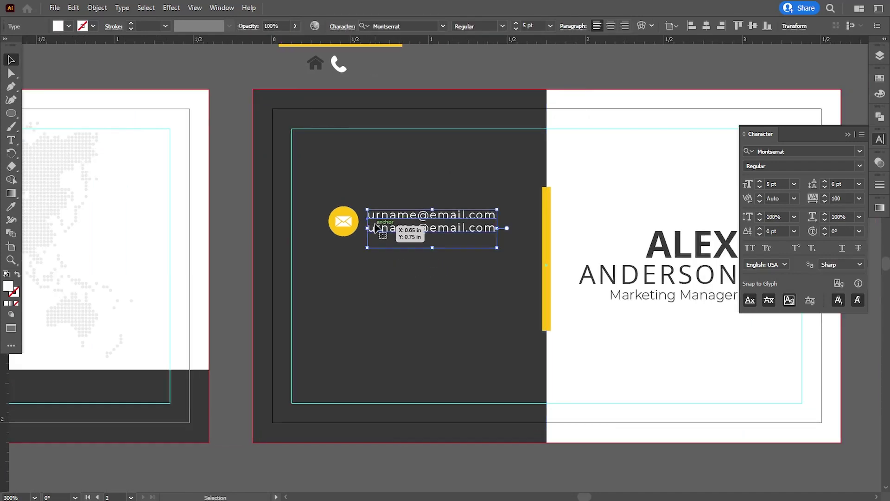
left_click(346, 237, "shift")
mouse_move(380, 240)
left_mouse_down()
mouse_move(378, 280)
mouse_move(349, 318)
left_mouse_up()
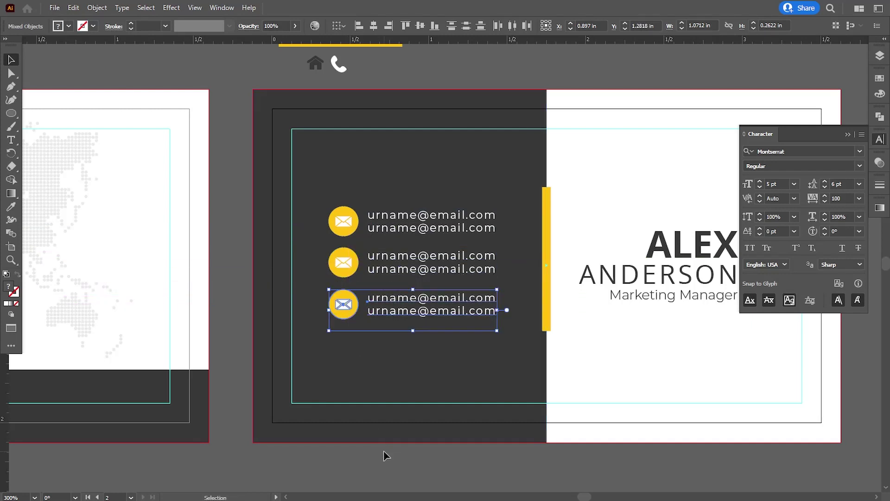
- Replace the middle row's text with a left-aligned placeholder street address
key("t")
left_click_drag(360, 259, 510, 280)
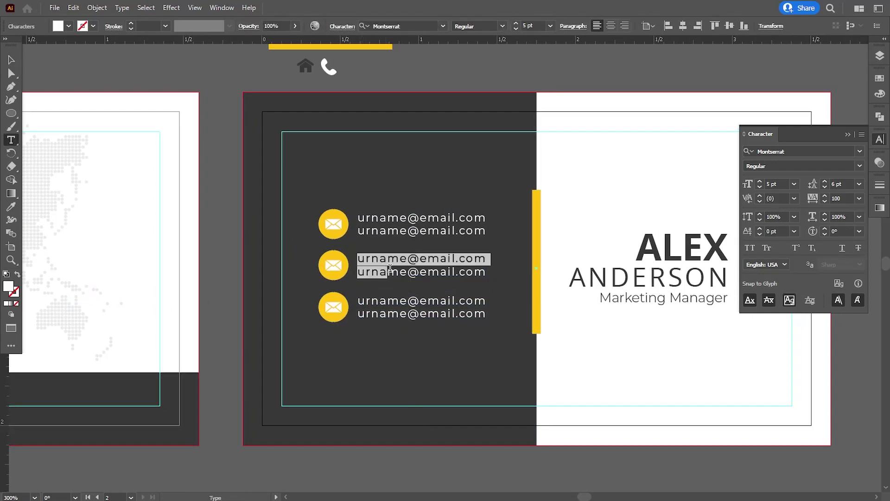
type("Stree")
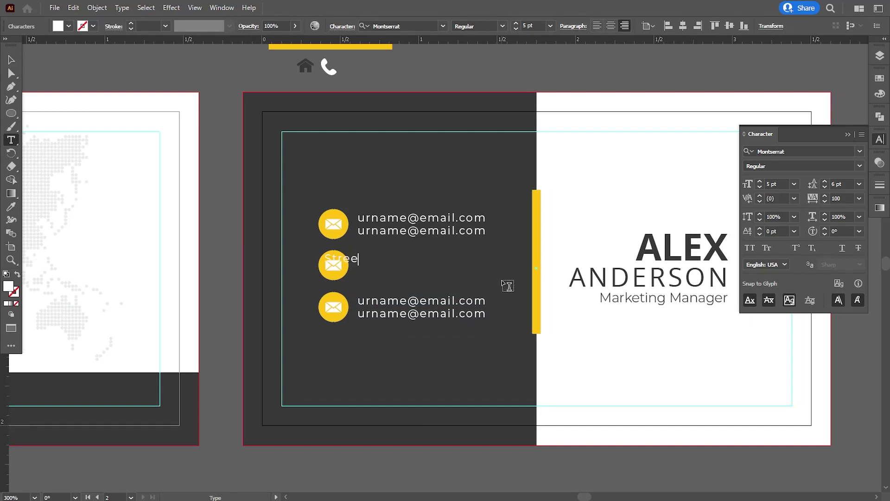
type("t Address ")
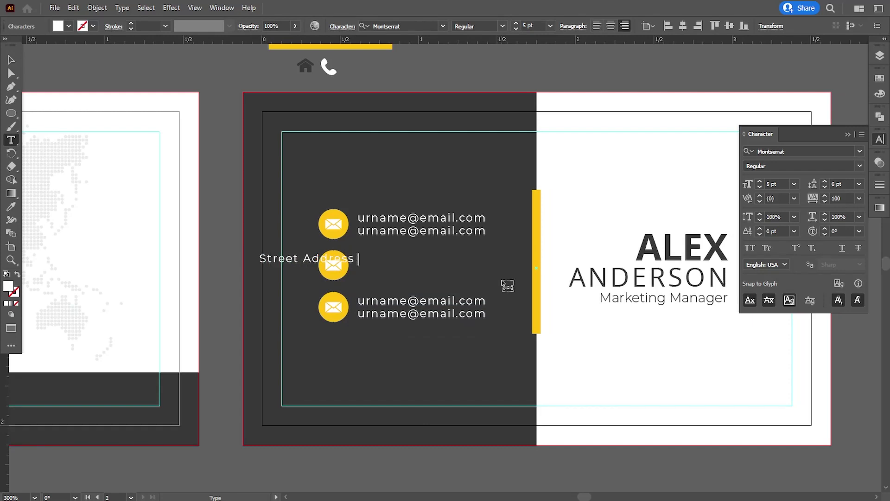
type("Here Singapo")
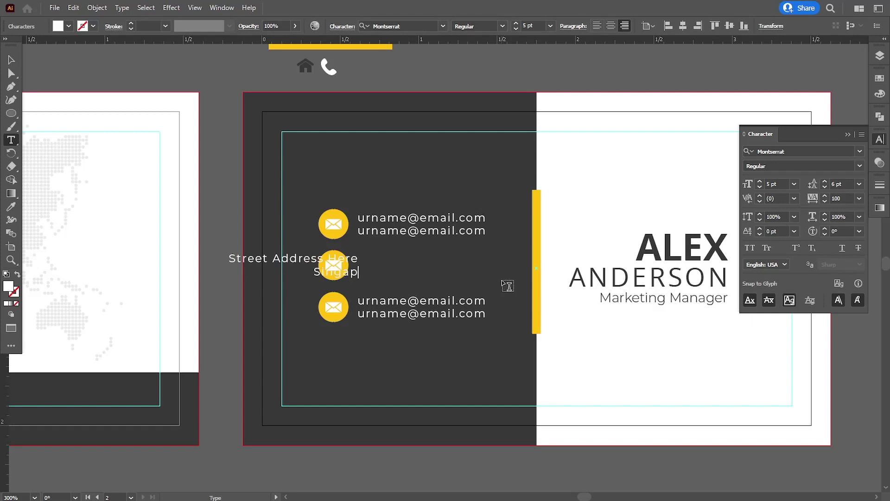
type("re, 22")
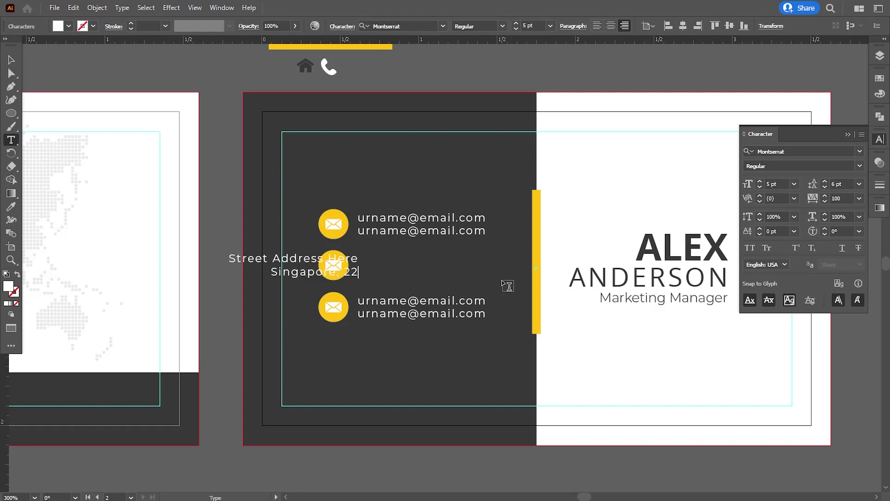
type("22")
key("ctrl+a")
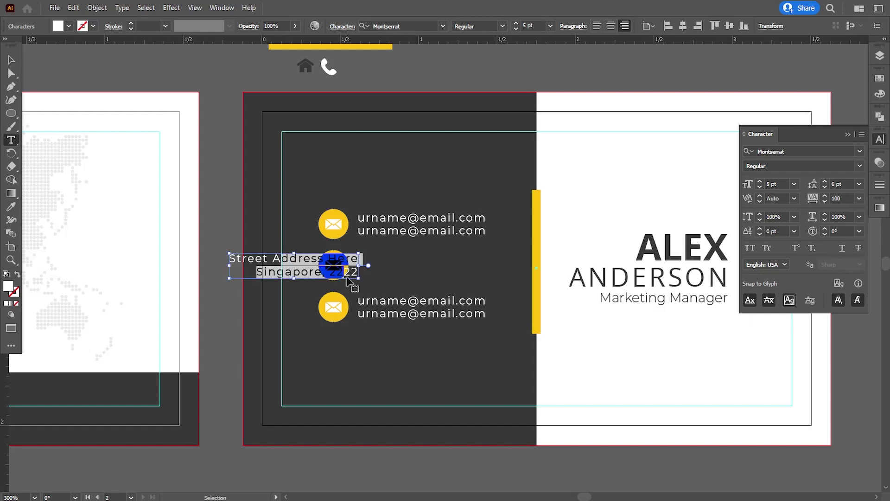
left_click(597, 26)
left_click(11, 60)
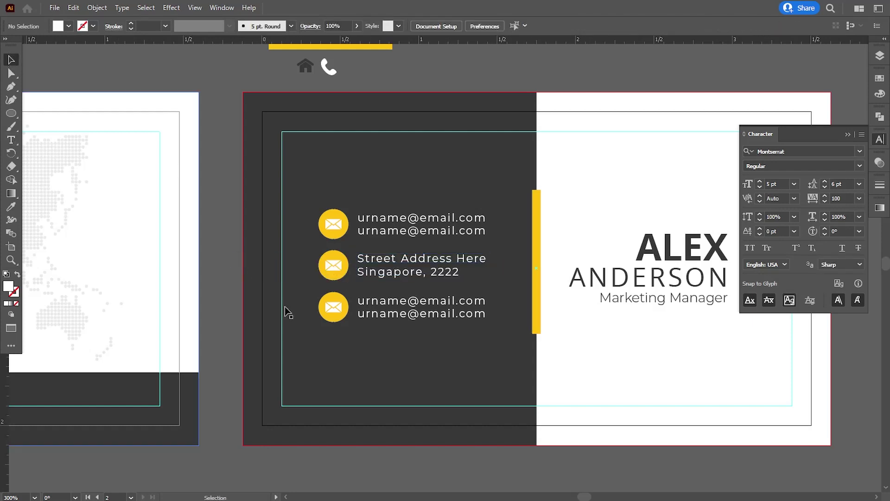
left_click(417, 307)
- Start retyping the bottom row's text as phone numbers
key("t")
left_click_drag(358, 302, 497, 319)
type("+000 12345 678")
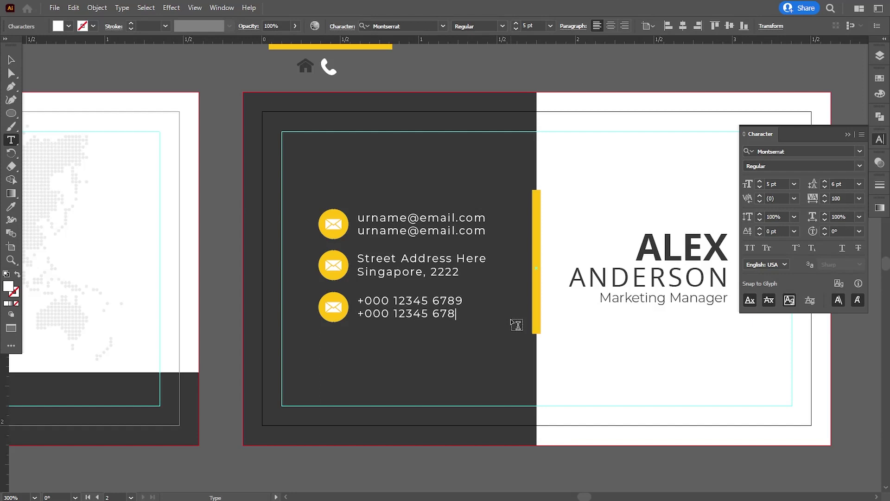
- Finish entering the phone number text and deselect everything
type("9")
left_click(11, 60)
left_click(103, 66)
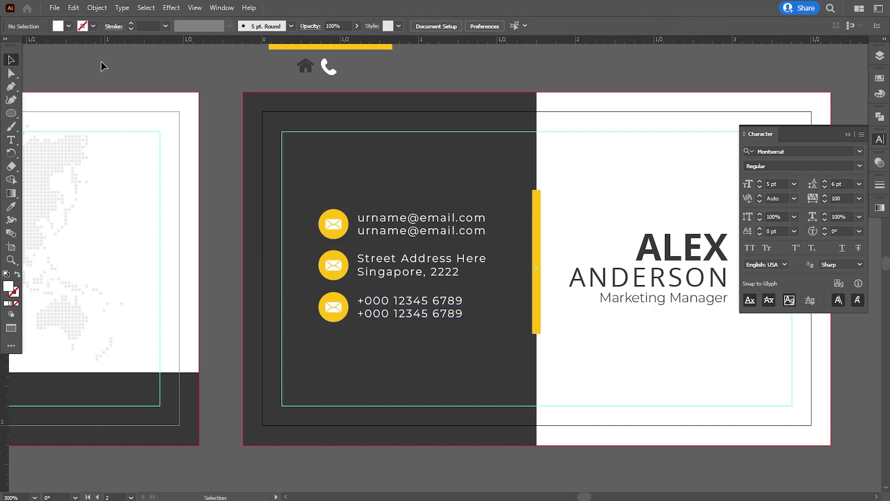
- Narrow the yellow divider bar to a thin 0.04 in strip on the seam
scroll(483, 418, "down", 3)
scroll(483, 418, "up", 1)
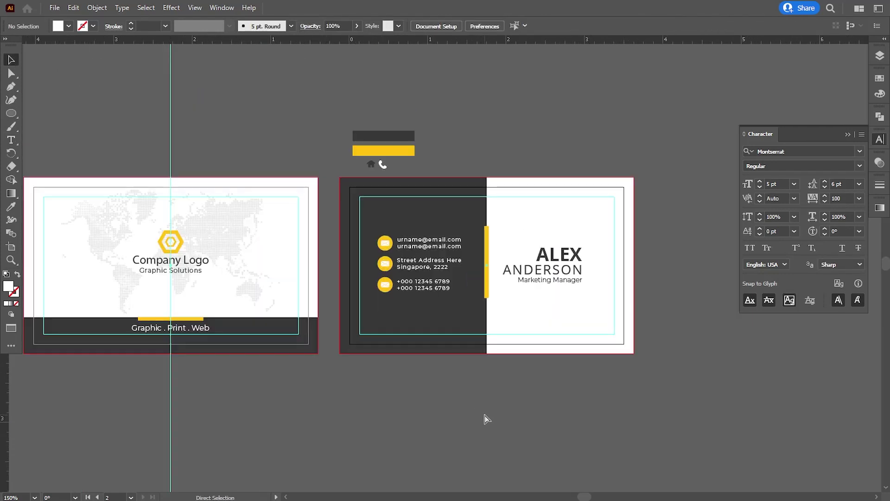
scroll(486, 418, "up", 1)
scroll(485, 419, "up", 2)
scroll(483, 368, "up", 1)
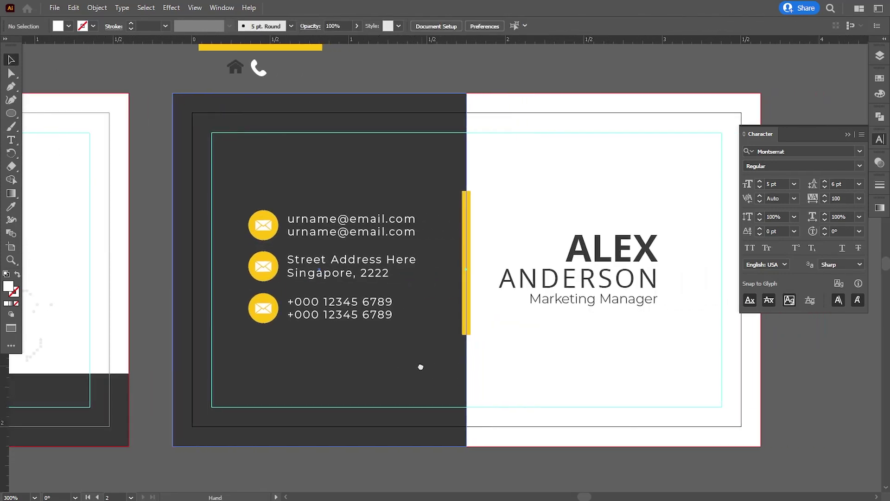
scroll(482, 339, "up", 1)
scroll(532, 314, "up", 2)
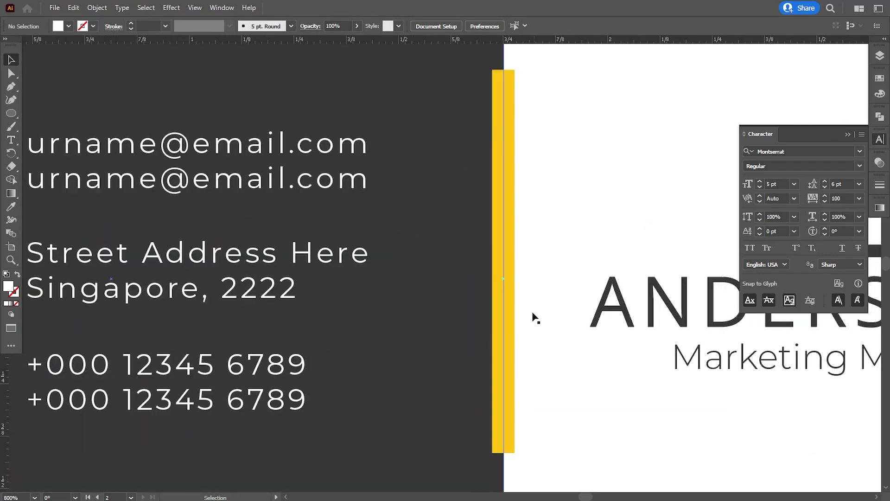
left_click(511, 295)
left_click_drag(516, 264, 512, 263)
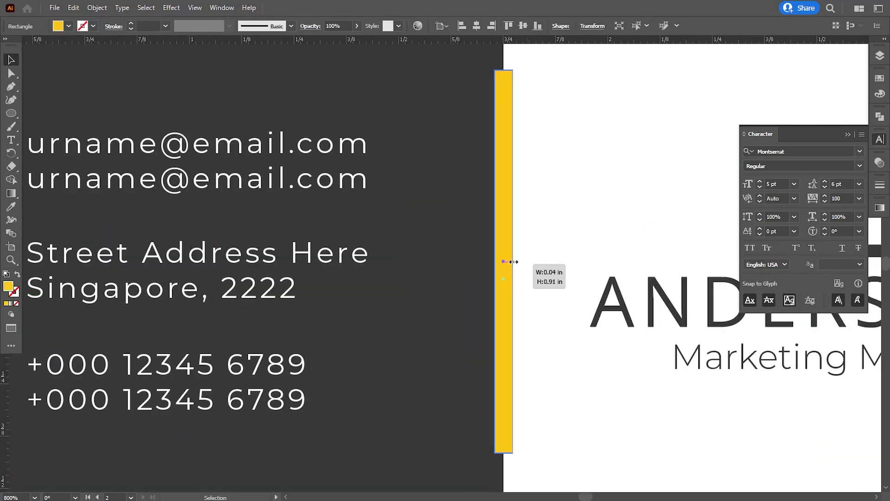
left_click(550, 338)
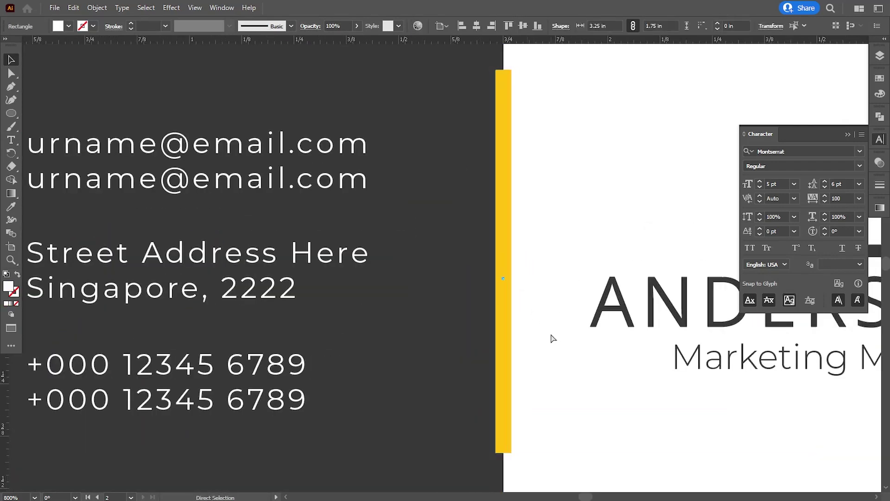
- Select the phone row's text and icon, then shift the view to the icons above the card
scroll(520, 378, "down", 3)
scroll(457, 414, "up", 1)
left_click_drag(279, 338, 232, 314)
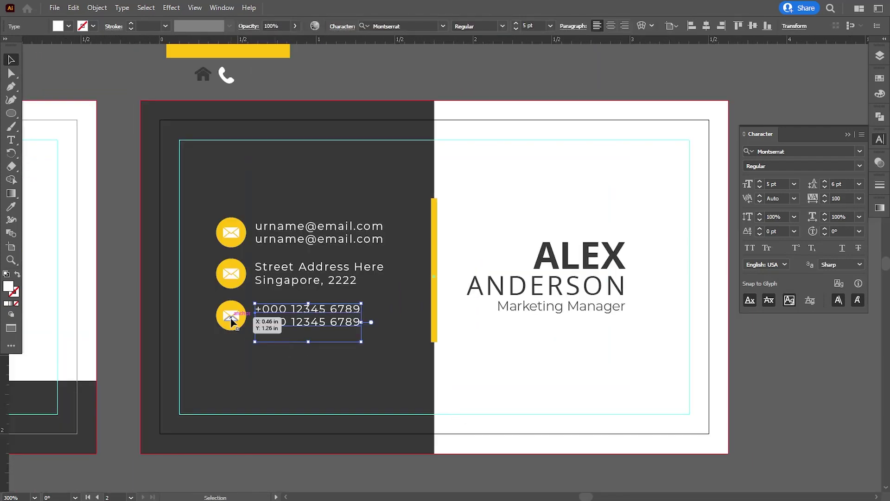
left_click_drag(158, 147, 161, 178)
left_click(181, 263)
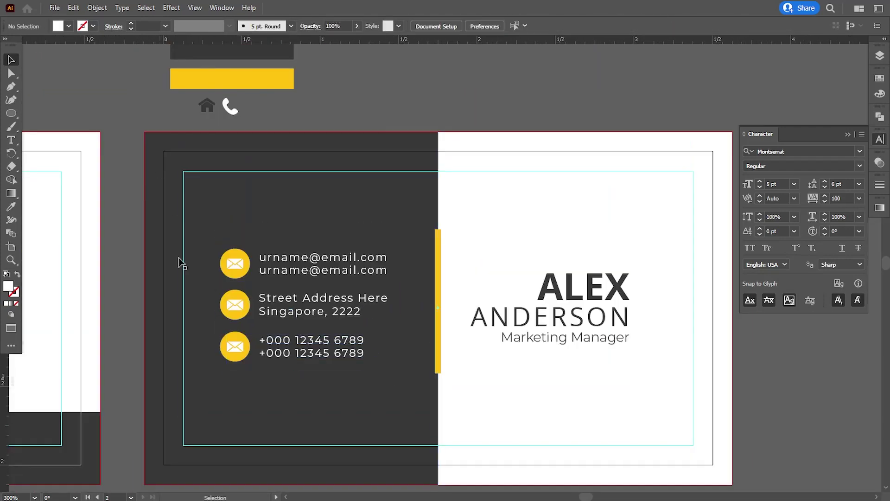
- Delete the extra envelope icons from the address and phone circles
left_click(235, 348)
key("Delete")
left_click(234, 303)
key("Delete")
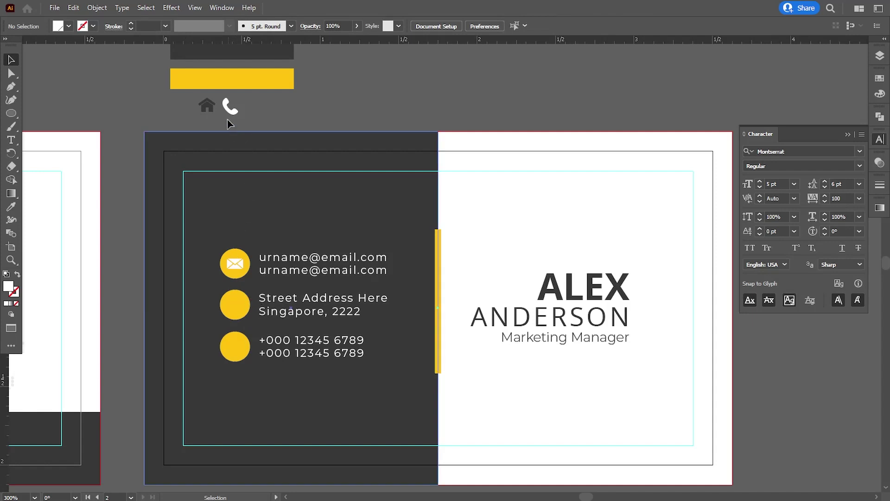
- Move the house icon onto the address circle and bring it to the front
left_click_drag(211, 111, 238, 313)
right_click(235, 325)
left_click(405, 261)
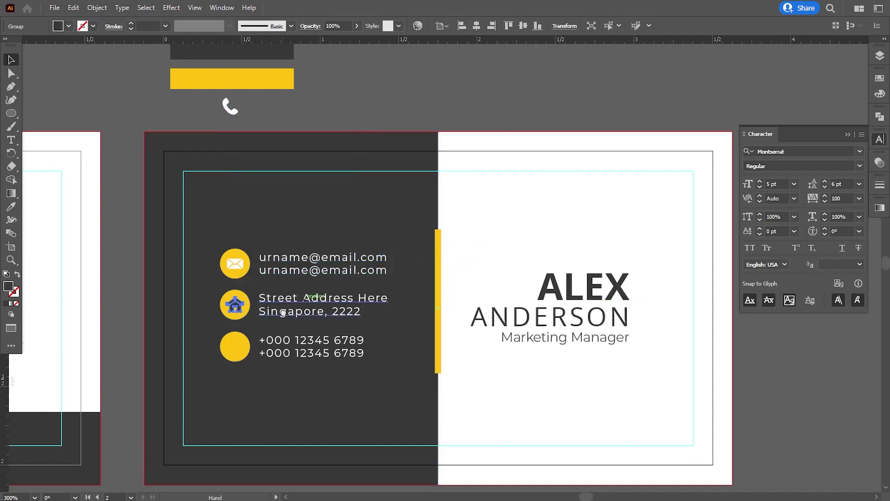
left_click(252, 354)
- Place the phone icon in front of the third yellow circle, aligned with the house icon
scroll(252, 354, "up", 5)
left_click_drag(214, 342, 335, 318)
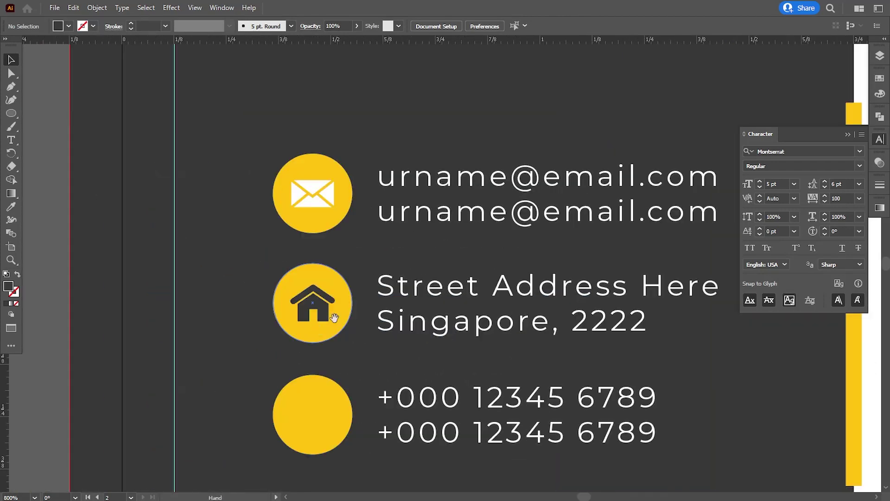
scroll(314, 323, "up", 3)
scroll(258, 333, "up", 2)
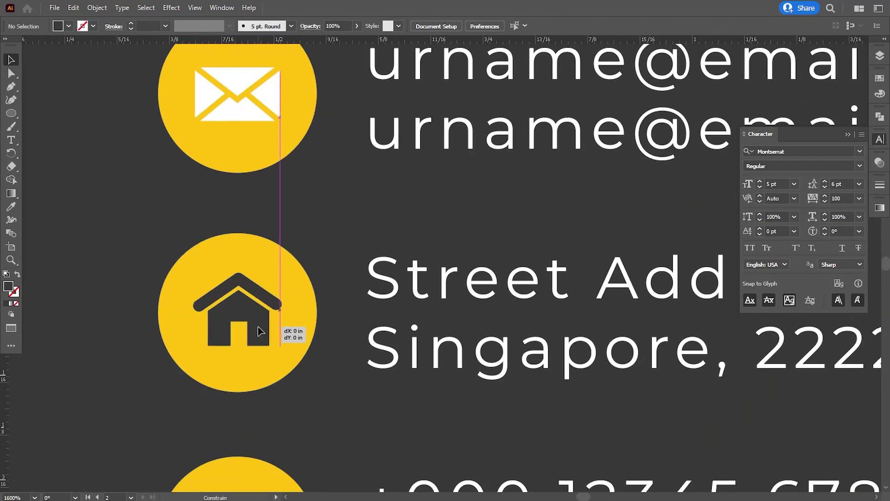
scroll(301, 343, "down", 3)
scroll(342, 318, "down", 5)
left_click(354, 185)
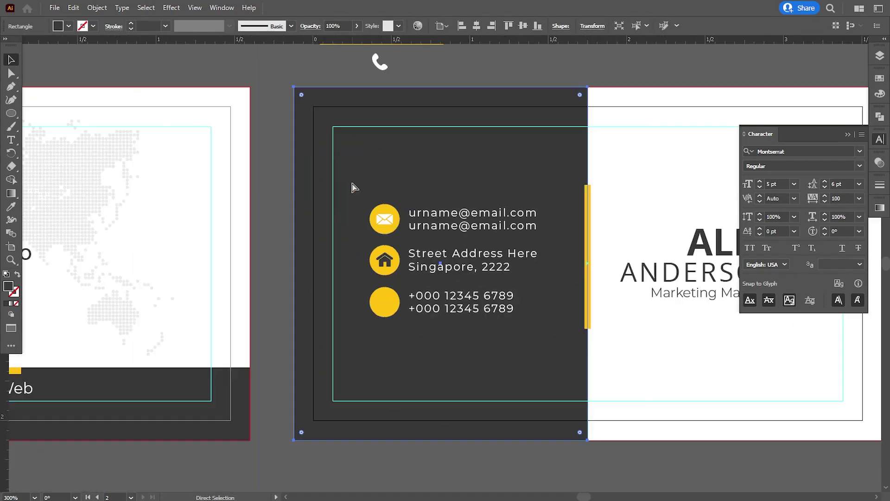
left_click_drag(379, 69, 384, 306)
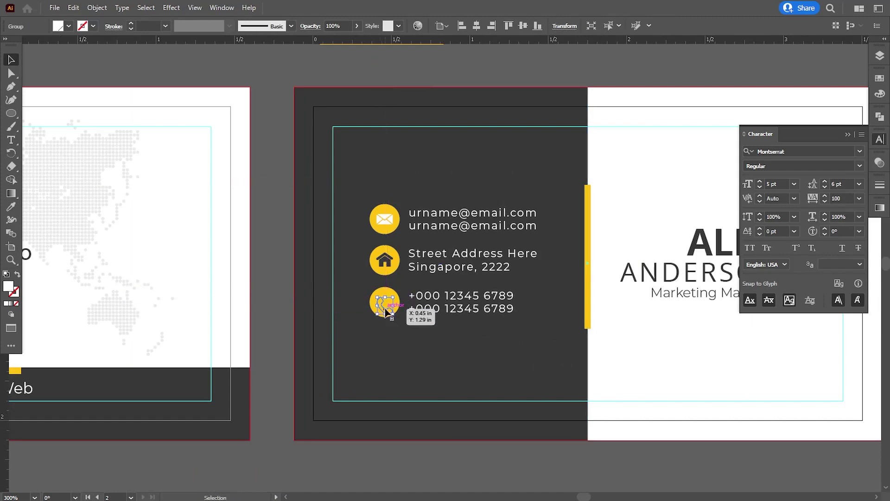
right_click(385, 306)
left_click(533, 251)
scroll(427, 344, "up", 4)
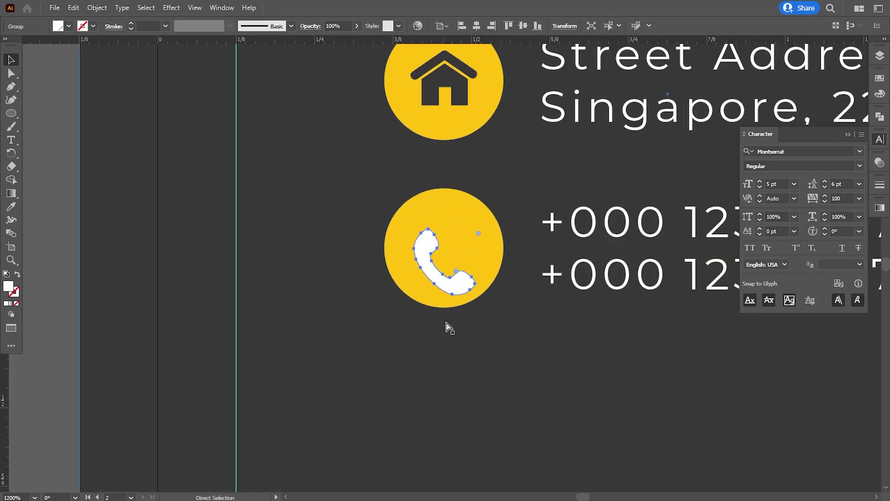
left_click_drag(458, 284, 458, 277)
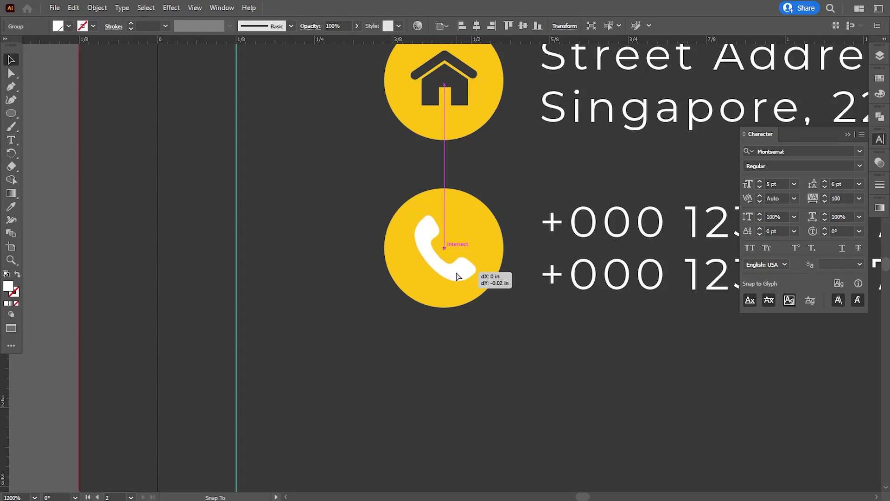
left_click(465, 356)
scroll(466, 358, "down", 3)
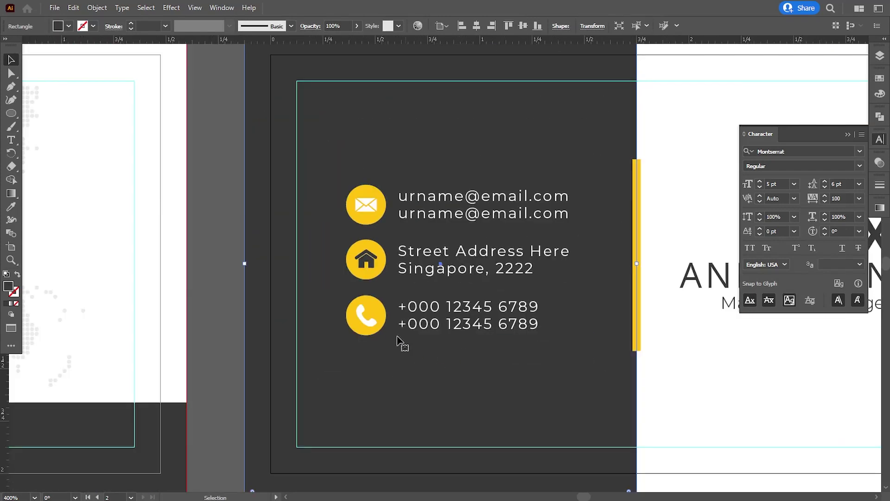
left_click(393, 306)
- Swap fill and stroke on the email and phone circles and set the stroke to 0.5 pt
left_click(406, 204, "shift")
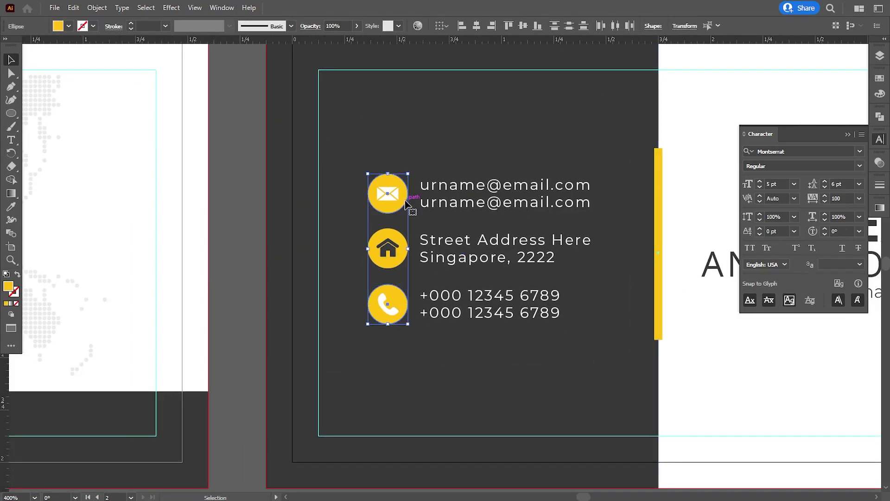
left_click(17, 274)
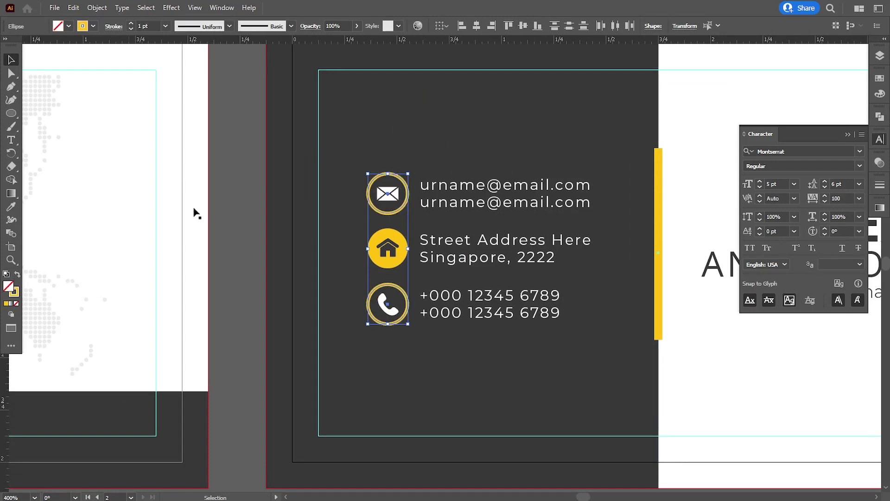
double_click(142, 26)
type("0.5")
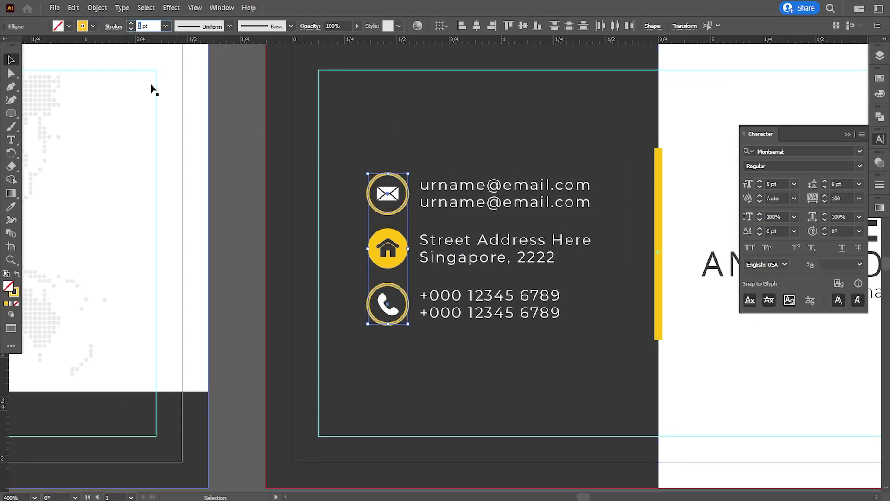
key("Return")
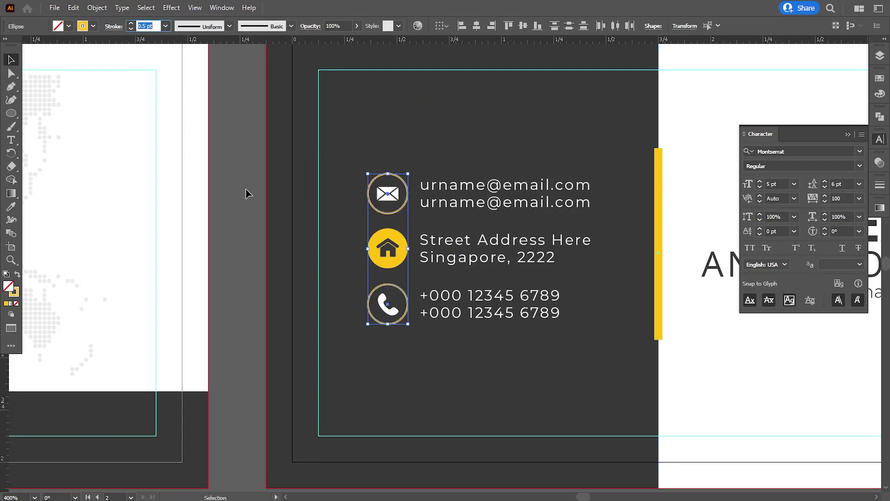
left_click(251, 195)
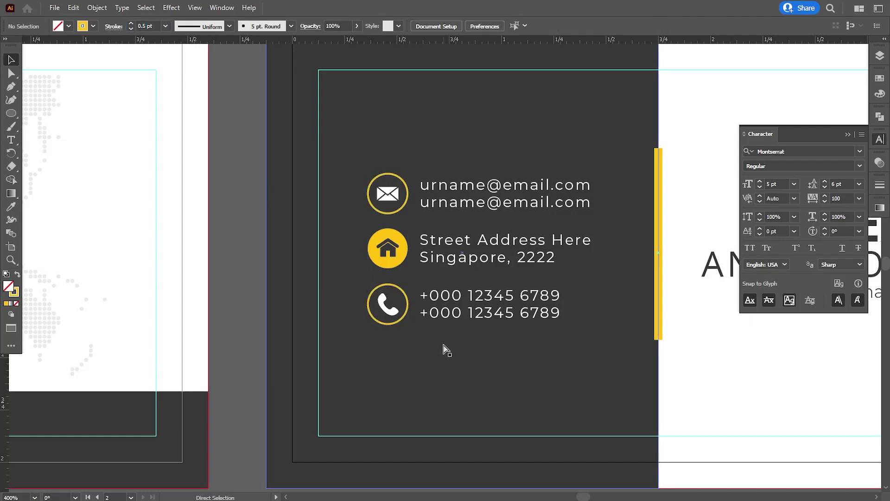
- Reframe the view on the back of the card and pick the Rectangle tool
key("ctrl+minus")
key("ctrl+minus")
key("ctrl+minus")
key("ctrl+minus")
key("ctrl+plus")
left_click_drag(492, 379, 410, 388)
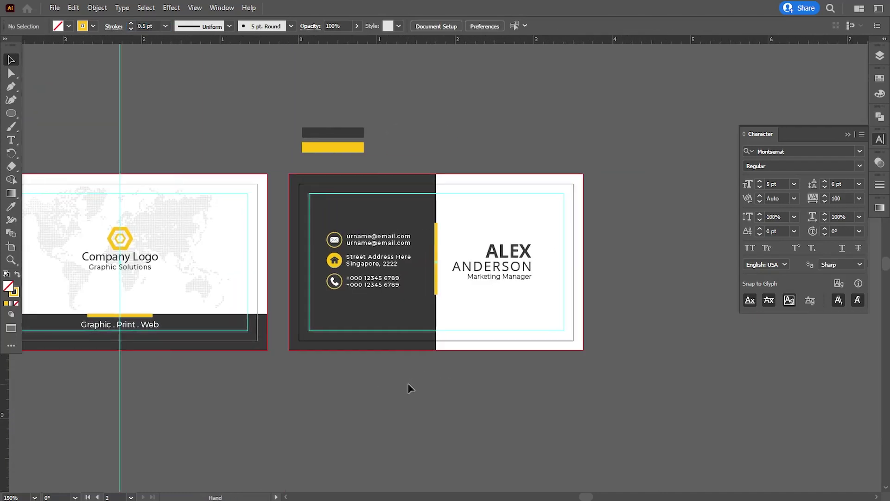
key("ctrl+plus")
key("ctrl+plus")
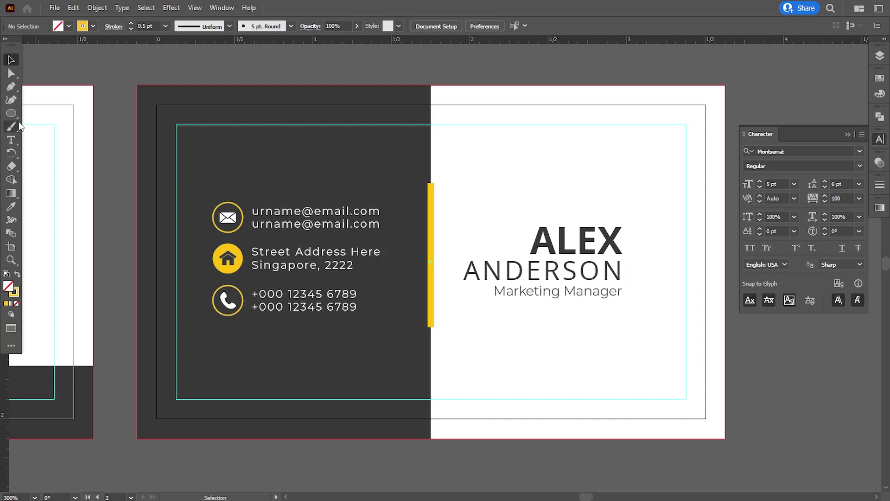
left_click(15, 113)
left_click_drag(16, 113, 47, 114)
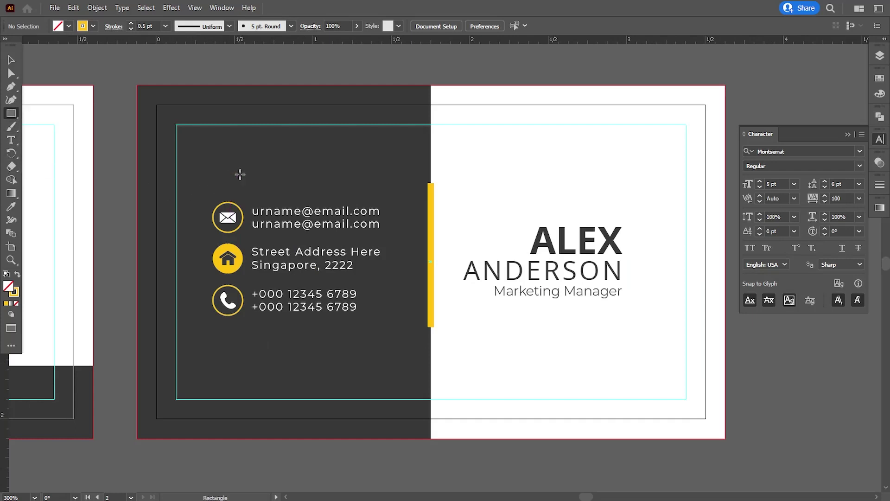
- Draw a rectangle frame spanning the contact details and name, and add a horizontal guide at mid-card
left_click_drag(226, 161, 608, 354)
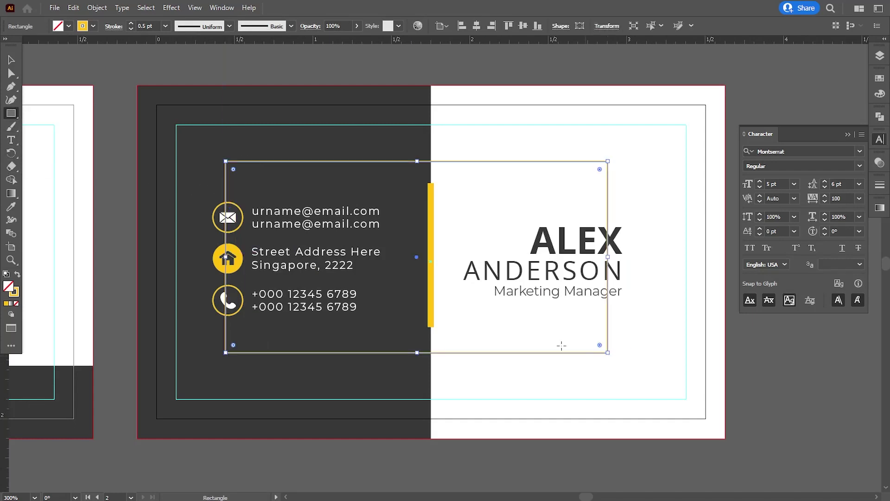
key("v")
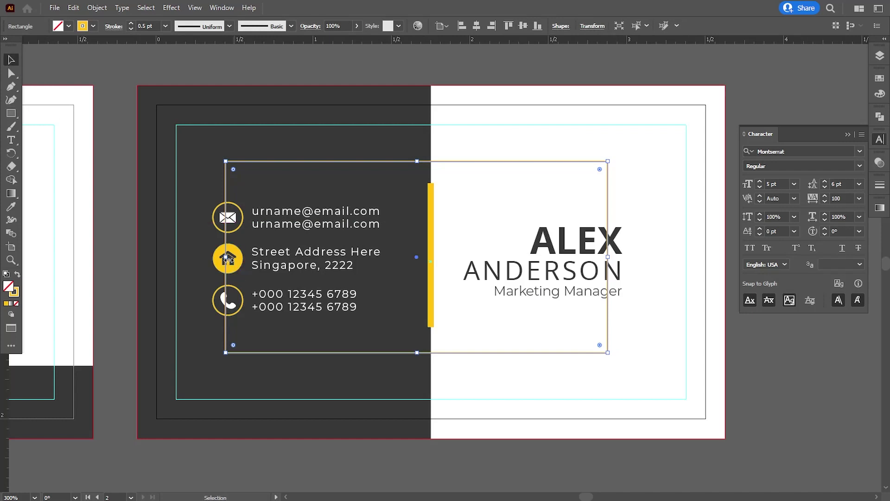
left_click_drag(226, 257, 228, 256)
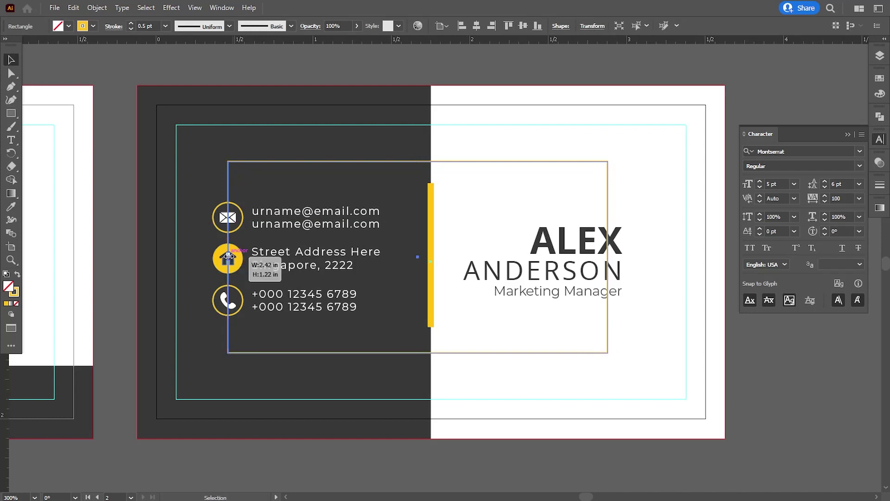
left_click_drag(608, 256, 612, 257)
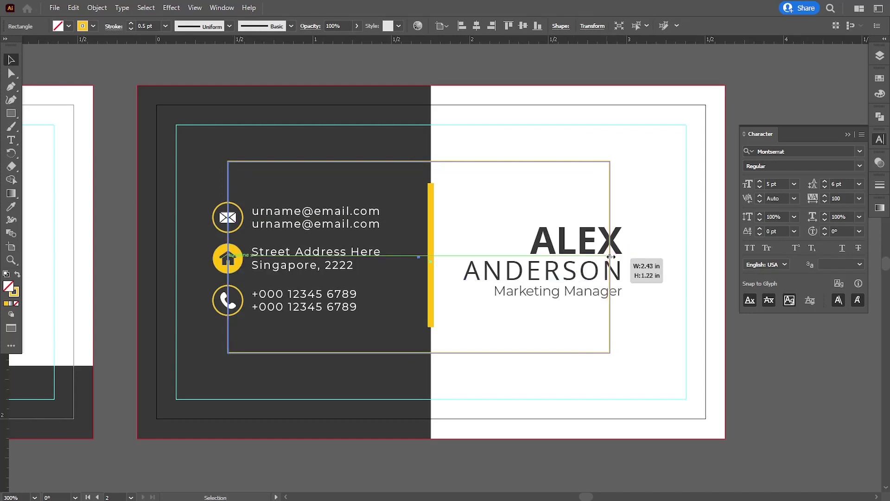
left_click(313, 125)
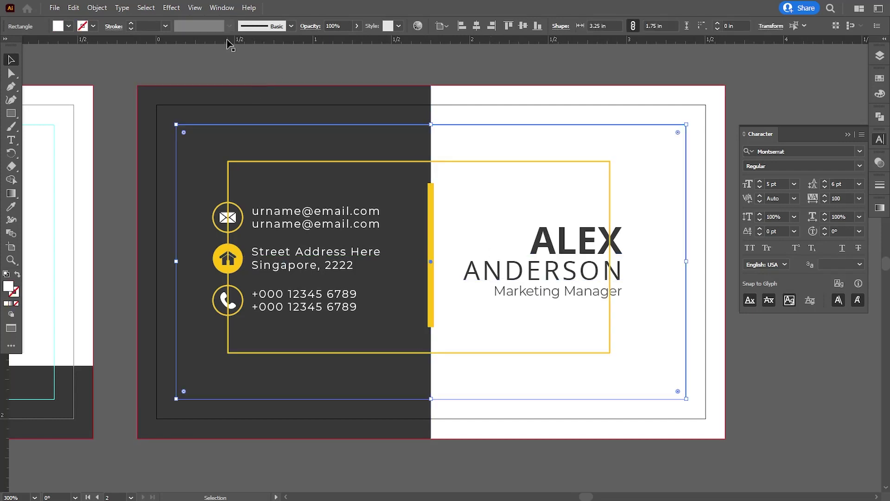
left_click_drag(227, 45, 237, 261)
left_click(262, 300)
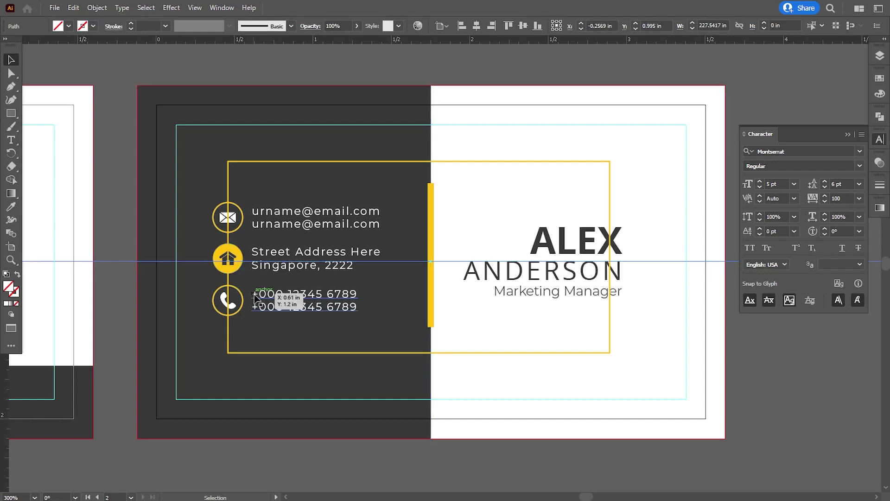
- Group the phone, address and email icons with their text and nudge the group up
left_click_drag(263, 301, 263, 301)
left_click(228, 300, "shift")
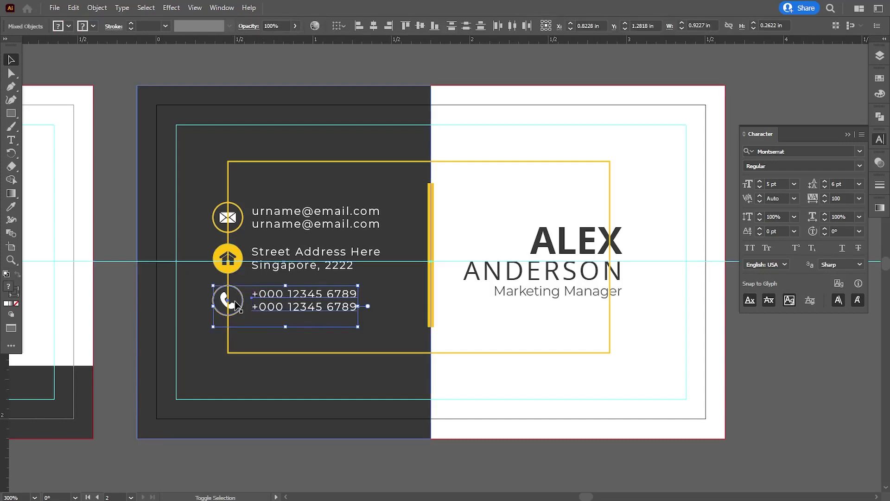
left_click(235, 263, "shift")
left_click(265, 253, "shift")
left_click(227, 218, "shift")
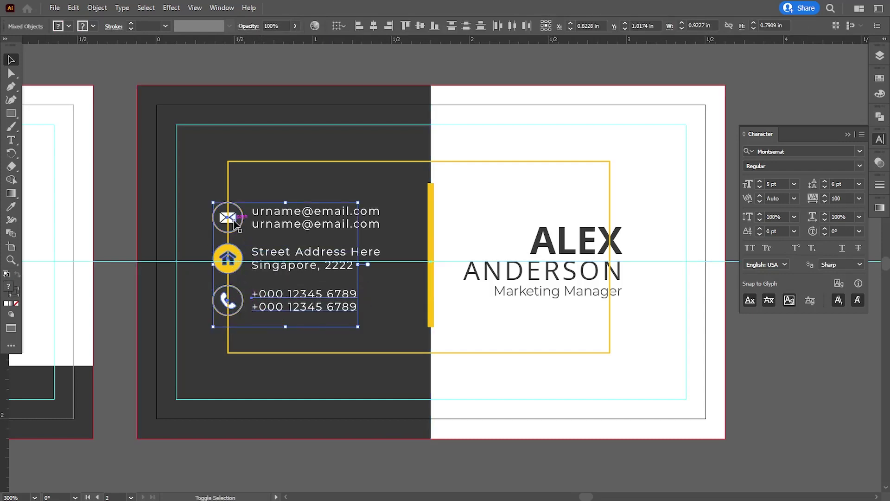
left_click(265, 225, "shift")
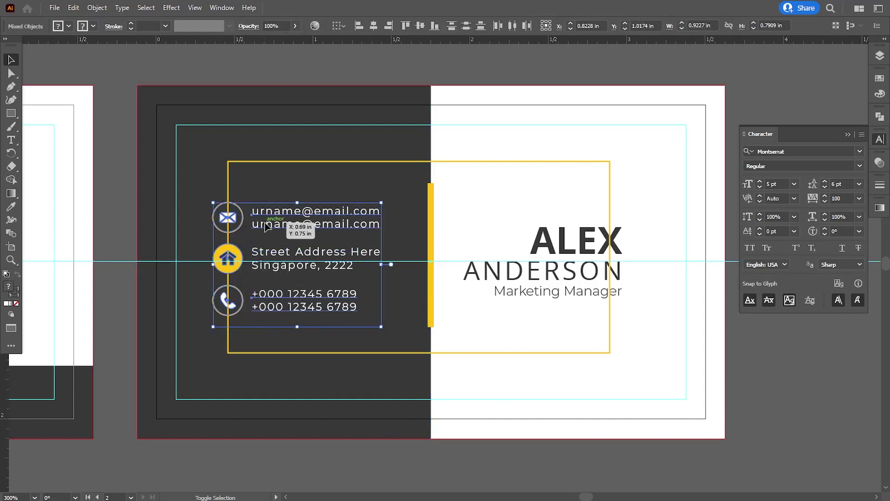
left_click(97, 8)
left_click(117, 60)
key("Up")
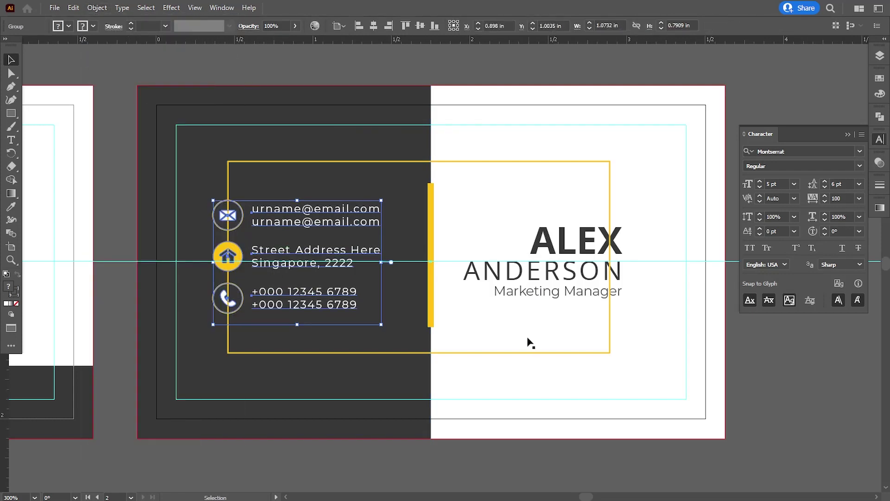
- Check the divider and name block, then nudge the yellow frame down slightly
left_click(431, 293)
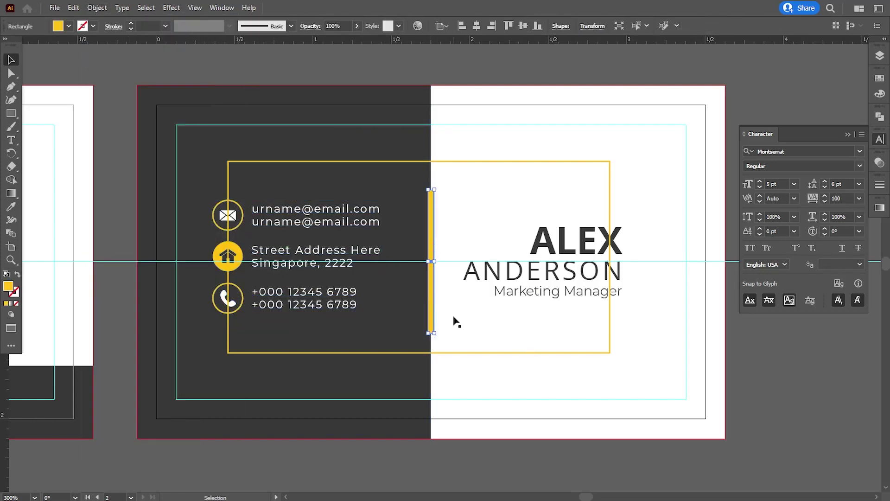
left_click(487, 276)
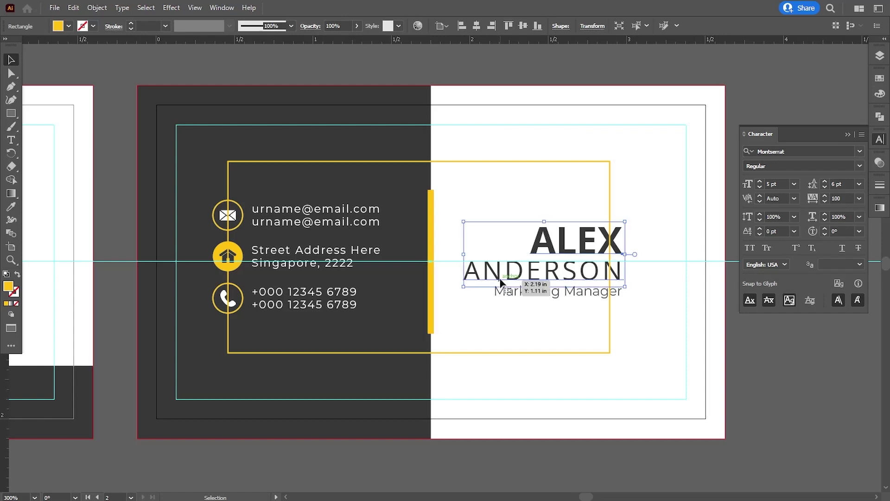
left_click(572, 293, "shift")
left_click(742, 343)
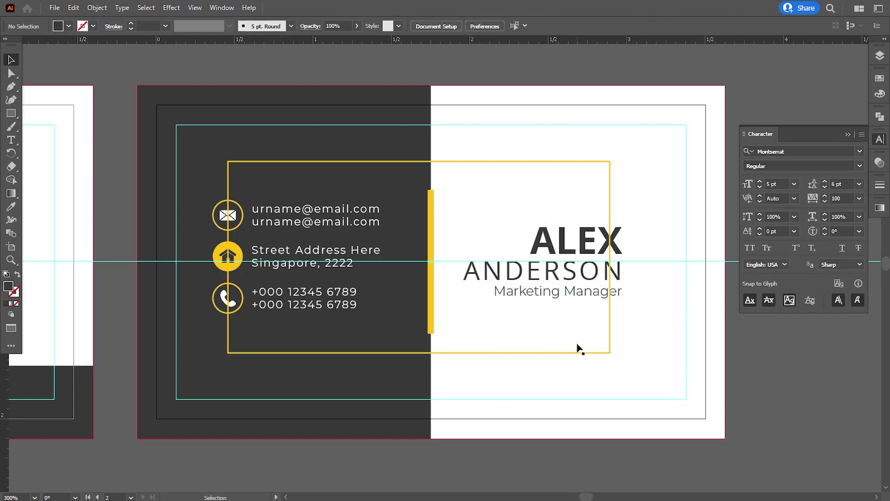
left_click(579, 354)
key("Down")
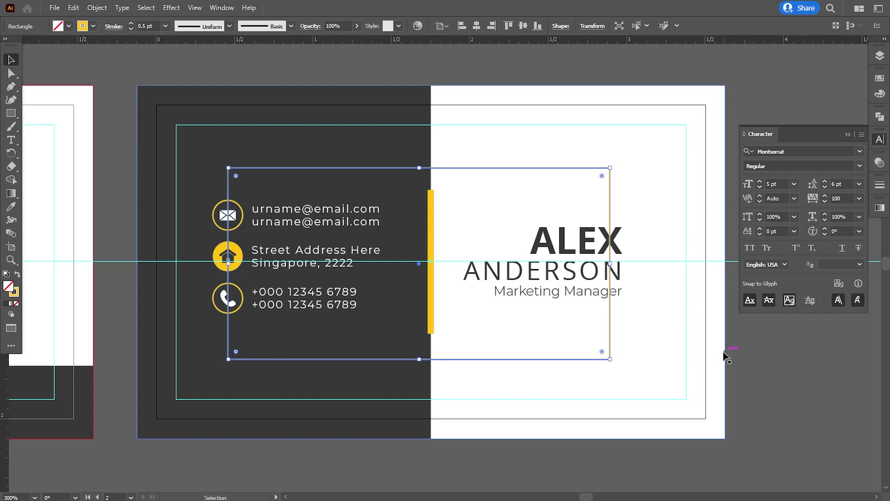
- Shrink the frame's height evenly and add horizontal guides above and below the contacts
left_click(751, 369)
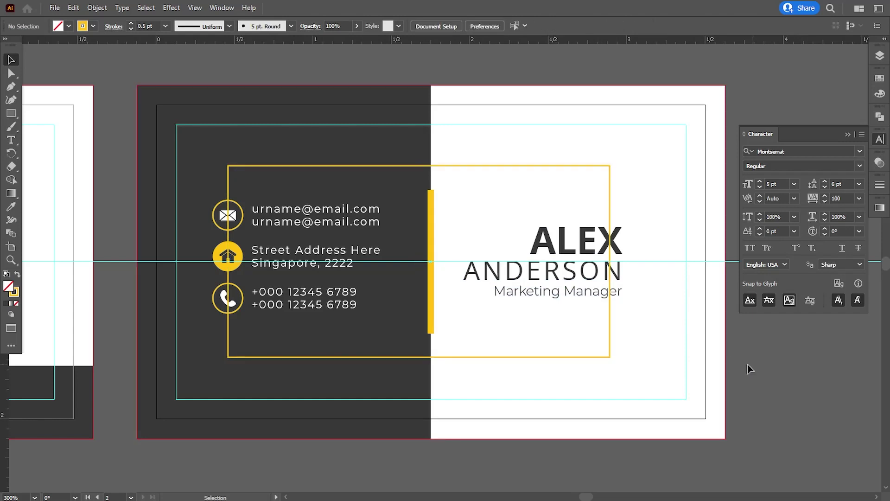
left_click(445, 357)
left_click_drag(418, 358, 416, 357)
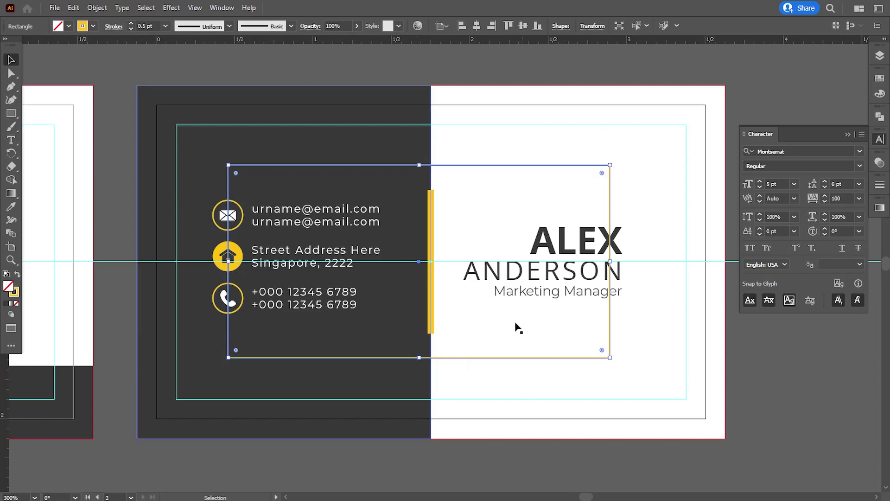
left_click_drag(246, 39, 244, 192)
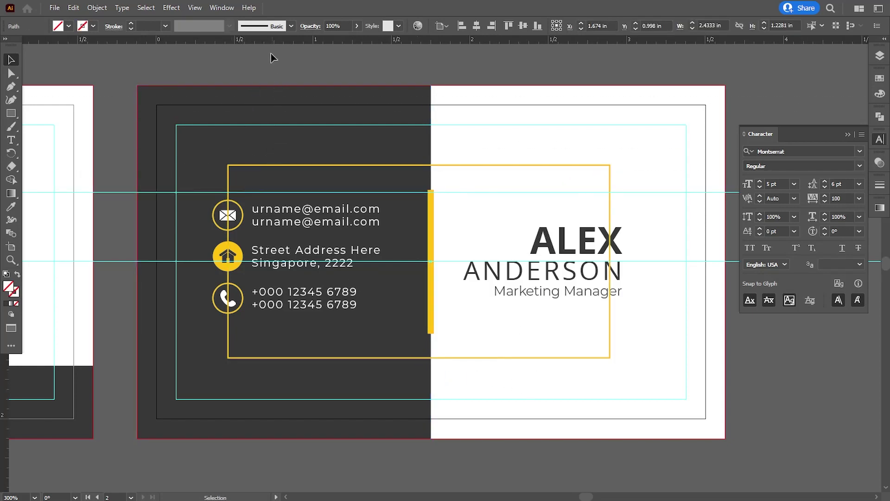
mouse_move(268, 40)
left_mouse_down()
mouse_move(242, 323)
mouse_move(234, 322)
left_mouse_up()
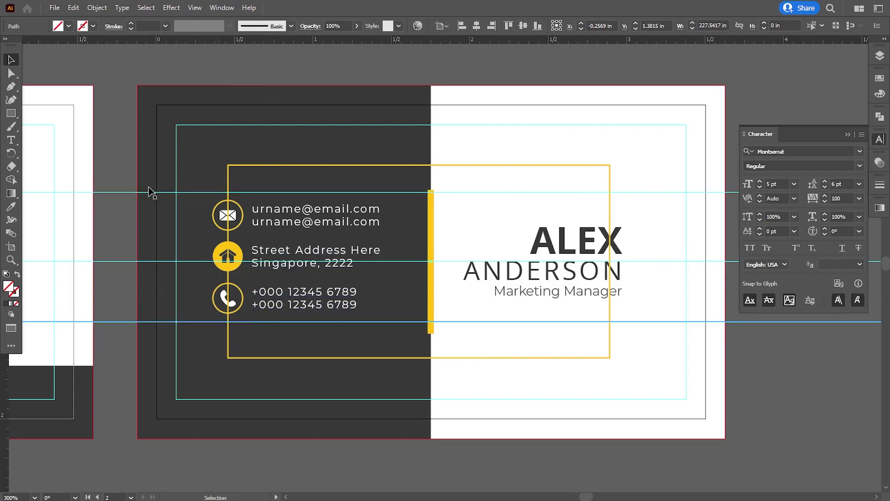
- Add anchor points on the frame's left and right edges at the guide intersections
left_click(11, 100)
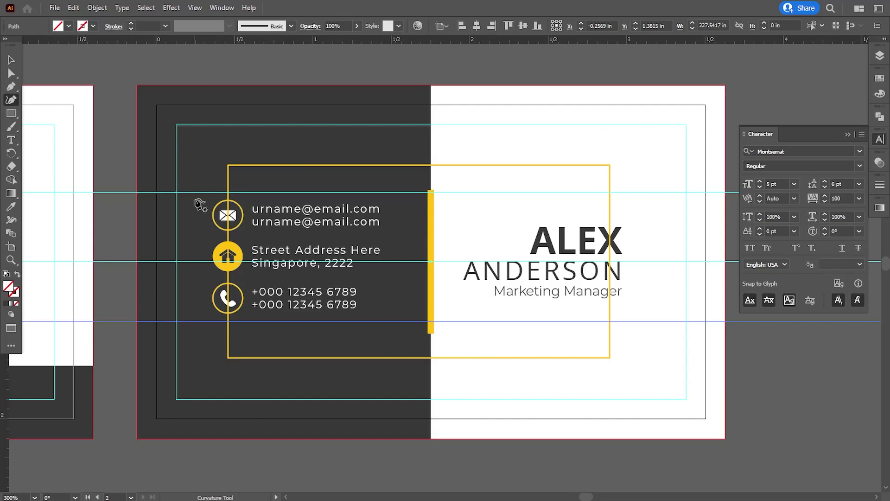
left_click(229, 193)
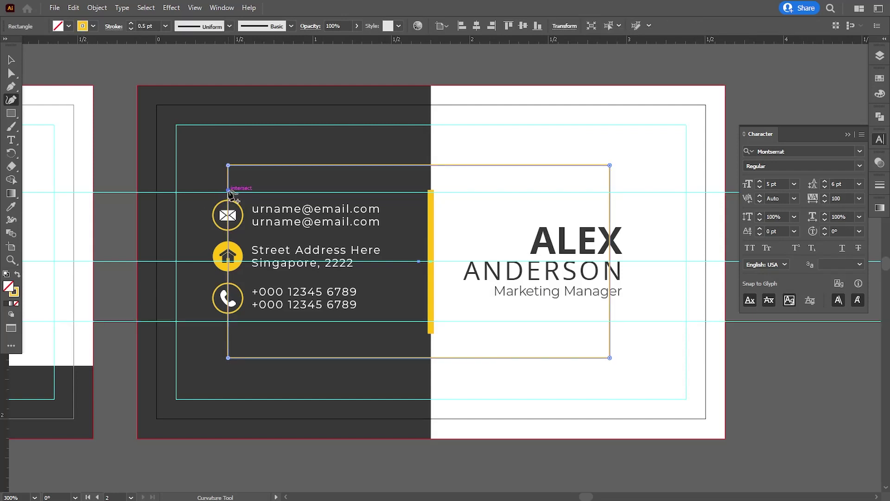
left_click(229, 191)
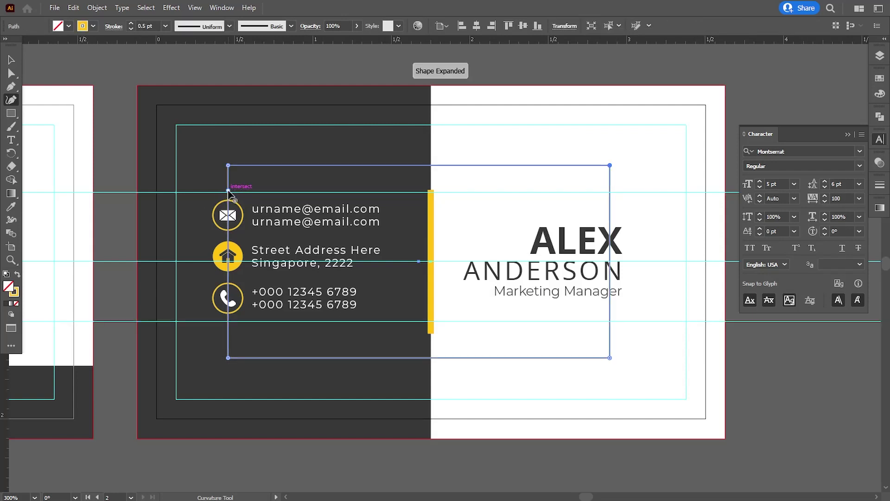
left_click(227, 320)
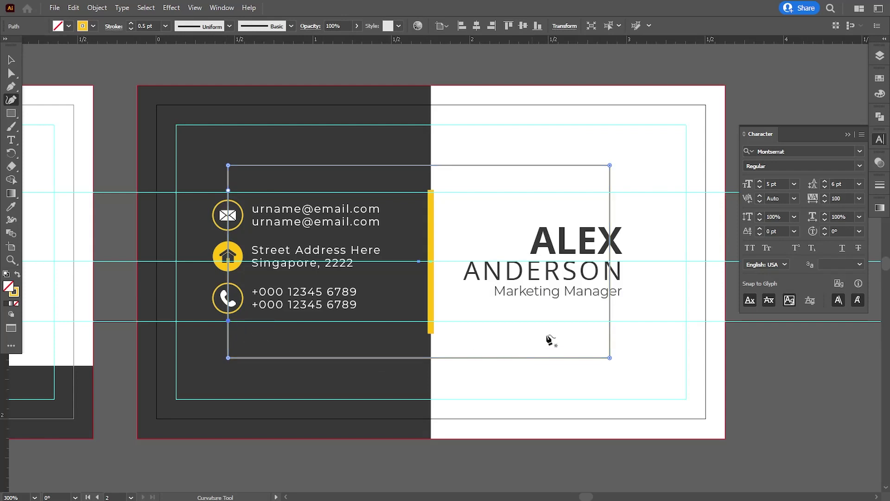
left_click(610, 320)
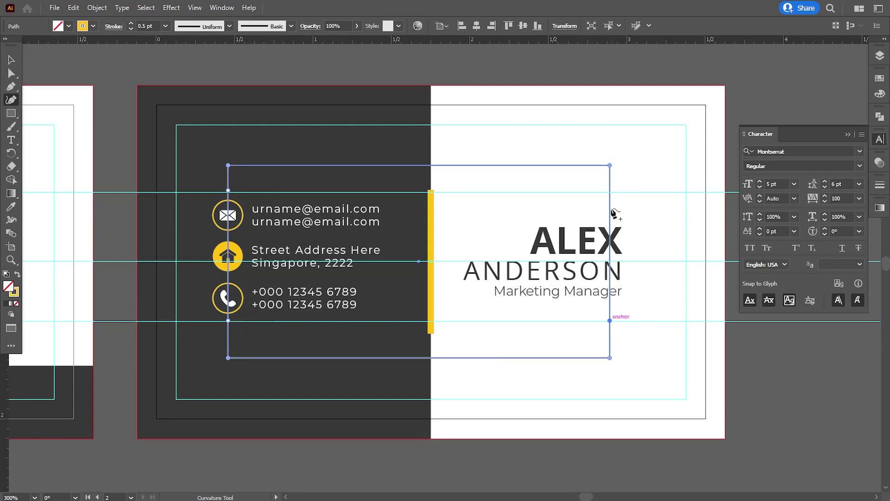
left_click(610, 192)
left_click(228, 275)
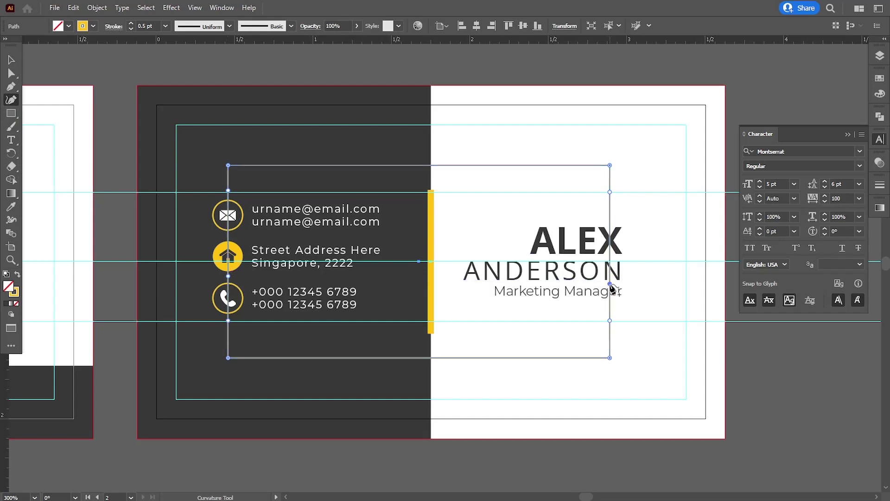
- Delete the middle sections of the frame's left and right sides
left_click(11, 74)
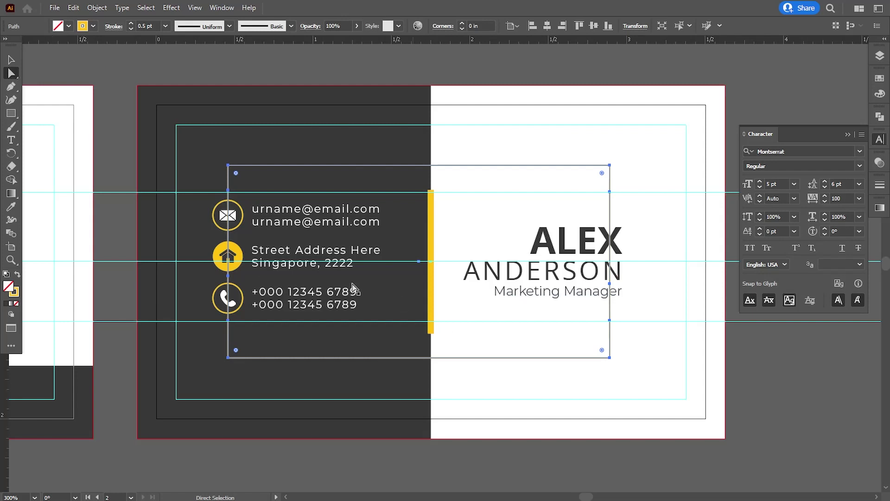
left_click(228, 276)
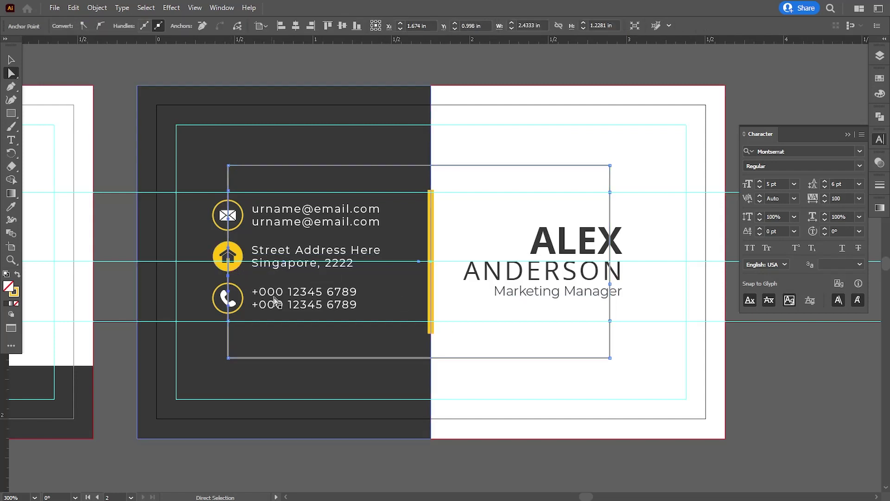
key("Delete")
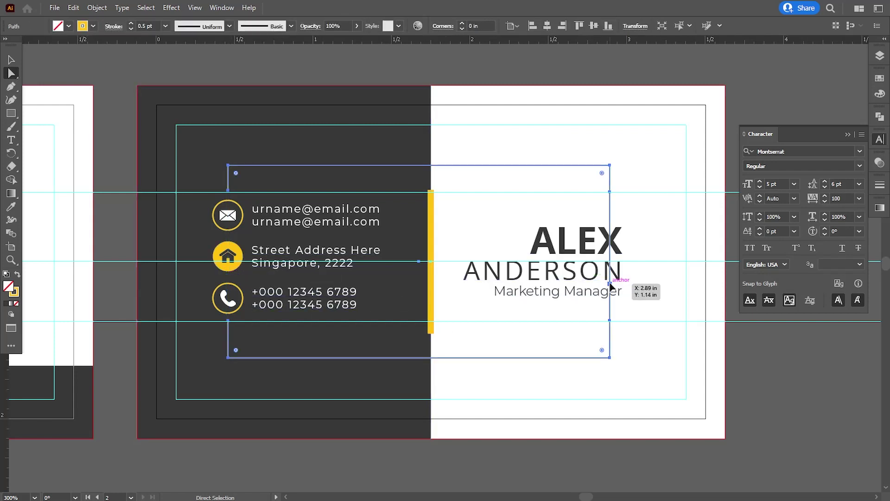
left_click(610, 284)
key("Delete")
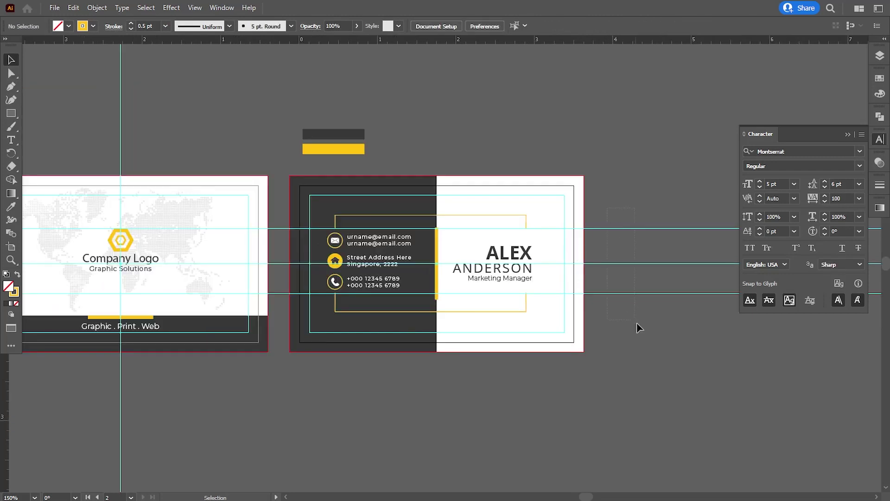
- Clear the guides and delete the spare swatch rectangles above the card
key("Delete")
left_click_drag(81, 88, 411, 163)
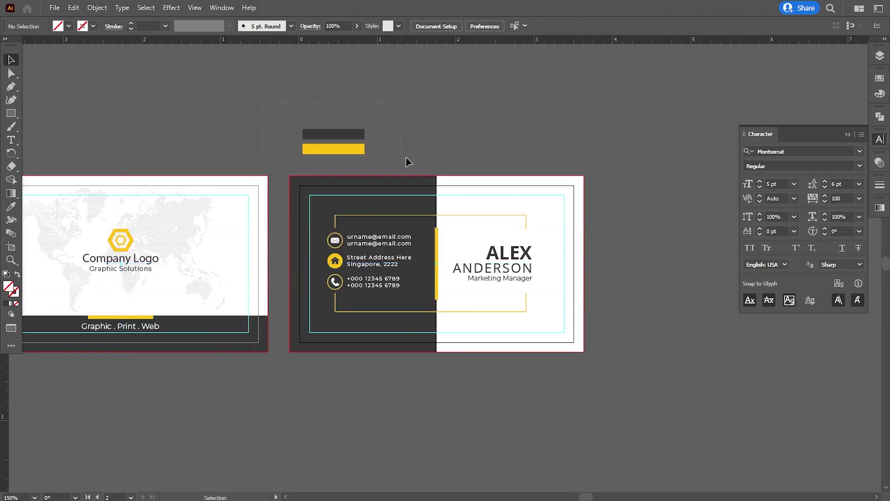
key("Delete")
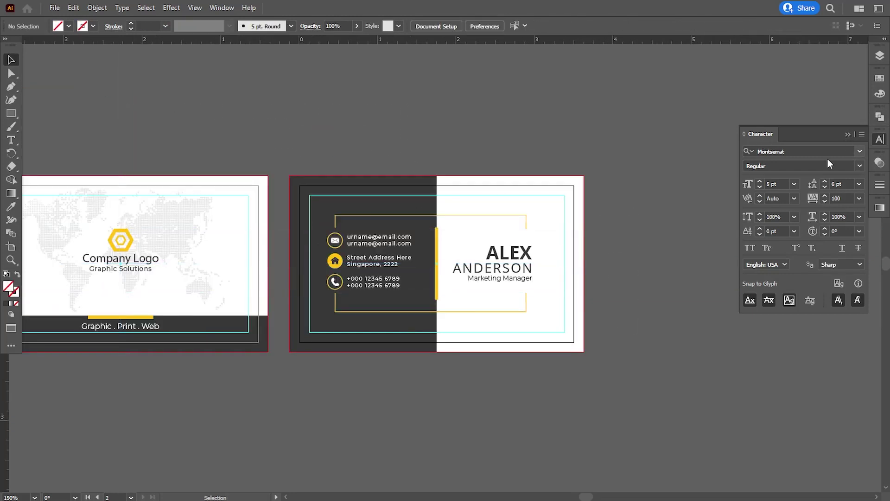
- Hide the rulers, recentre both cards, and shift the name block slightly right
left_click(848, 135)
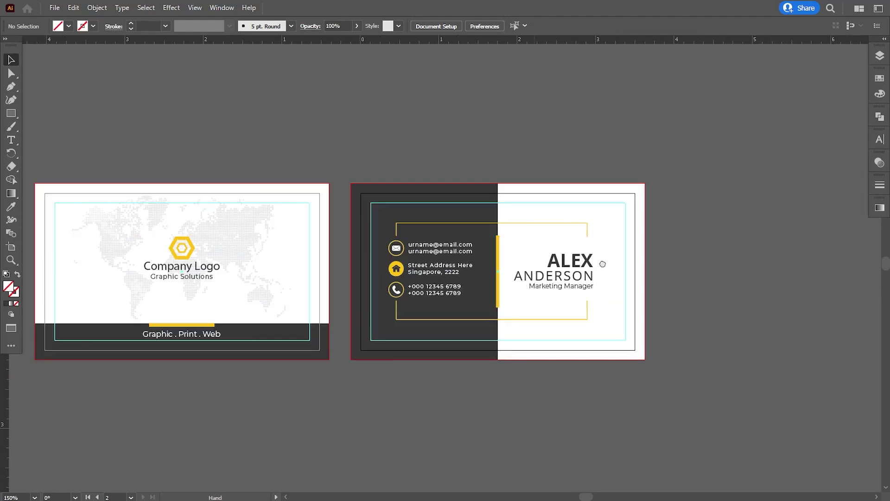
left_click_drag(472, 256, 636, 248)
left_click(195, 8)
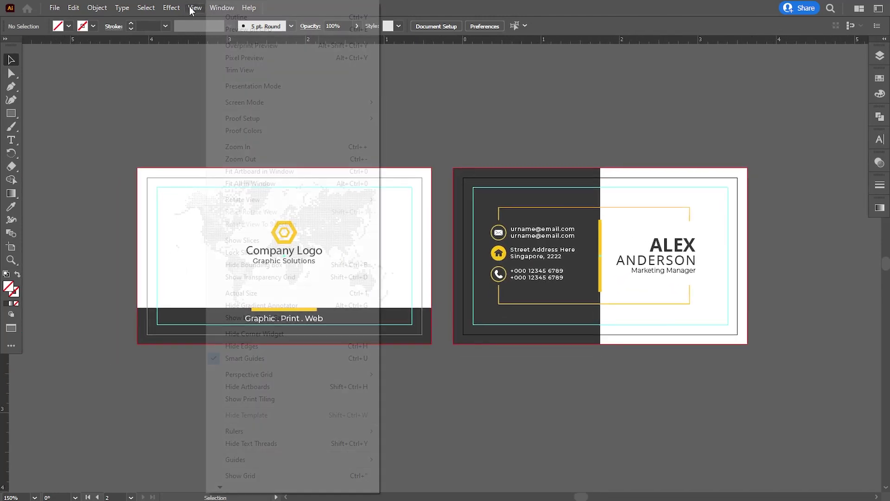
mouse_move(235, 432)
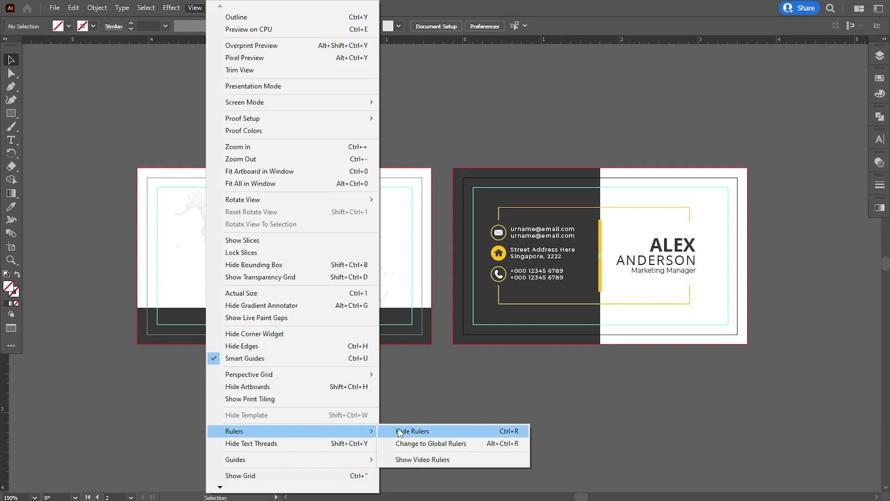
left_click(417, 429)
key("ctrl+plus")
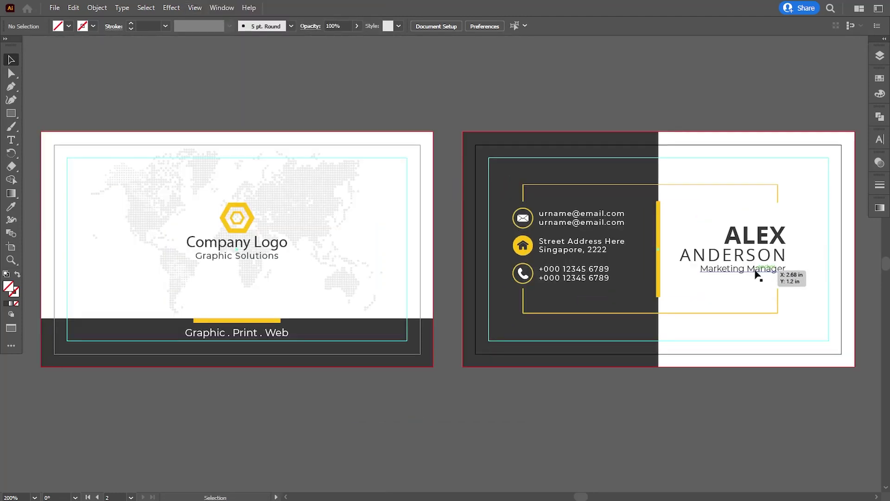
left_click(756, 260)
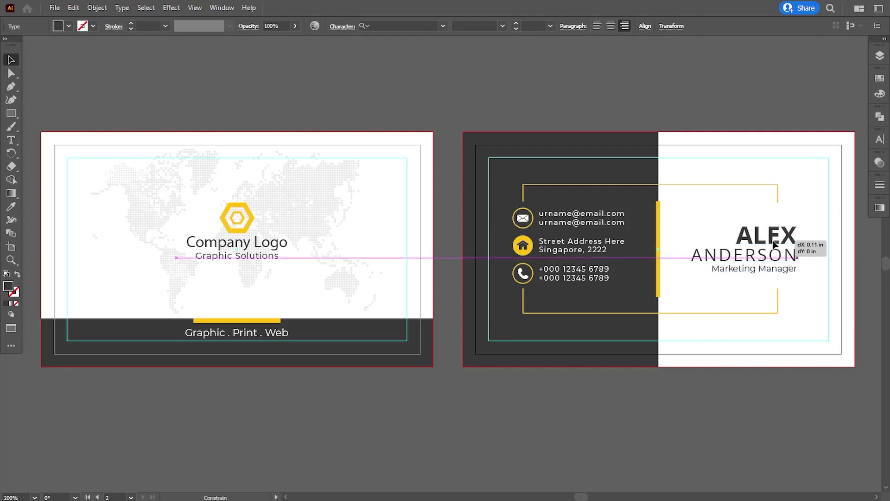
left_click_drag(765, 244, 776, 243)
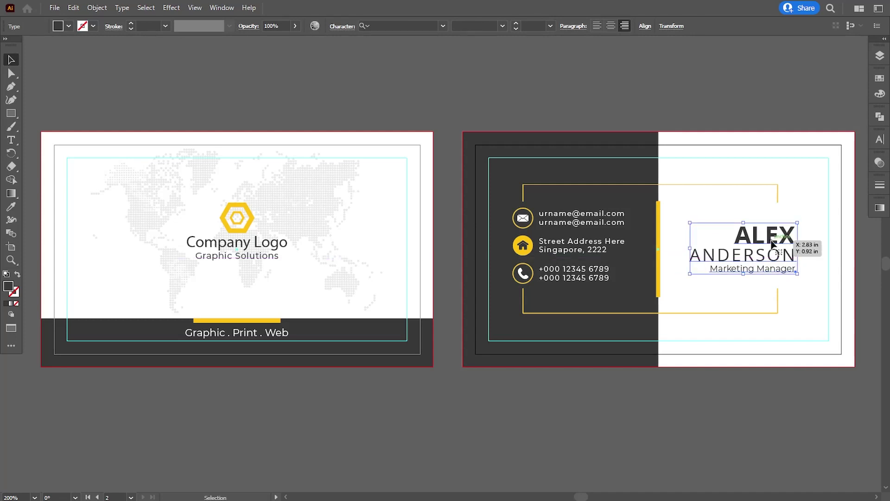
- Widen the top and bottom yellow brackets to 2.53 in, lining their ends up with the name
left_click(779, 200)
left_click(778, 199)
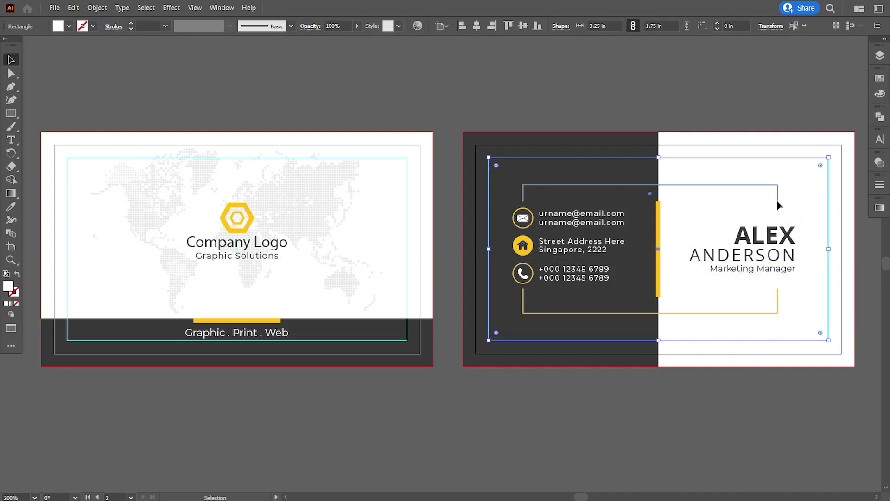
left_click(779, 293, "shift")
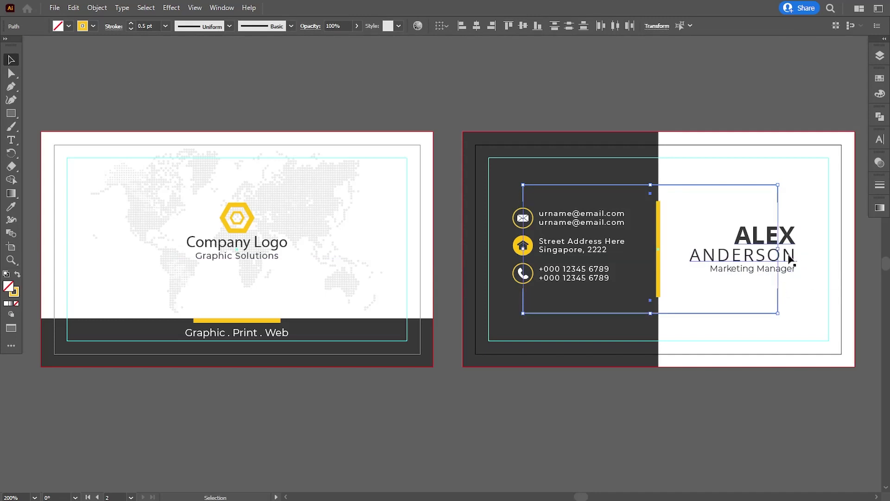
scroll(788, 239, "right", 2)
scroll(742, 248, "right", 5)
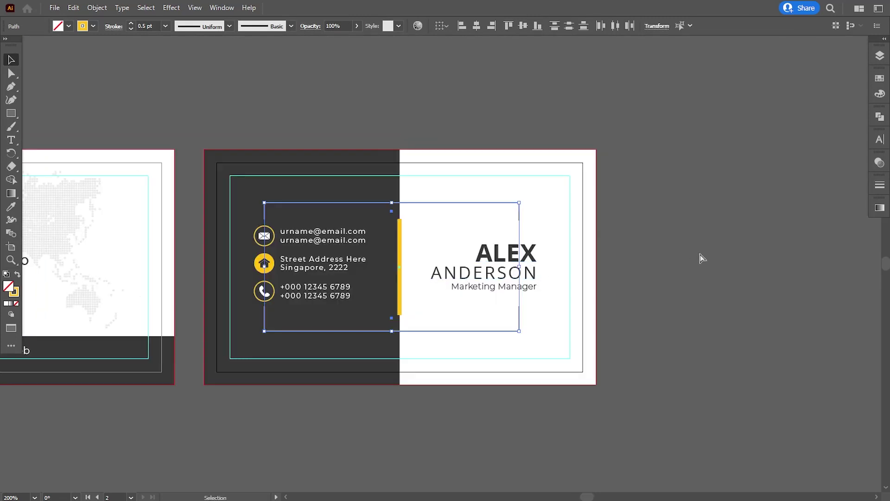
key("ctrl+plus")
key("ctrl+plus")
left_click_drag(696, 263, 715, 266)
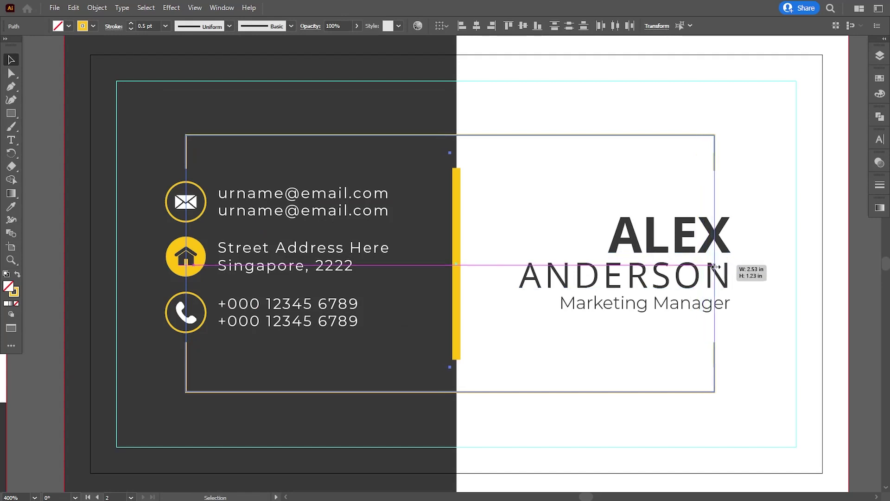
left_click_drag(715, 266, 714, 265)
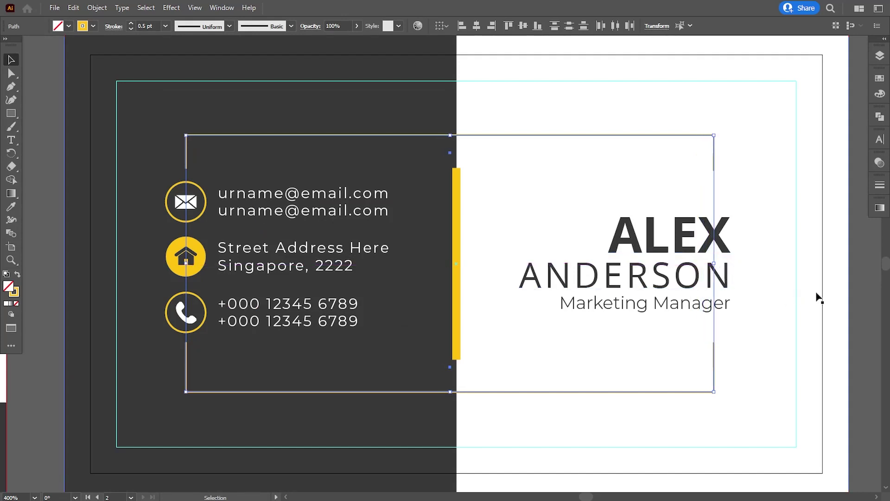
key("ctrl+shift+a")
key("ctrl+minus")
key("ctrl+minus")
key("ctrl+minus")
key("ctrl+minus")
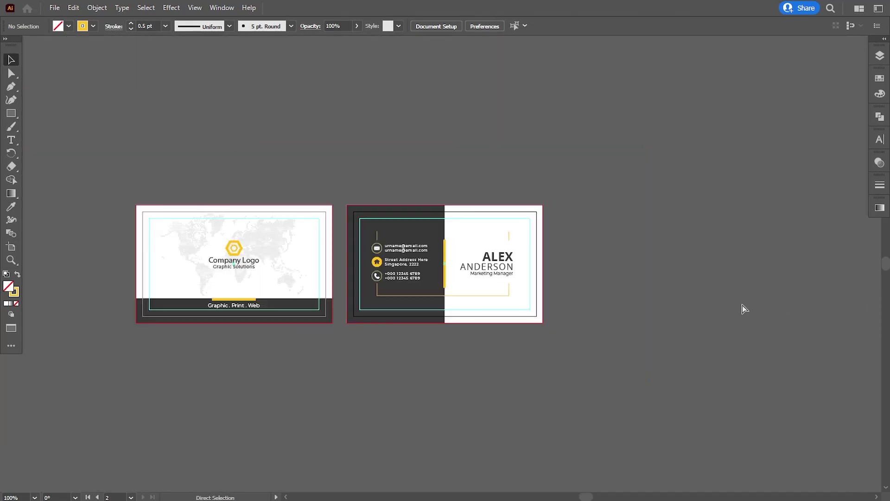
key("ctrl+plus")
left_click_drag(553, 338, 597, 358)
key("ctrl+plus")
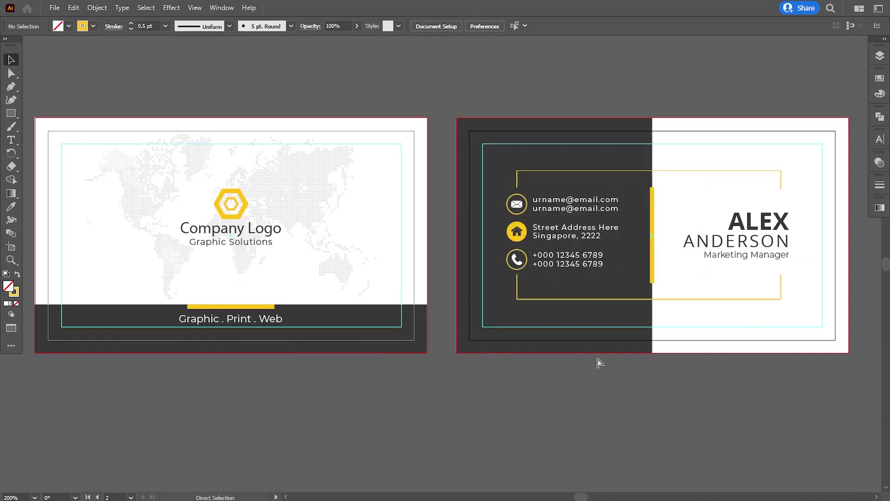